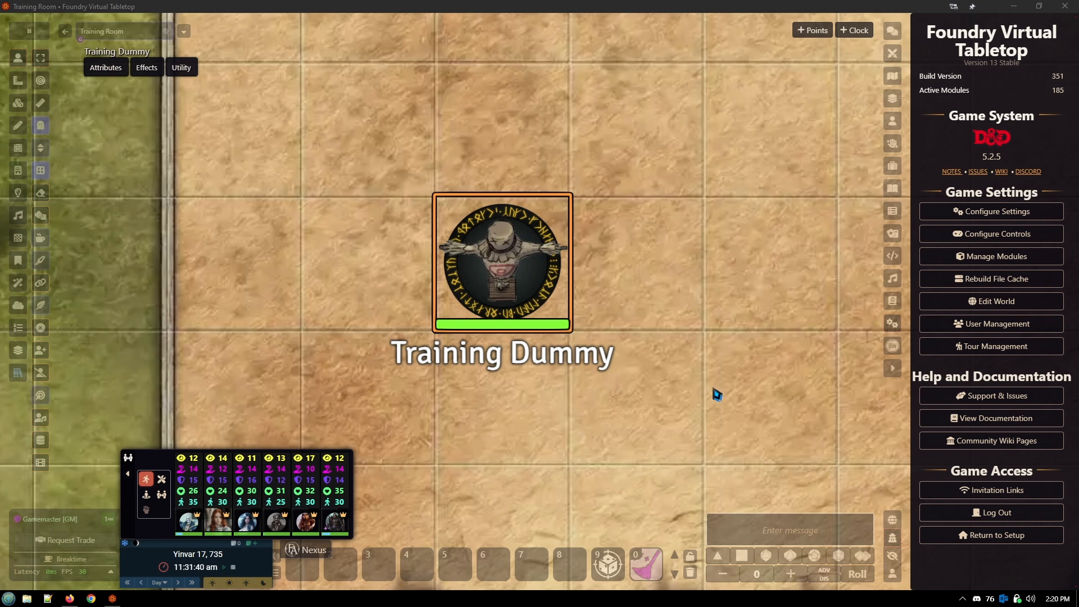
Try to remove the "dummy1" tag from the Training Dummy token and update the token.
{"action": "right_click", "coordinate": [526, 251]}
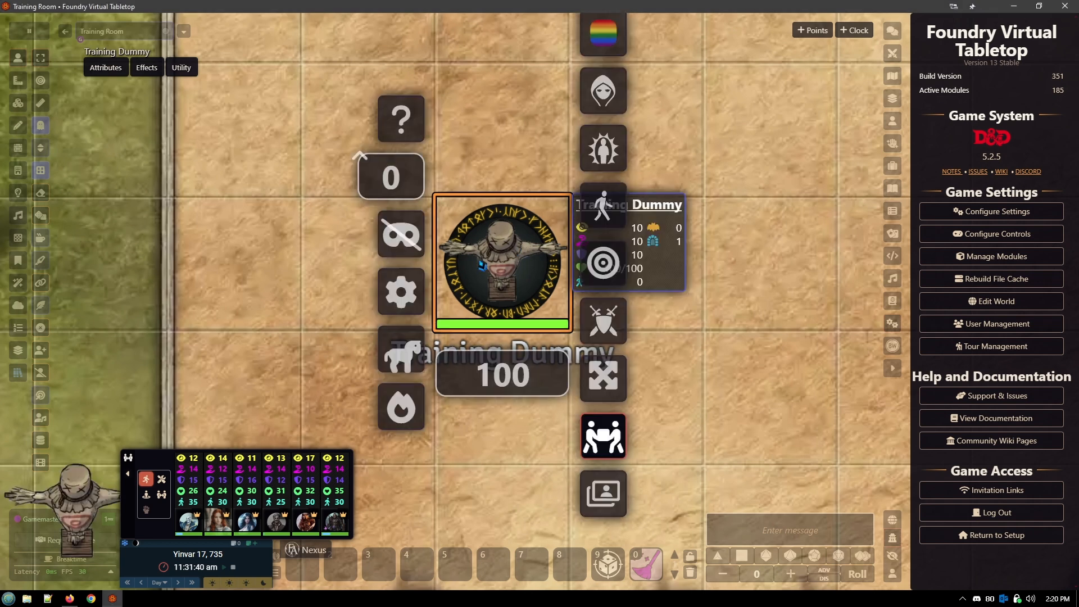
{"action": "left_click", "coordinate": [405, 293]}
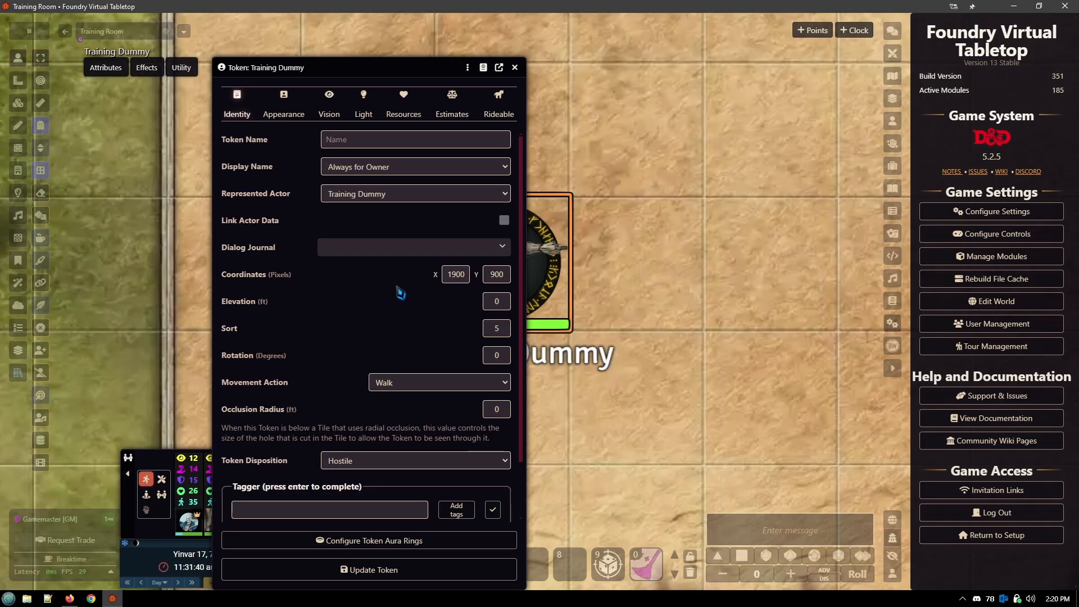
{"action": "scroll", "coordinate": [381, 284], "scroll_direction": "down", "scroll_amount": 2}
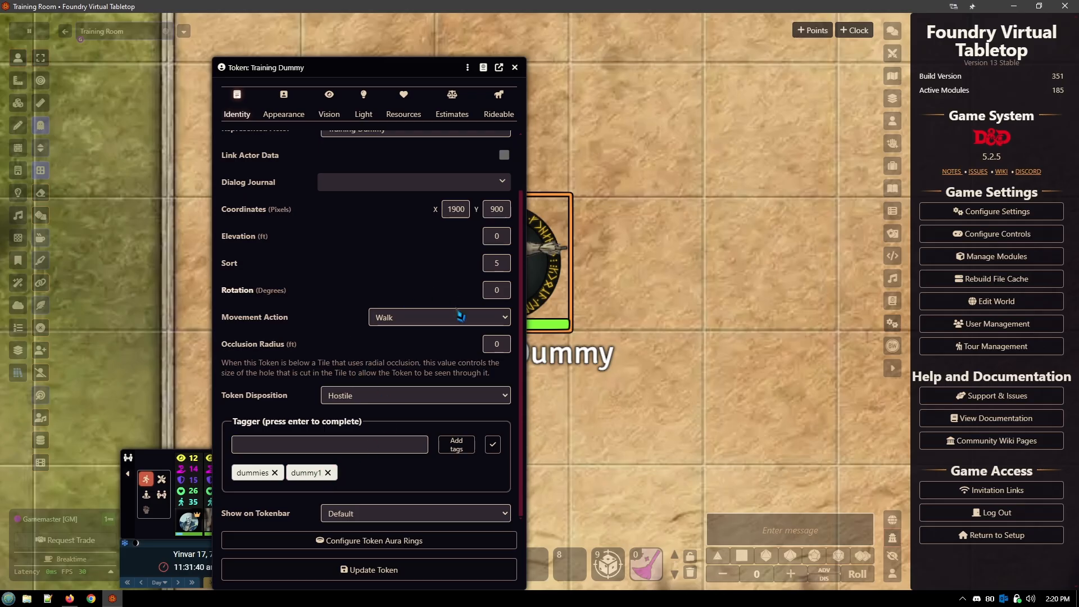
{"action": "left_click", "coordinate": [328, 473]}
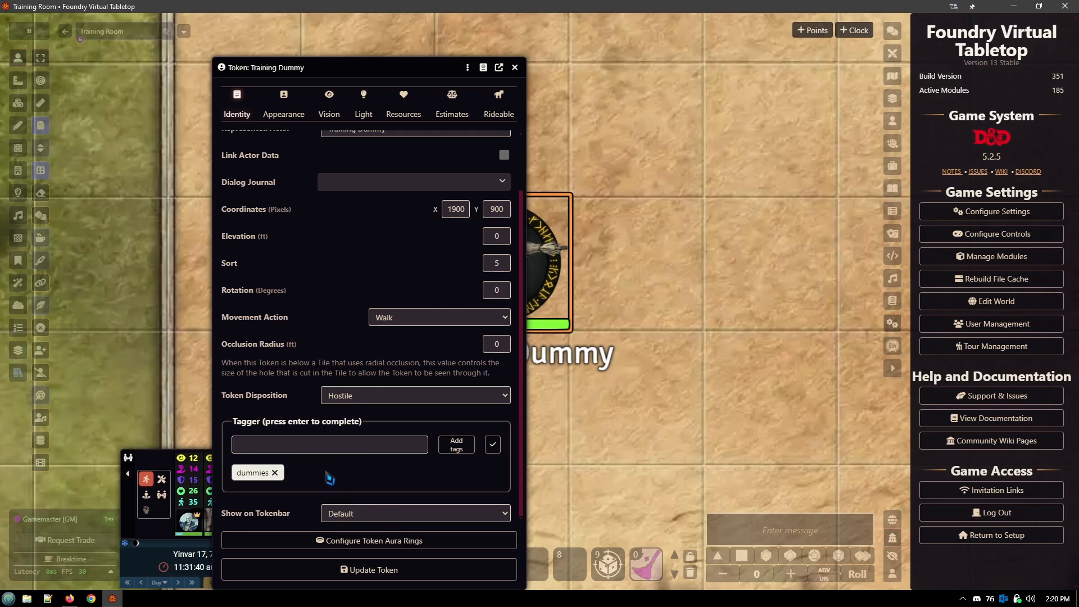
{"action": "left_click", "coordinate": [380, 569]}
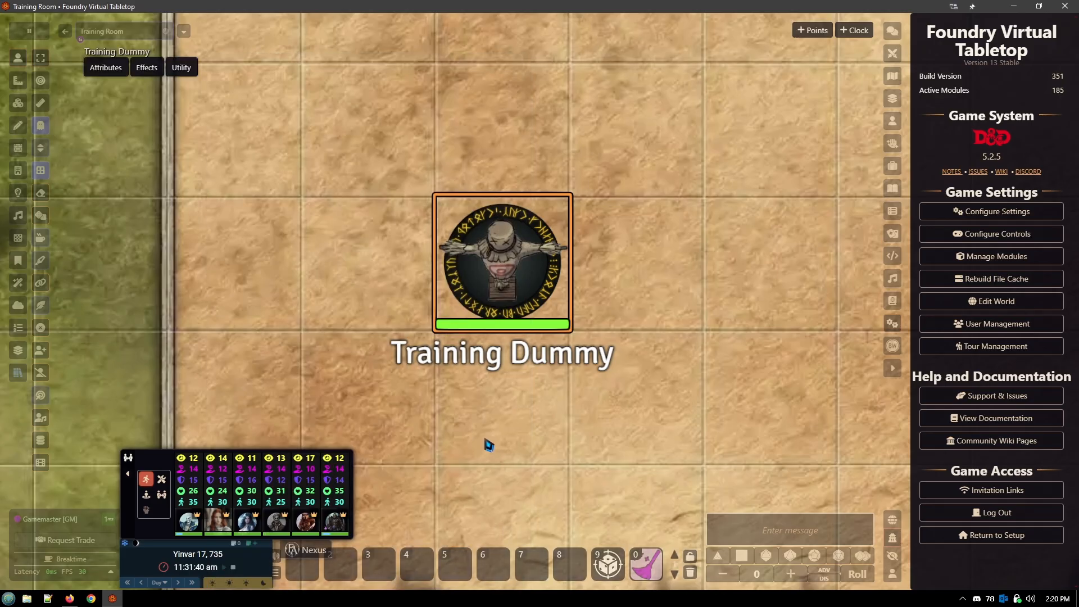
Reopen the Training Dummy token's configuration, try to add the tag "test", and update the token.
{"action": "right_click", "coordinate": [499, 259]}
{"action": "left_click", "coordinate": [399, 292]}
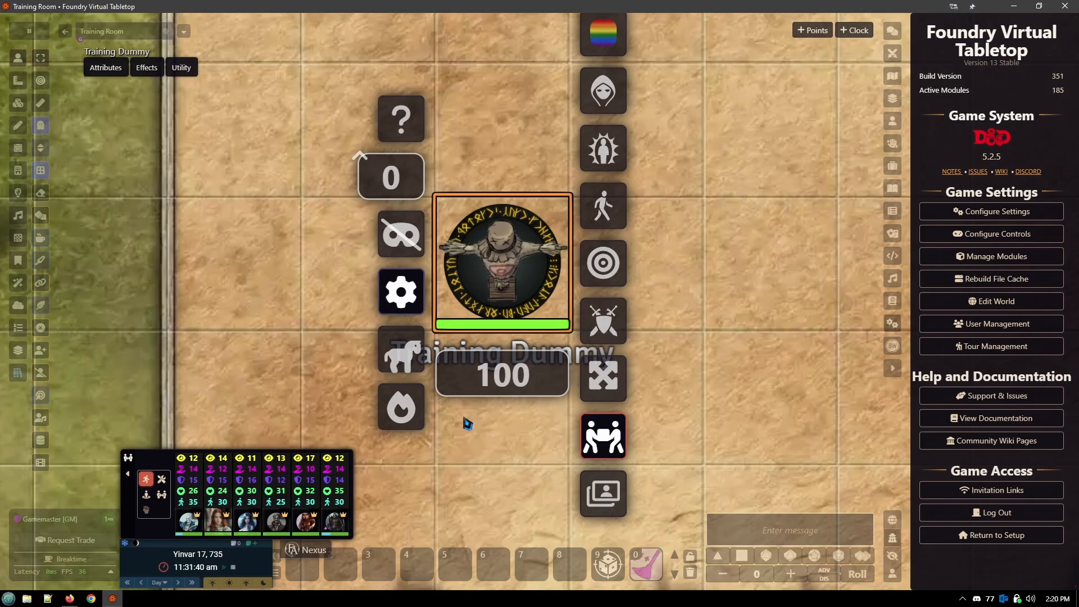
{"action": "scroll", "coordinate": [394, 438], "scroll_direction": "down", "scroll_amount": 1}
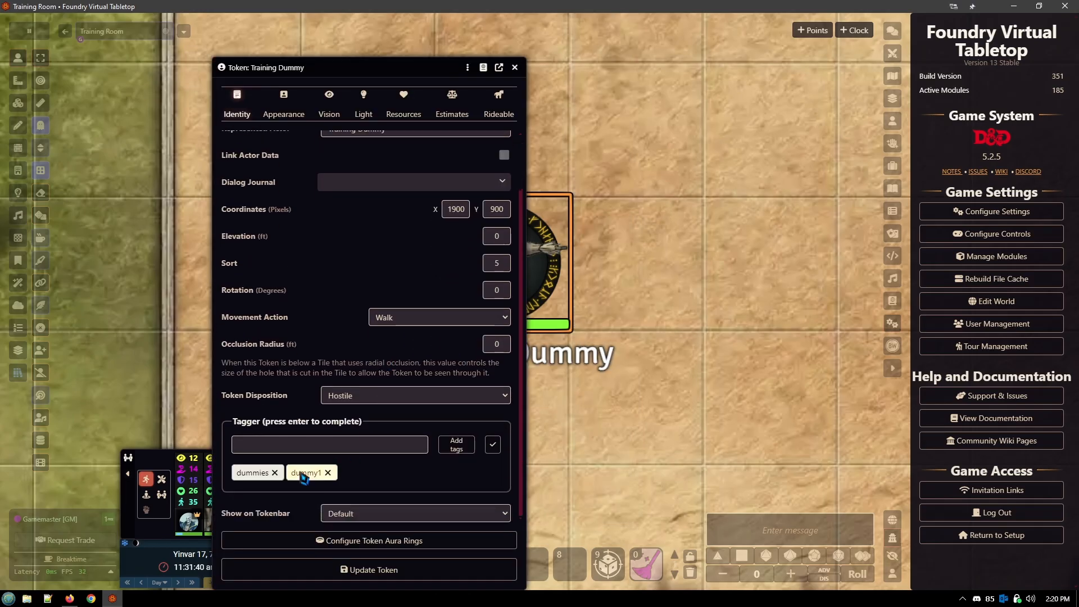
{"action": "left_click", "coordinate": [344, 448]}
{"action": "type", "text": "test"}
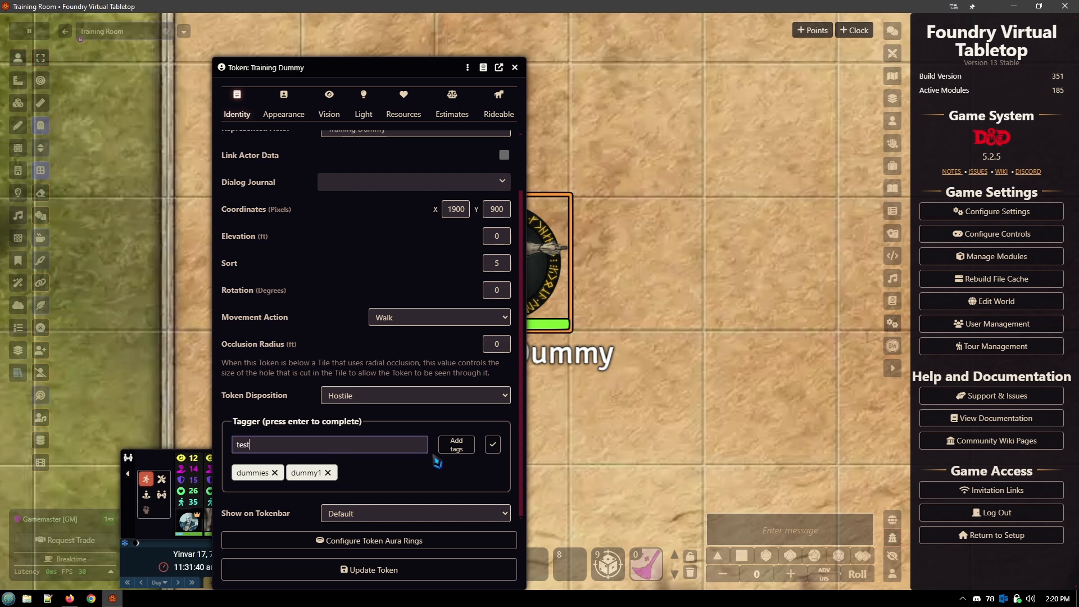
{"action": "left_click", "coordinate": [444, 449]}
{"action": "left_click", "coordinate": [369, 569]}
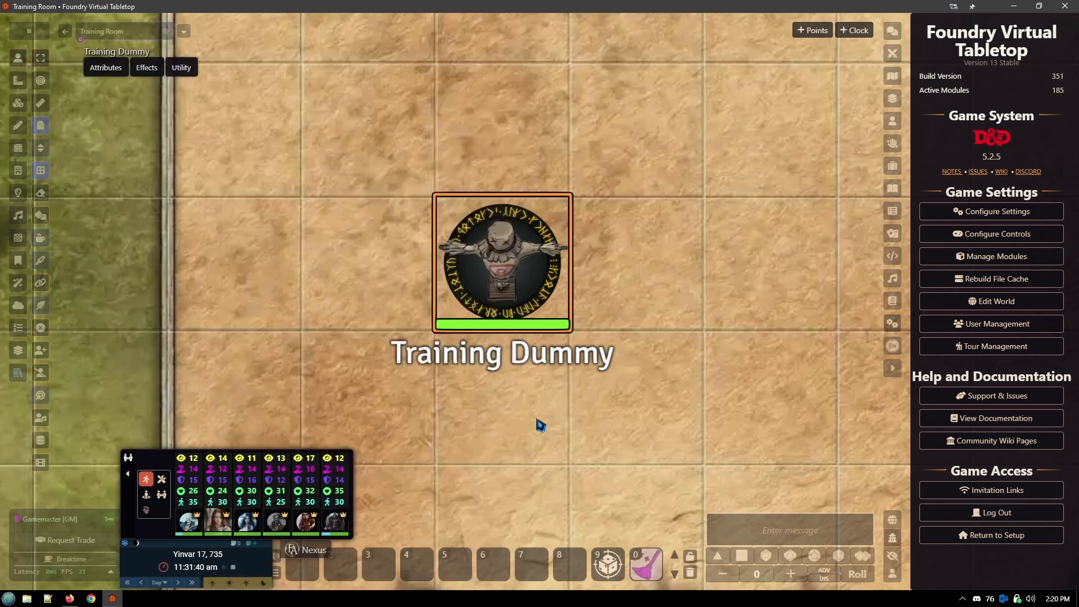
Check the Training Dummy's tags again, then try to set its token name to "test" and update the token.
{"action": "right_click", "coordinate": [502, 289]}
{"action": "left_click", "coordinate": [397, 289]}
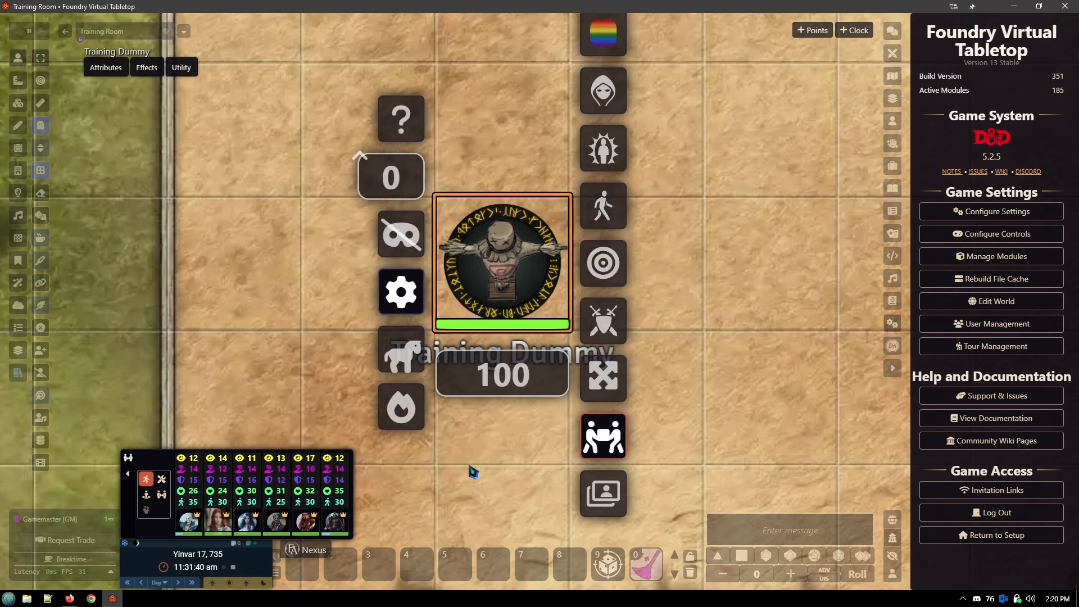
{"action": "scroll", "coordinate": [398, 453], "scroll_direction": "down", "scroll_amount": 1}
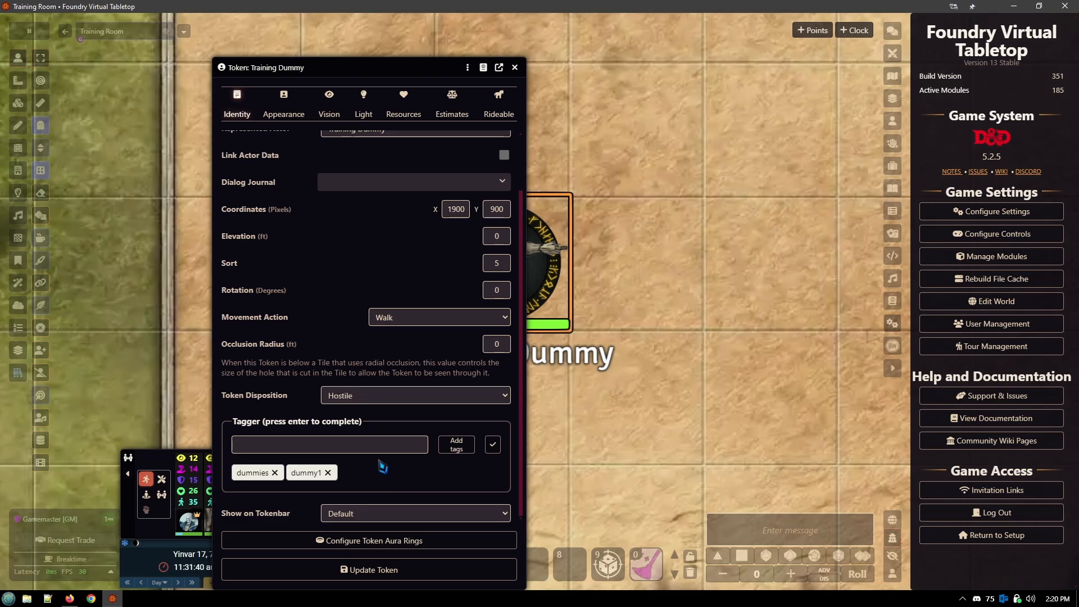
{"action": "scroll", "coordinate": [383, 466], "scroll_direction": "up", "scroll_amount": 2}
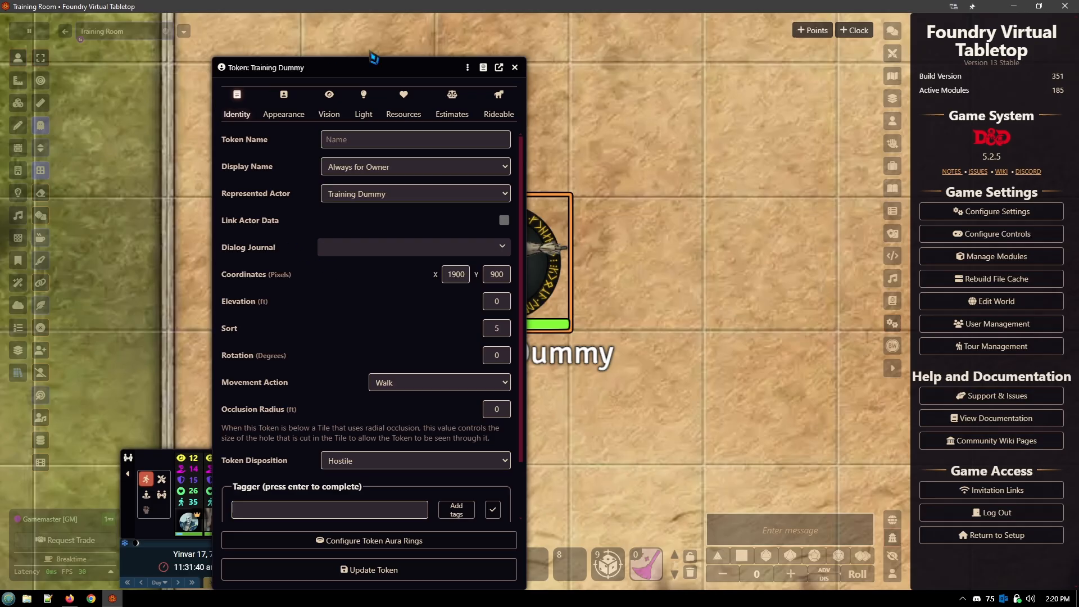
{"action": "left_click", "coordinate": [374, 145]}
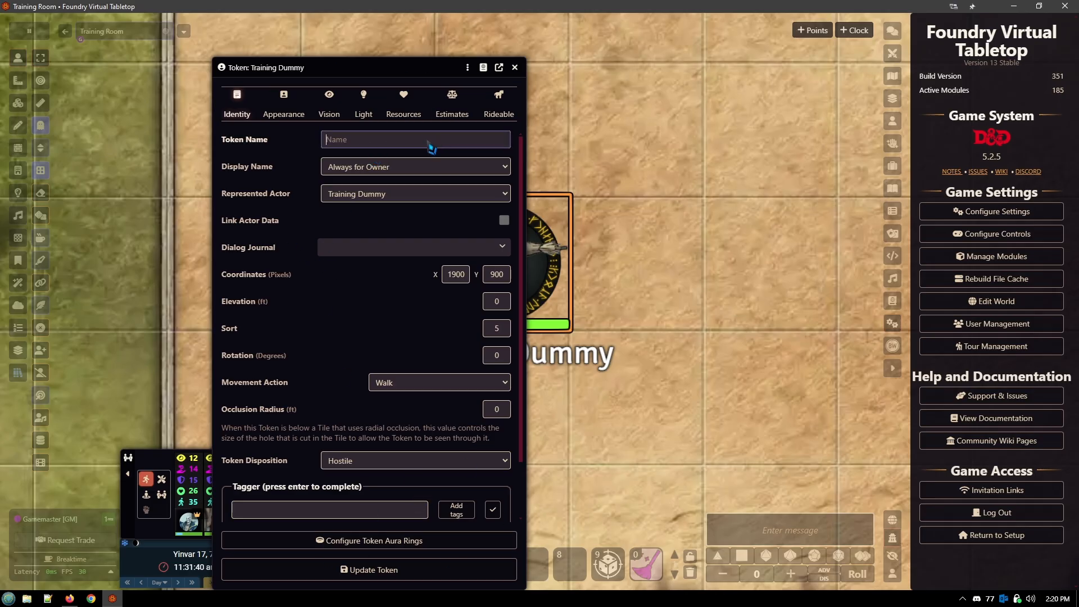
{"action": "type", "text": "tet"}
{"action": "type", "text": "test"}
{"action": "left_click", "coordinate": [360, 569]}
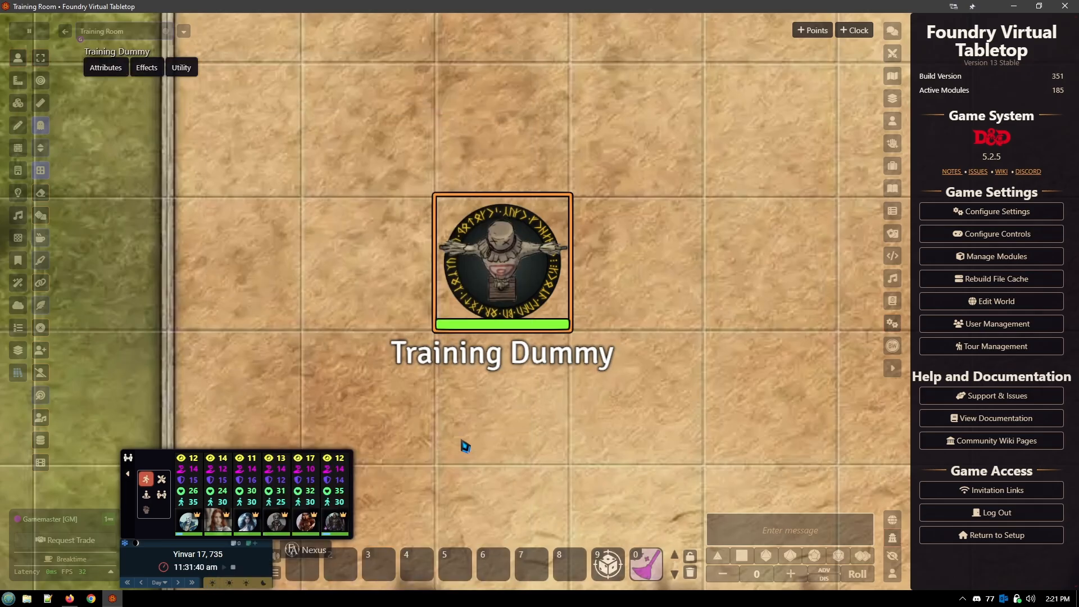
Reopen the Training Dummy token's configuration to check its name and tags, and close it.
{"action": "right_click", "coordinate": [506, 265]}
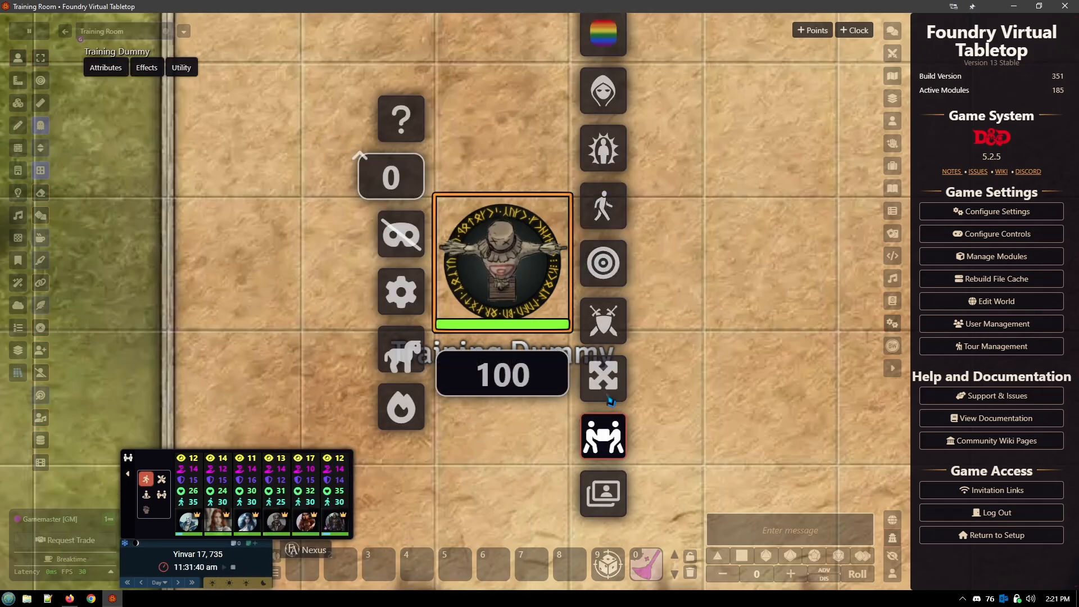
{"action": "left_click", "coordinate": [404, 303]}
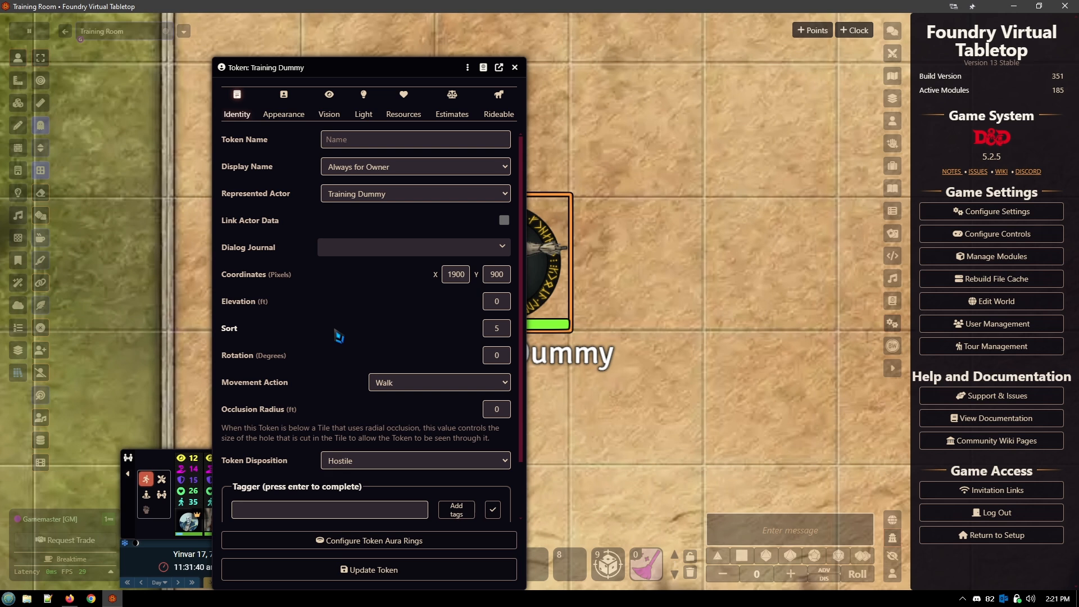
{"action": "scroll", "coordinate": [337, 359], "scroll_direction": "down", "scroll_amount": 2}
{"action": "scroll", "coordinate": [337, 359], "scroll_direction": "up", "scroll_amount": 2}
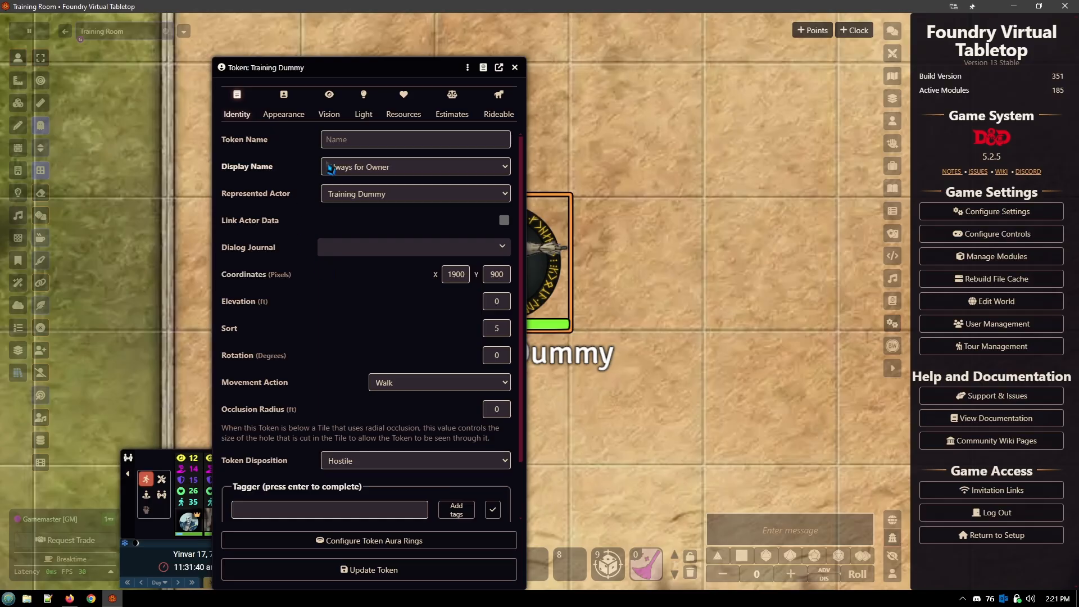
{"action": "left_click", "coordinate": [518, 72]}
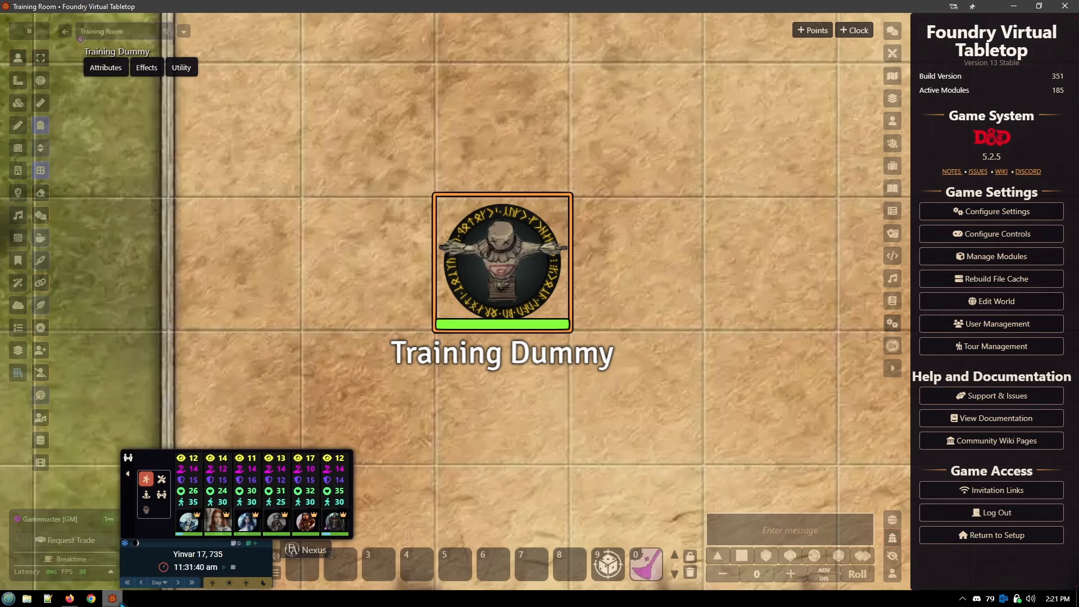
Switch to Firefox, view the list of installed browser extensions, and return to Foundry Virtual Tabletop.
{"action": "left_click", "coordinate": [70, 599]}
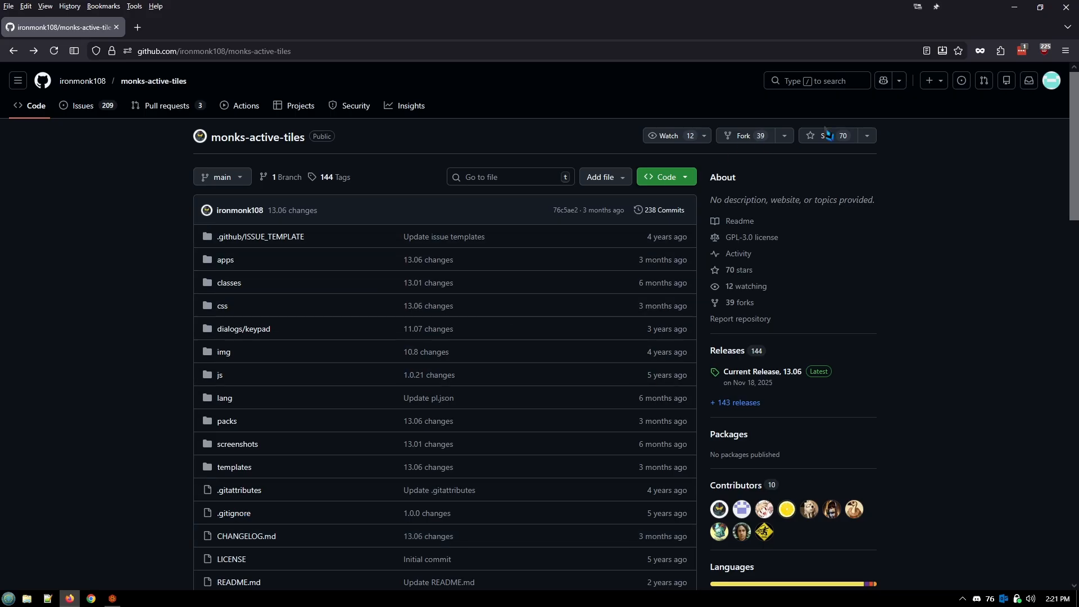
{"action": "left_click", "coordinate": [1001, 52]}
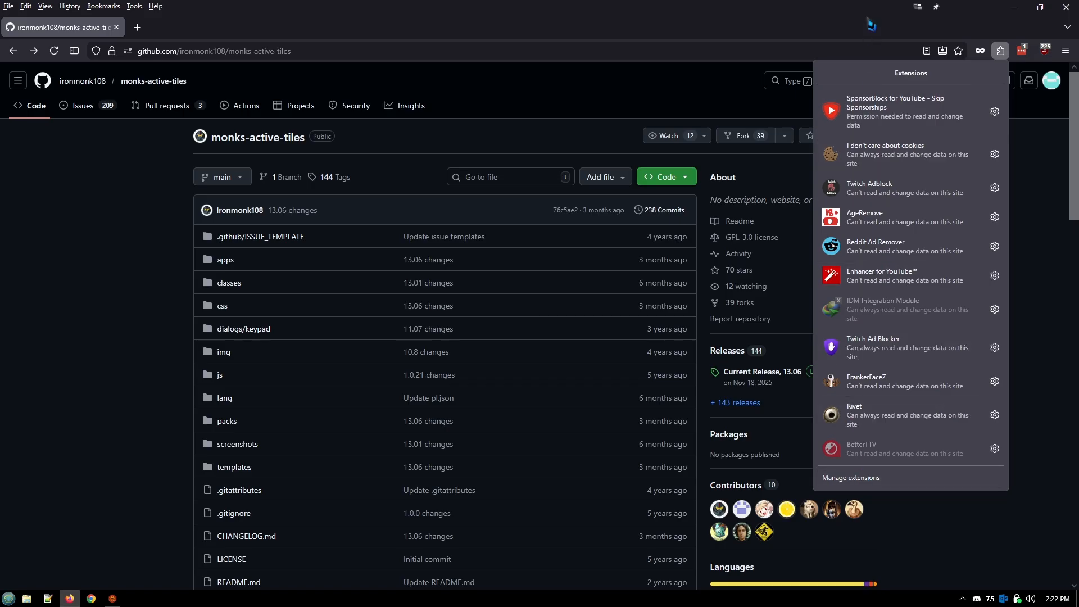
{"action": "left_click", "coordinate": [946, 39]}
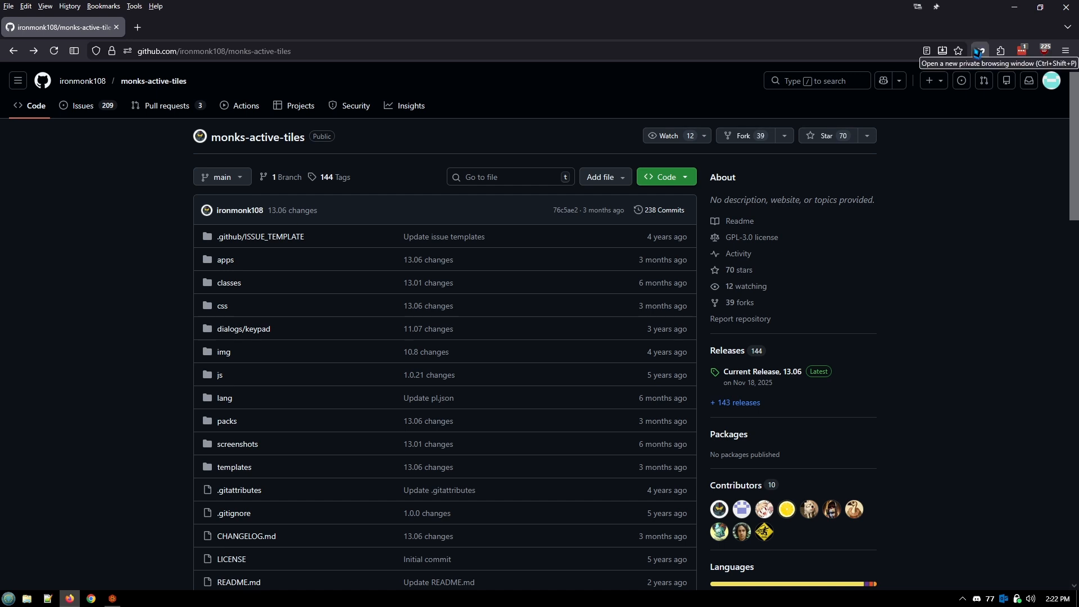
{"action": "left_click", "coordinate": [1014, 6]}
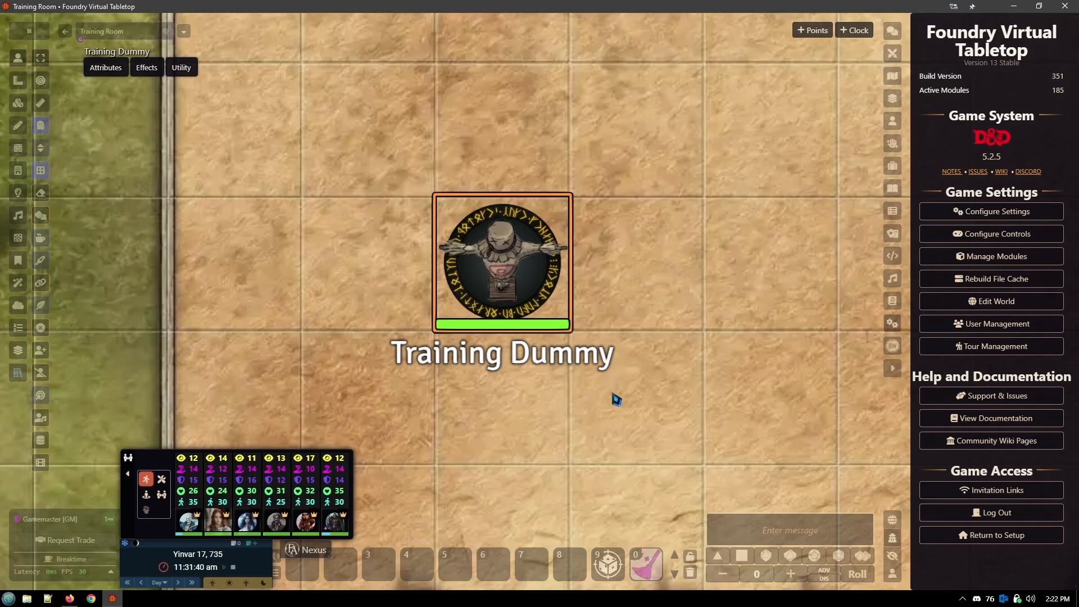
Open the developer console and examine the logged errors and warnings for the modules they mention.
{"action": "key", "text": "F12"}
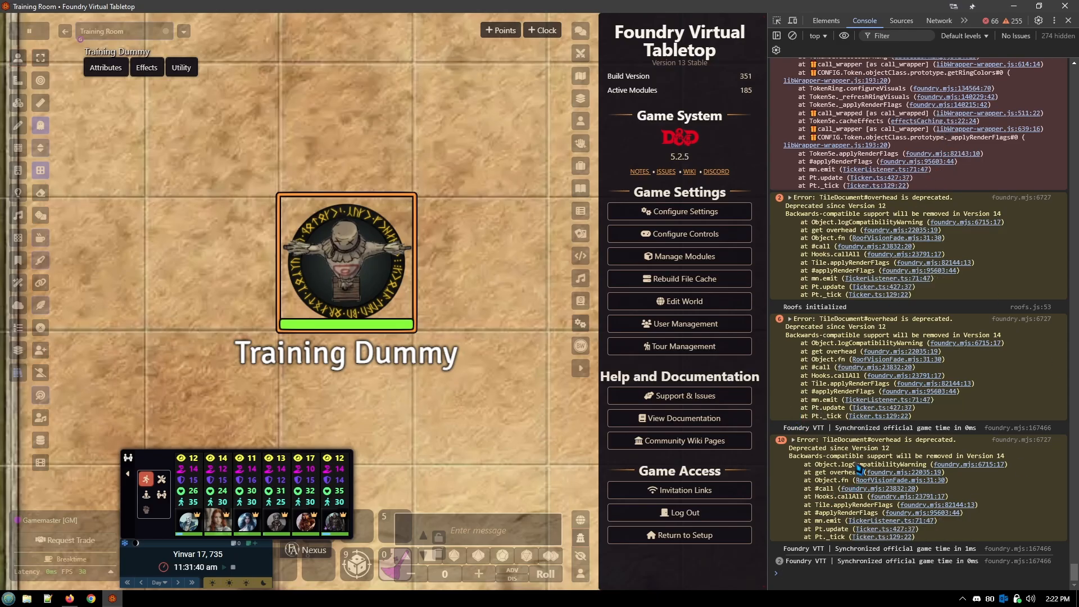
{"action": "scroll", "coordinate": [922, 376], "scroll_direction": "up", "scroll_amount": 3}
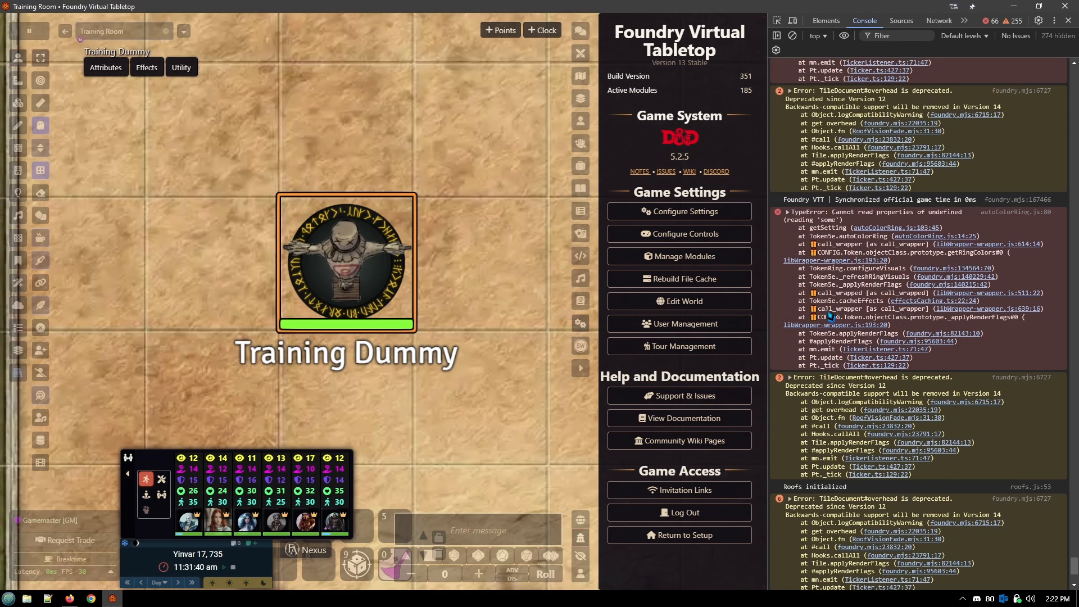
{"action": "scroll", "coordinate": [821, 331], "scroll_direction": "up", "scroll_amount": 2}
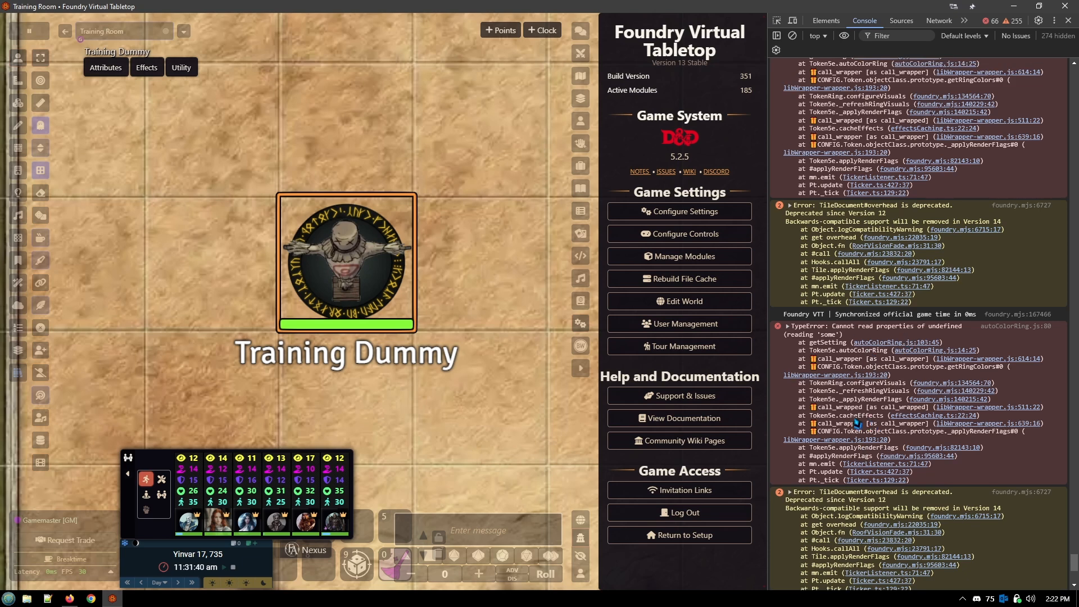
{"action": "scroll", "coordinate": [857, 422], "scroll_direction": "down", "scroll_amount": 2}
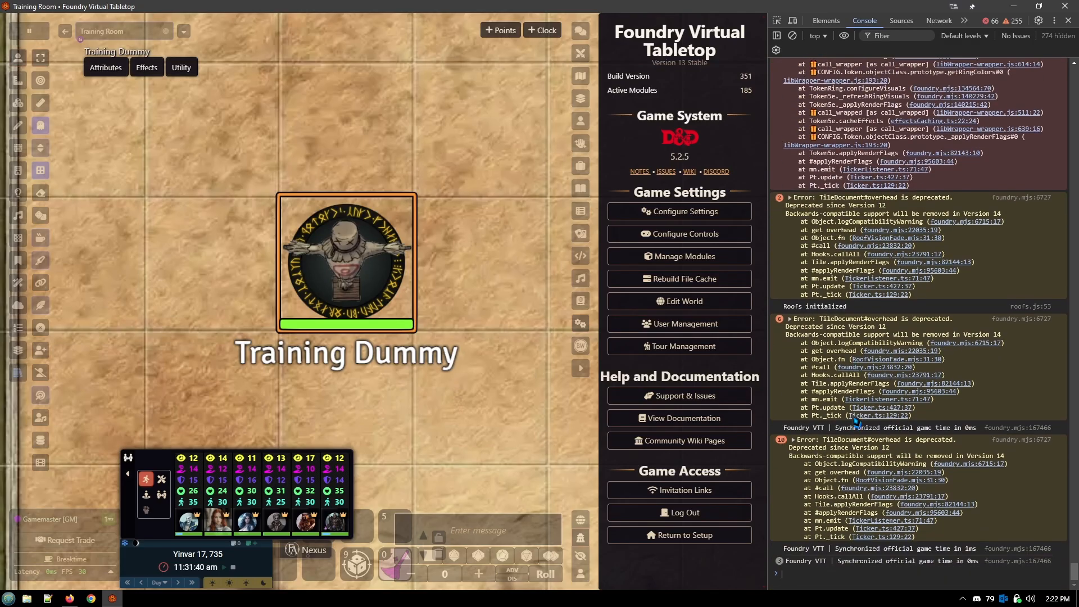
{"action": "scroll", "coordinate": [857, 421], "scroll_direction": "up", "scroll_amount": 20}
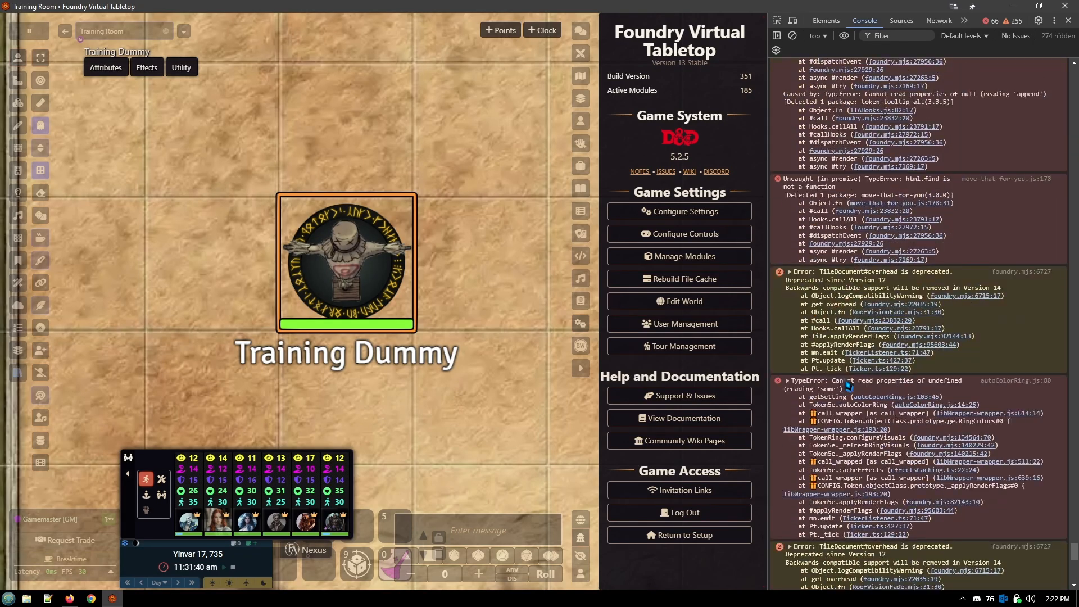
{"action": "scroll", "coordinate": [848, 386], "scroll_direction": "down", "scroll_amount": 6}
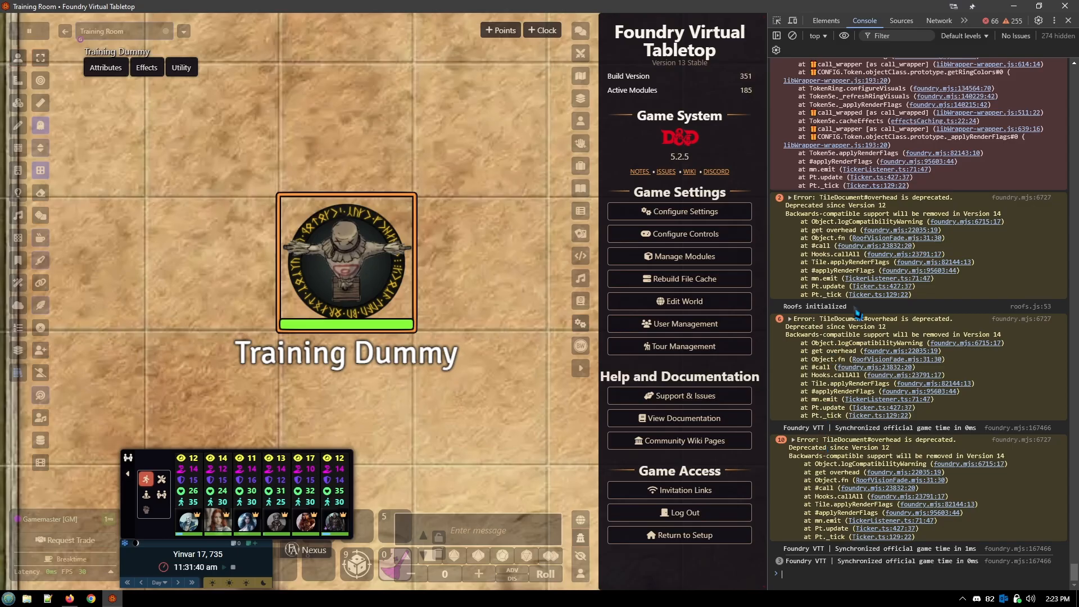
With the developer console open, try again to rename the Training Dummy token "test" and update it.
{"action": "right_click", "coordinate": [361, 280]}
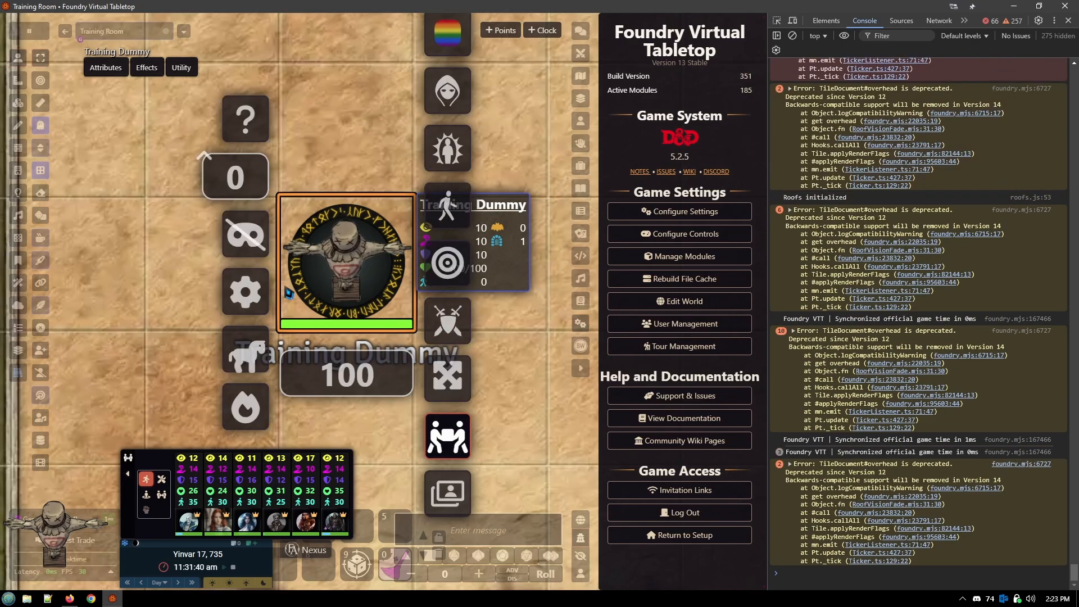
{"action": "left_click", "coordinate": [245, 292]}
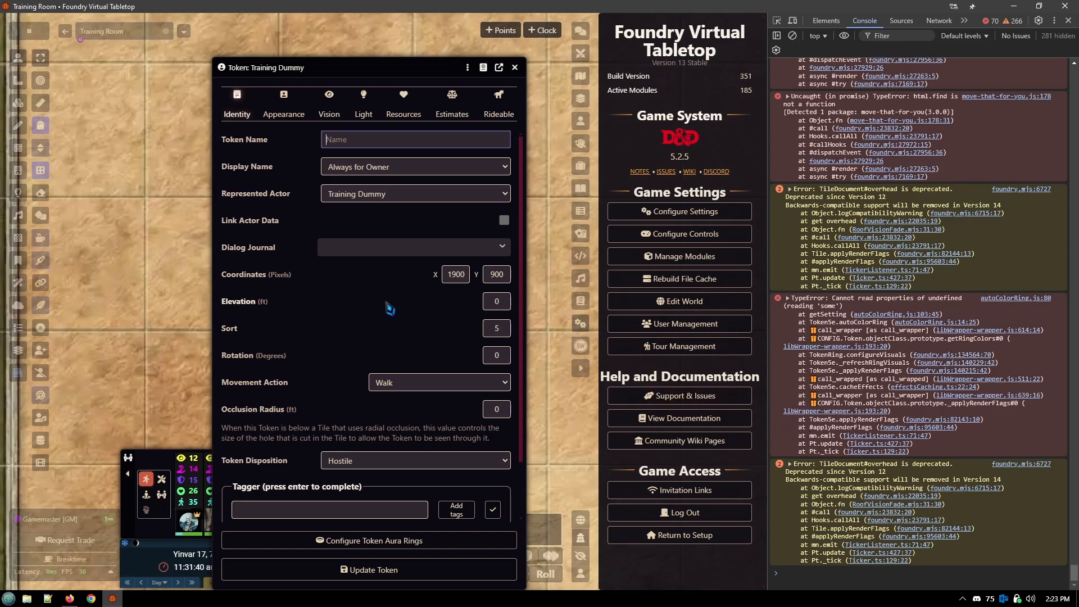
{"action": "type", "text": "t"}
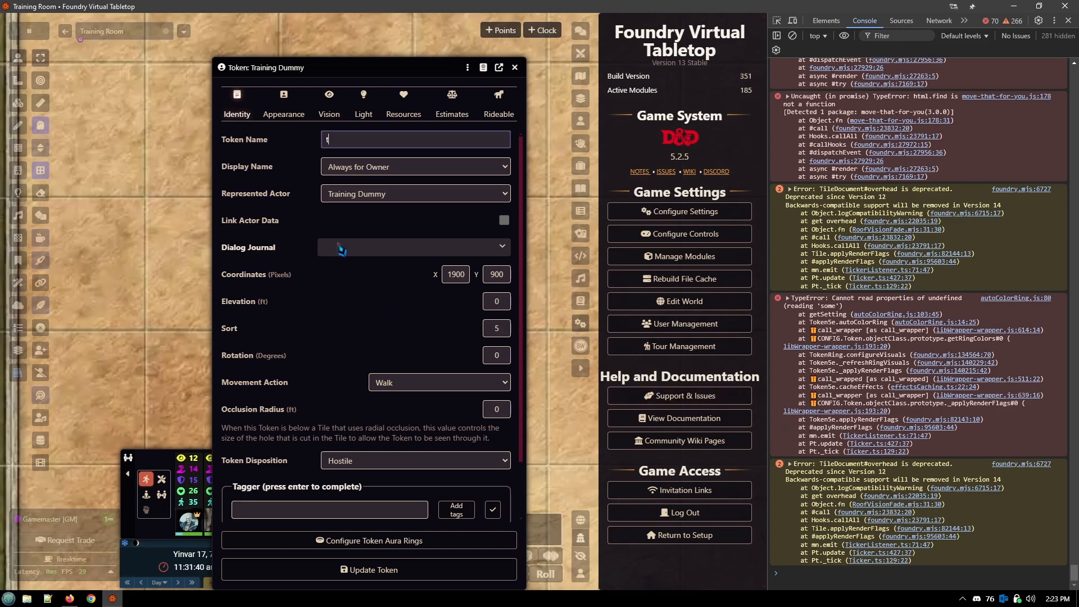
{"action": "type", "text": "est"}
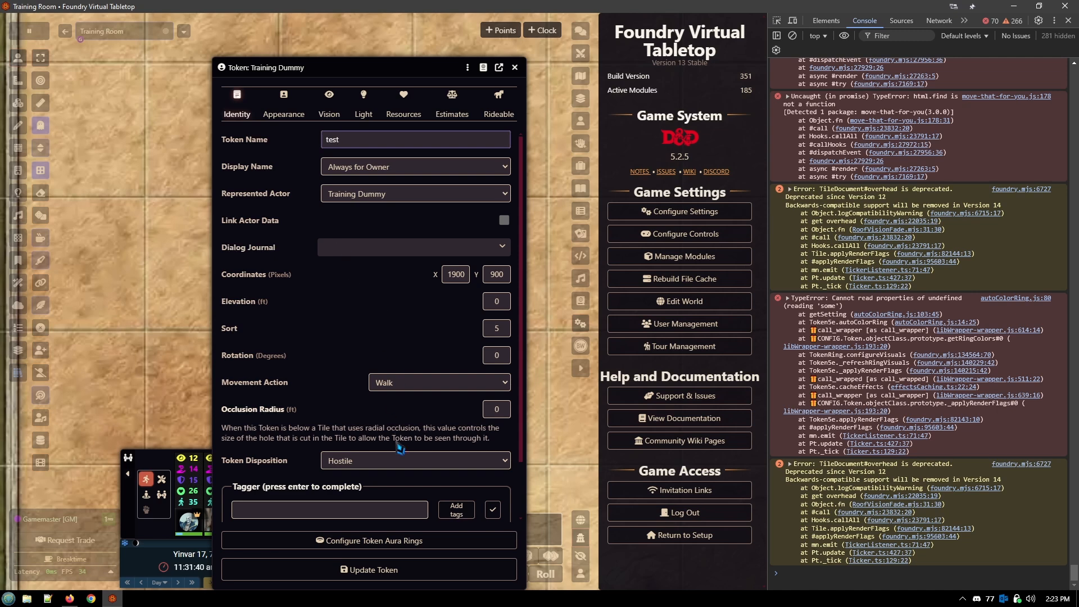
{"action": "left_click", "coordinate": [402, 570]}
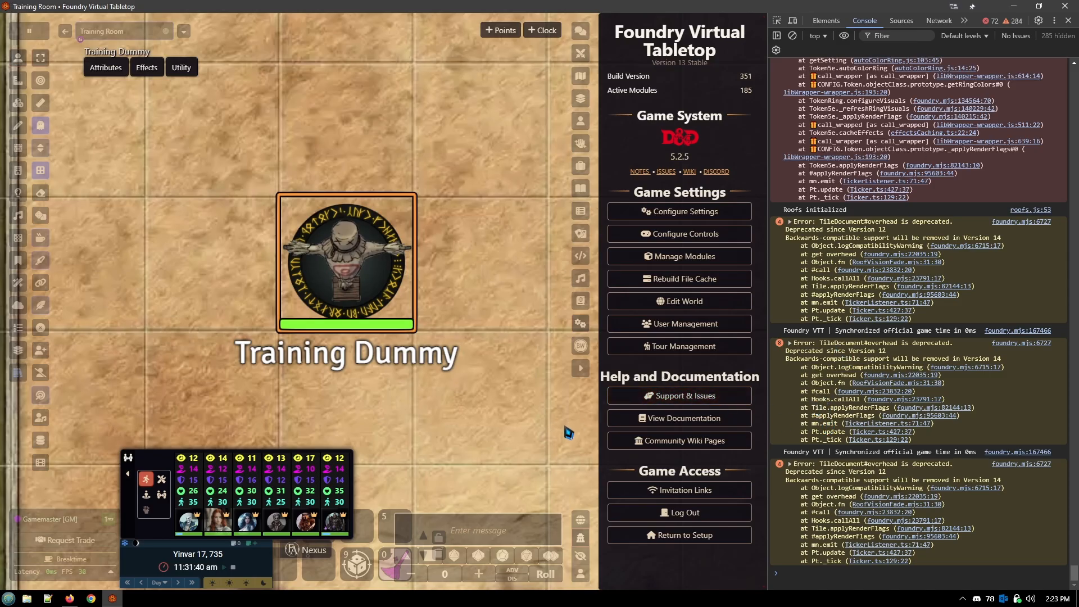
Close the developer console, deactivate all modules except the locked Big Bad Module Manager, and save the module settings with a reload.
{"action": "left_click", "coordinate": [1068, 20]}
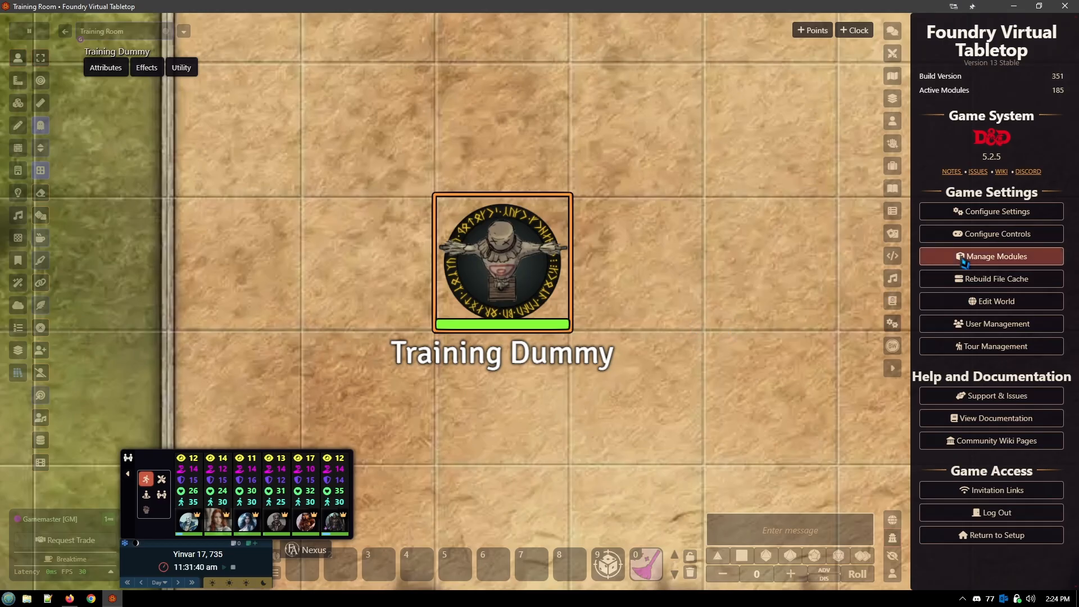
{"action": "left_click", "coordinate": [994, 256]}
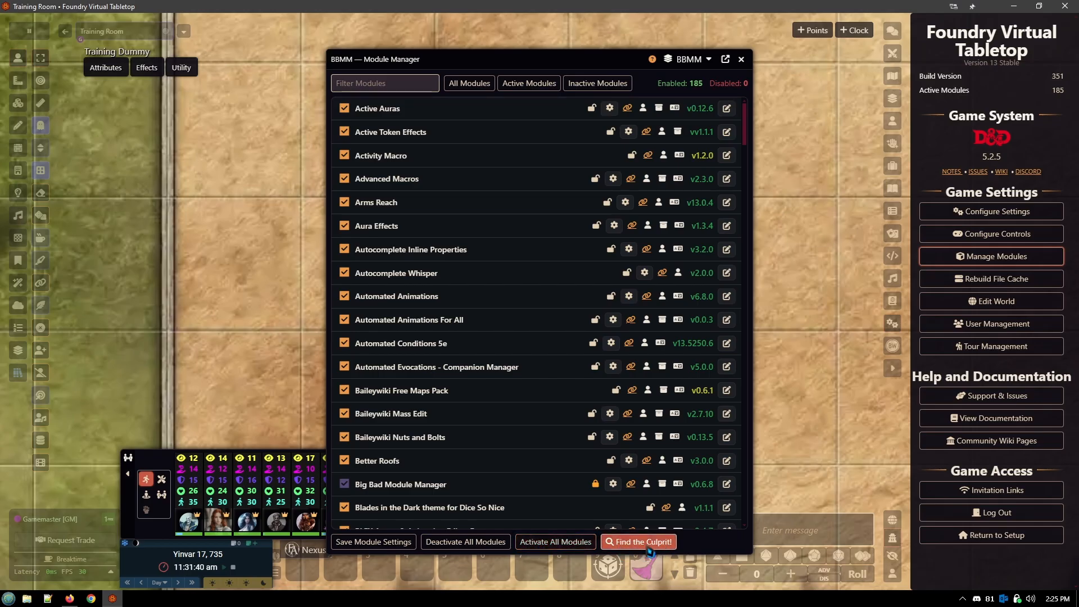
{"action": "scroll", "coordinate": [436, 467], "scroll_direction": "down", "scroll_amount": 20}
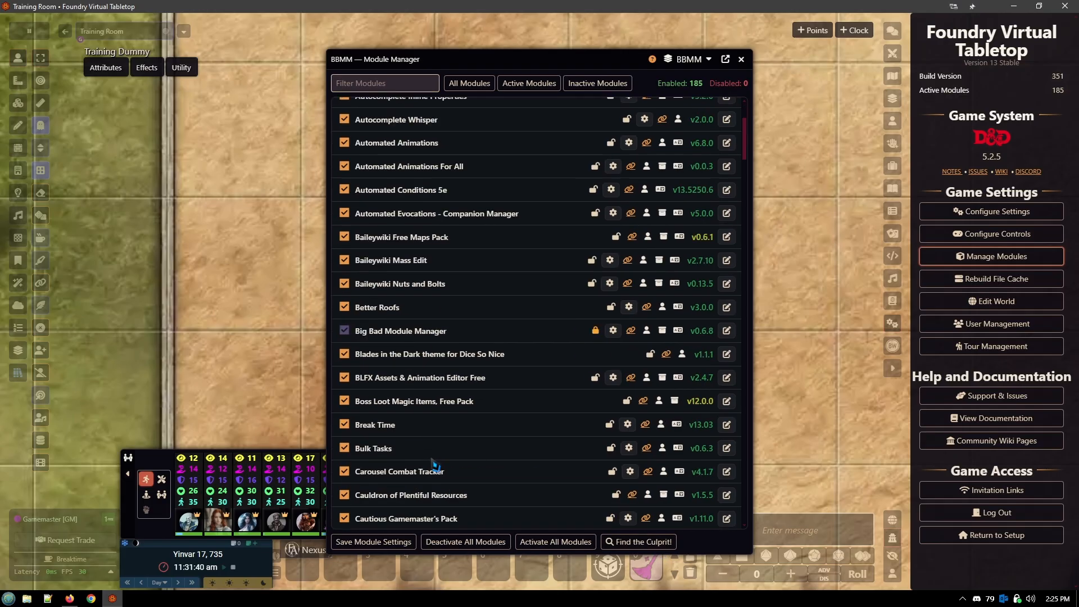
{"action": "scroll", "coordinate": [435, 466], "scroll_direction": "down", "scroll_amount": 2}
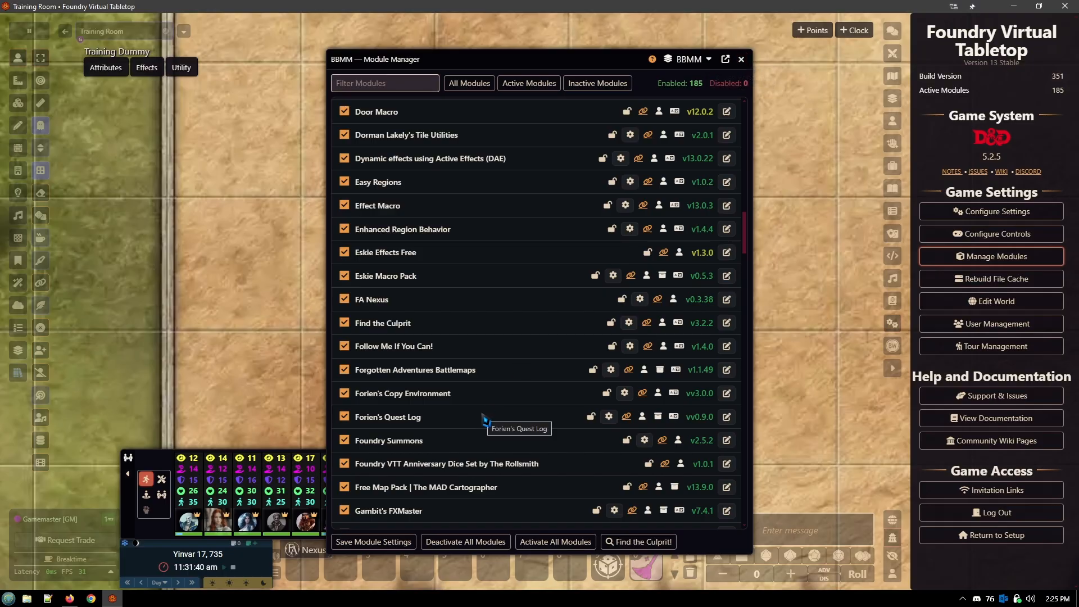
{"action": "scroll", "coordinate": [487, 417], "scroll_direction": "up", "scroll_amount": 7}
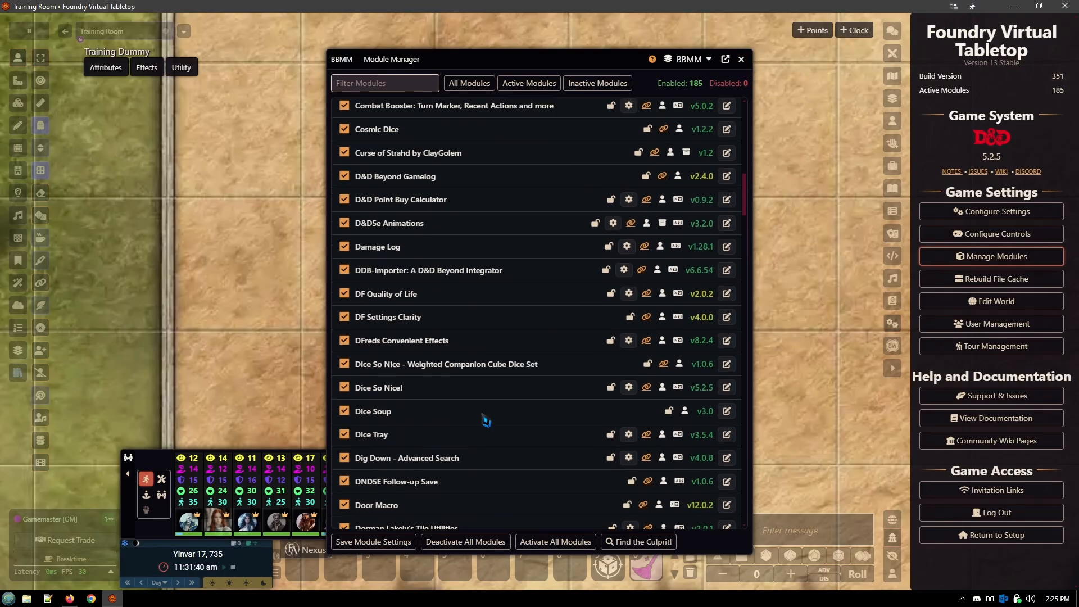
{"action": "left_click", "coordinate": [465, 542]}
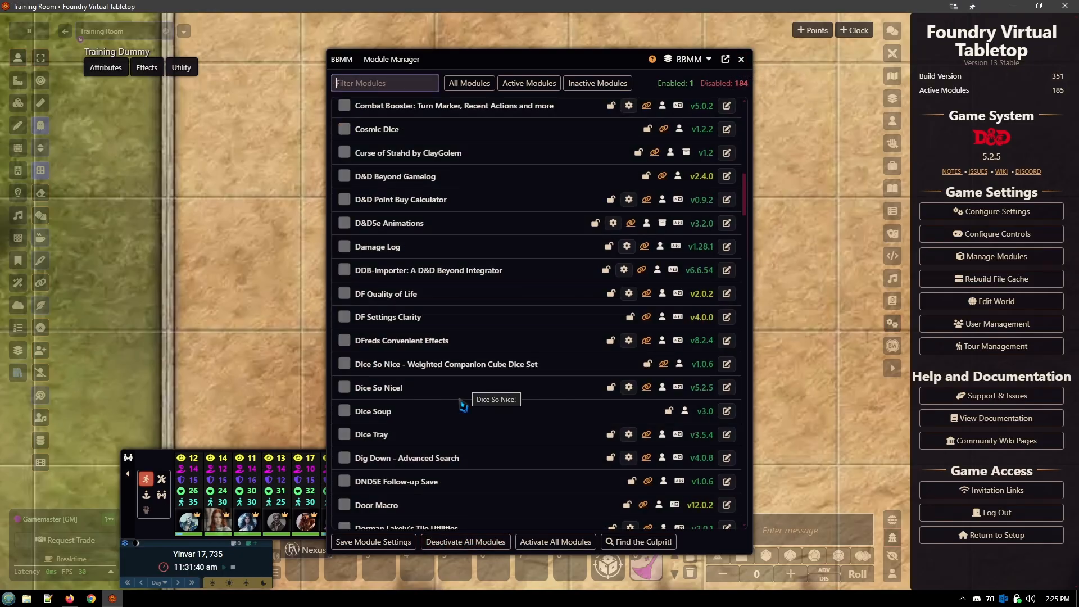
{"action": "left_click", "coordinate": [372, 546]}
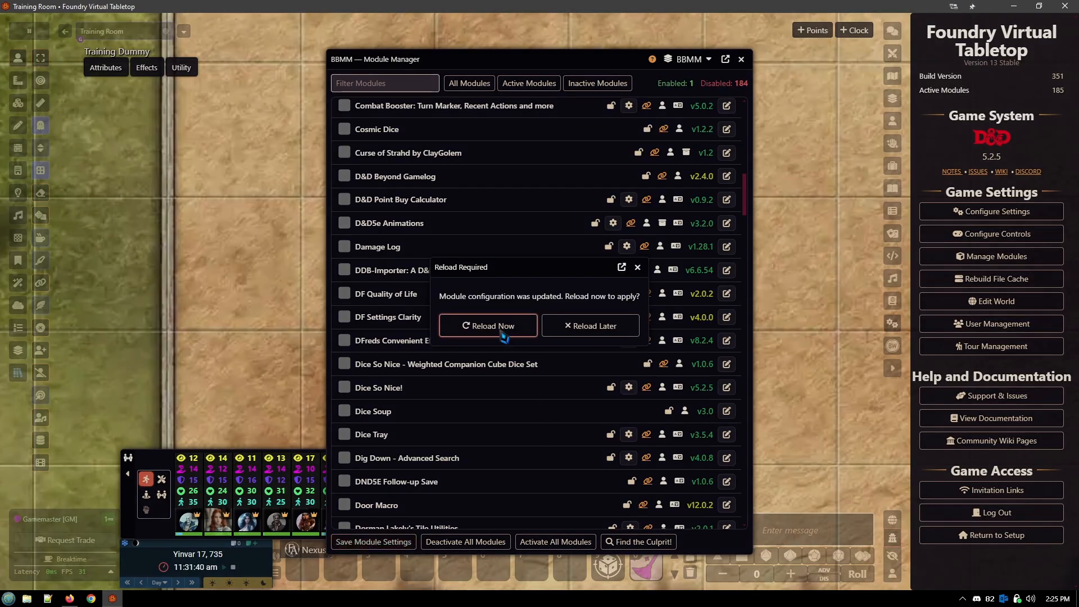
{"action": "left_click", "coordinate": [504, 337]}
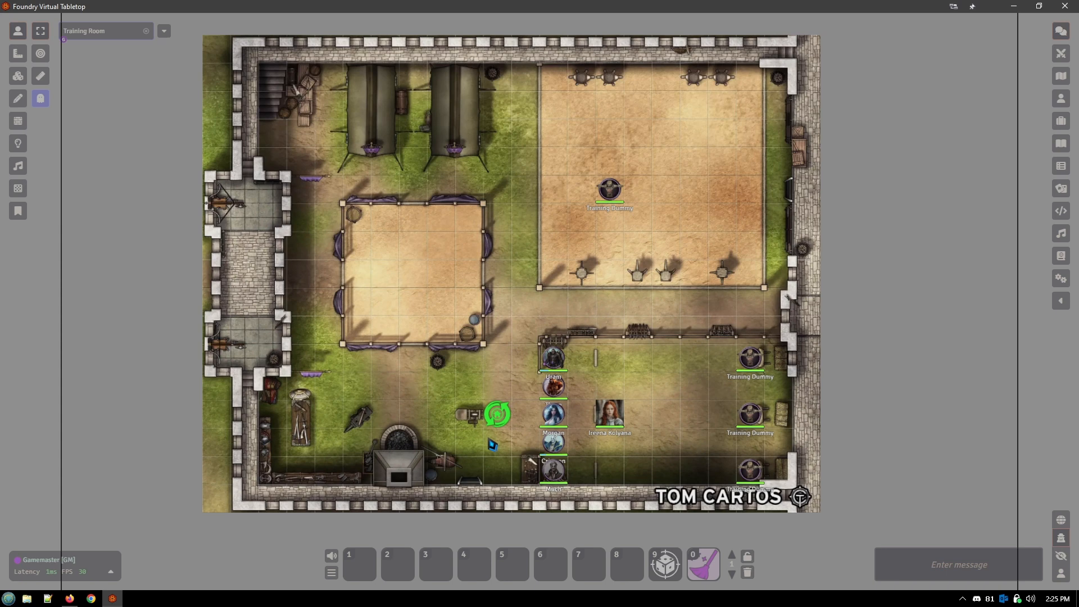
Rename the Training Dummy token in the large sand arena "test", update it, and check its nameplate on the map.
{"action": "right_click", "coordinate": [613, 194]}
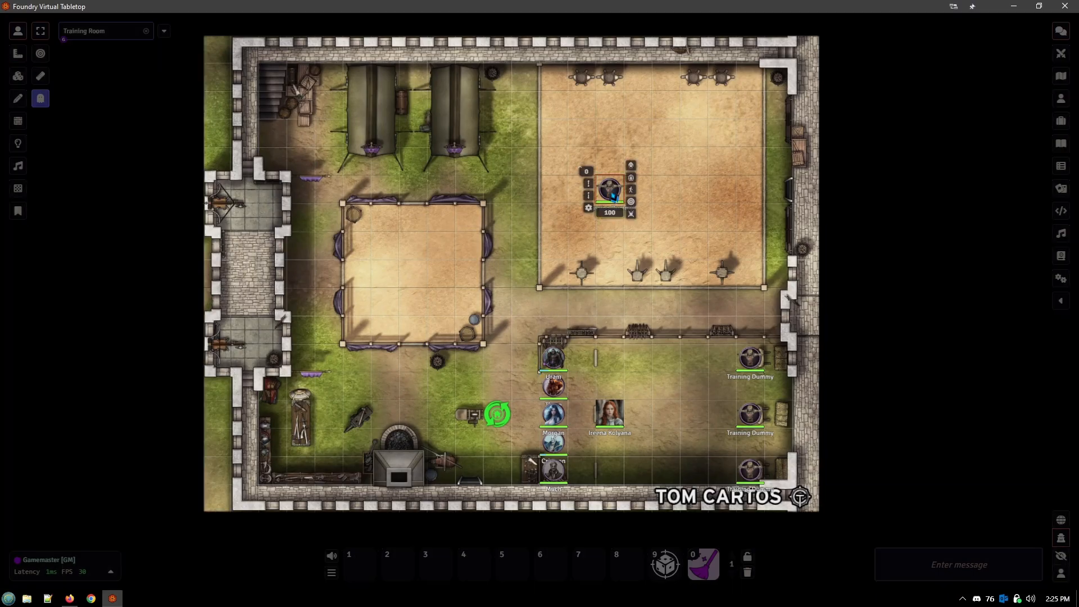
{"action": "left_click", "coordinate": [588, 208]}
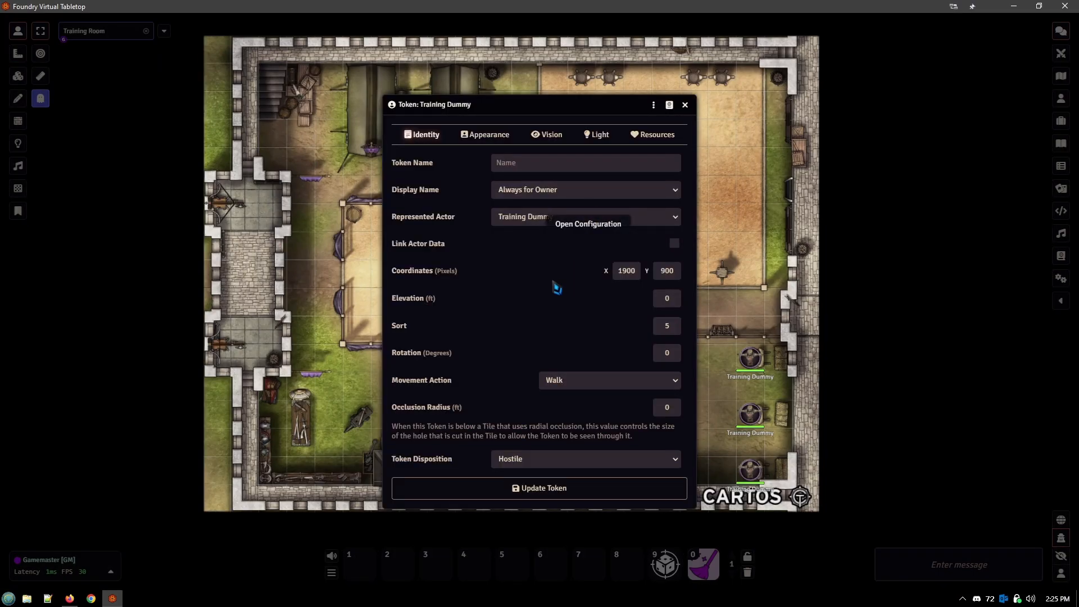
{"action": "left_click", "coordinate": [531, 166]}
{"action": "type", "text": "test"}
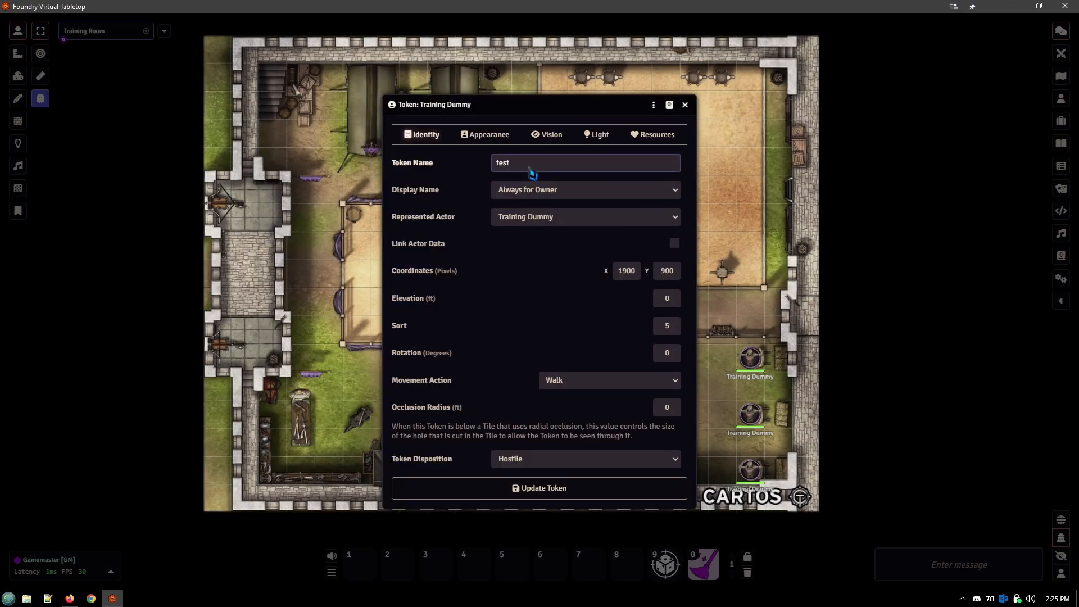
{"action": "left_click", "coordinate": [568, 491]}
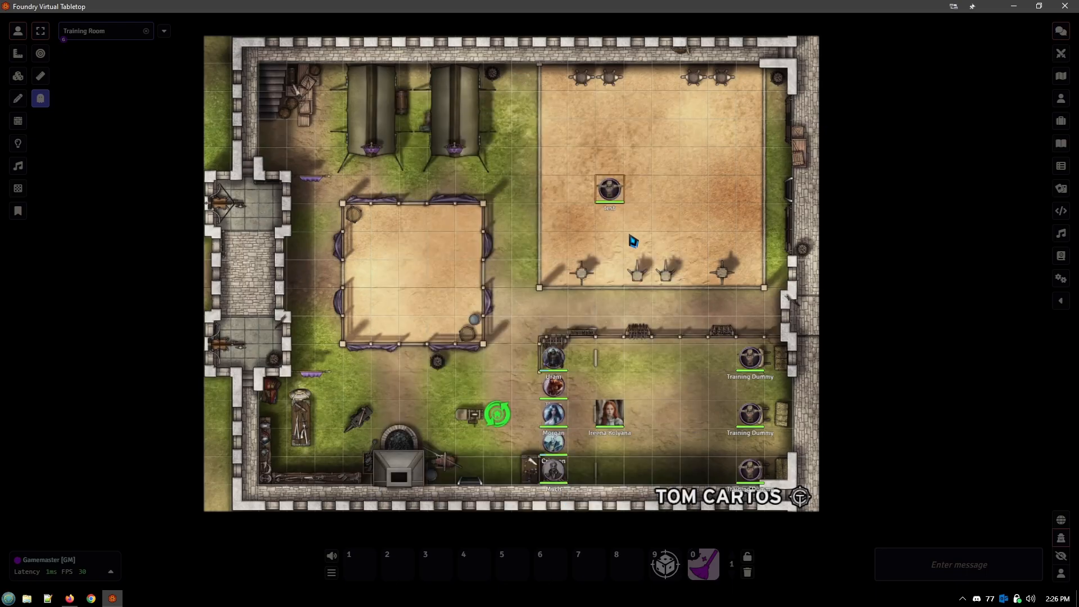
{"action": "scroll", "coordinate": [632, 226], "scroll_direction": "up", "scroll_amount": 7}
{"action": "scroll", "coordinate": [631, 225], "scroll_direction": "up", "scroll_amount": 4}
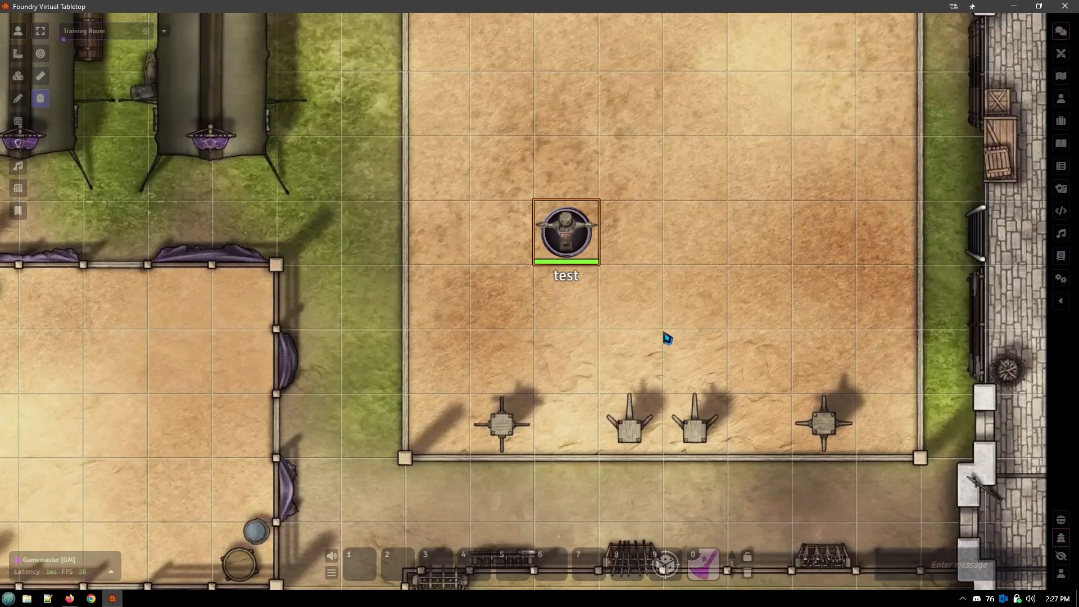
{"action": "left_click_drag", "start_coordinate": [694, 285], "coordinate": [611, 326]}
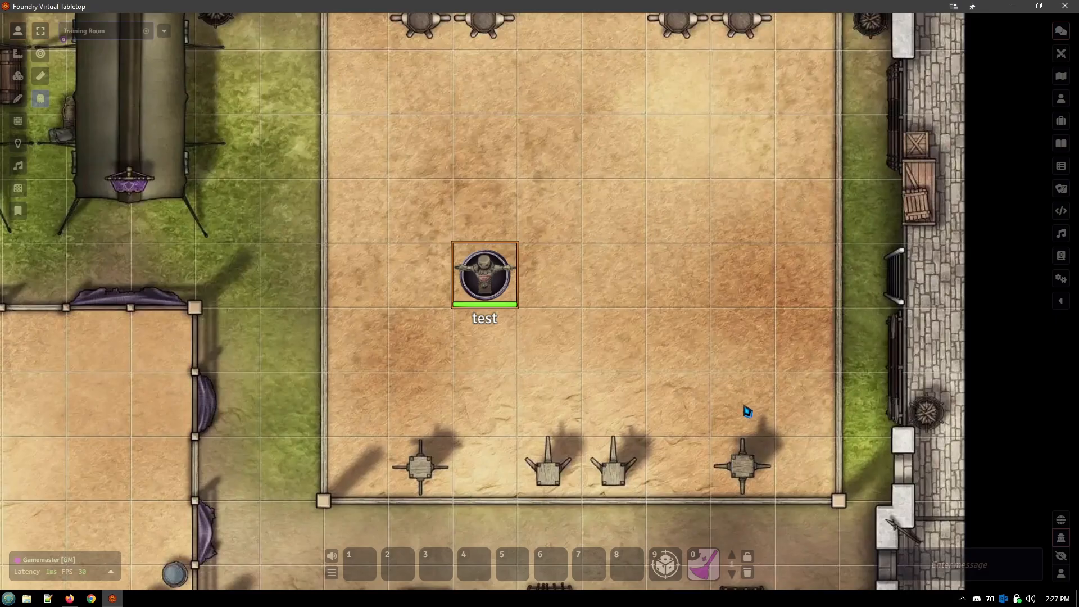
Deactivate the Big Bad Module Manager module as well, save the module settings, and reload.
{"action": "left_click", "coordinate": [1061, 279]}
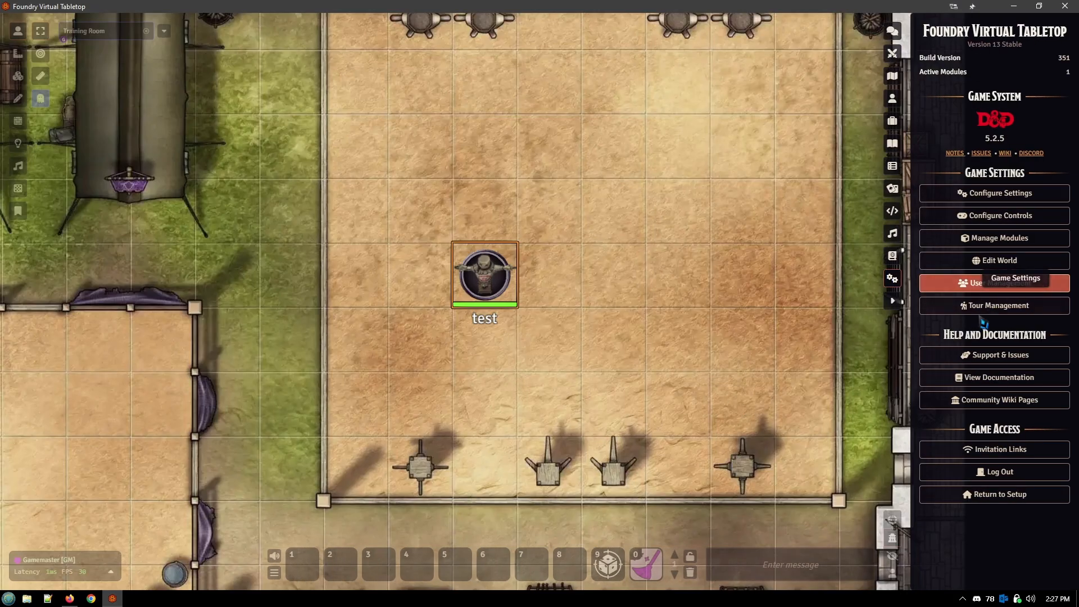
{"action": "left_click", "coordinate": [980, 238]}
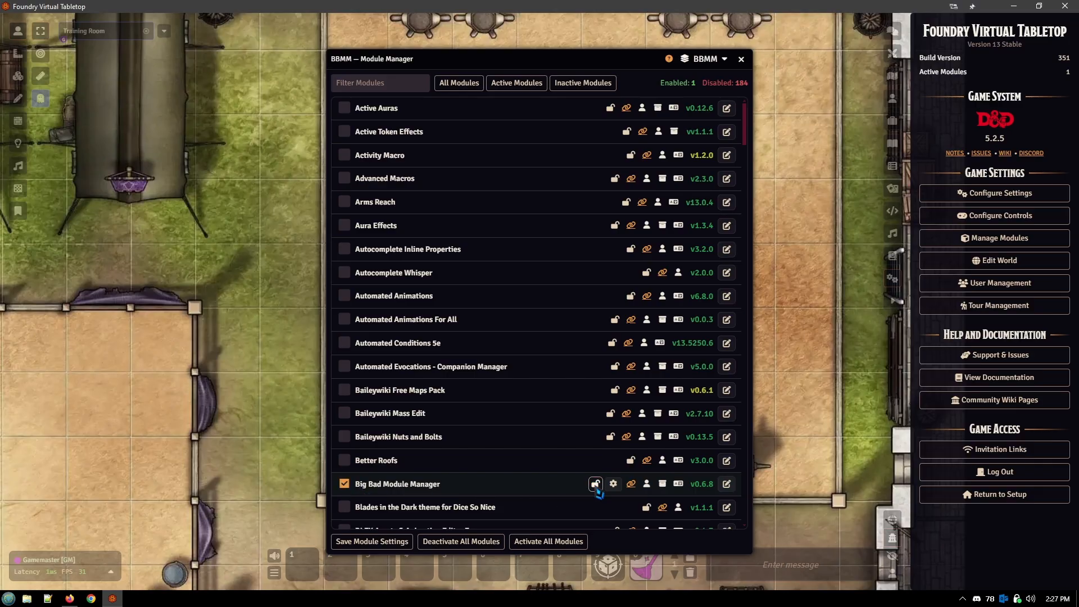
{"action": "left_click", "coordinate": [344, 484]}
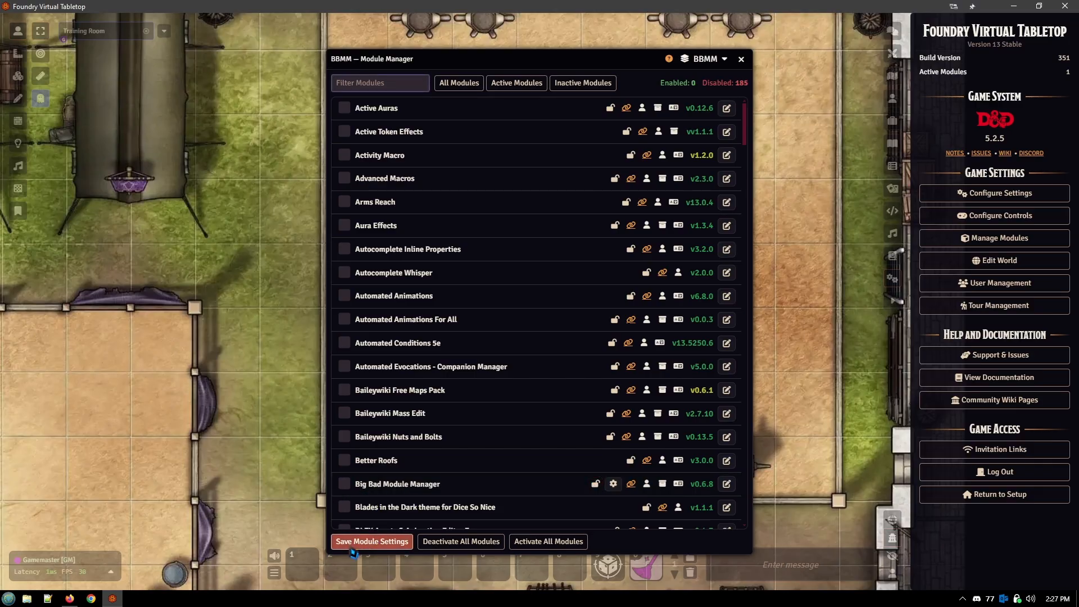
{"action": "left_click", "coordinate": [372, 541]}
{"action": "left_click", "coordinate": [483, 326]}
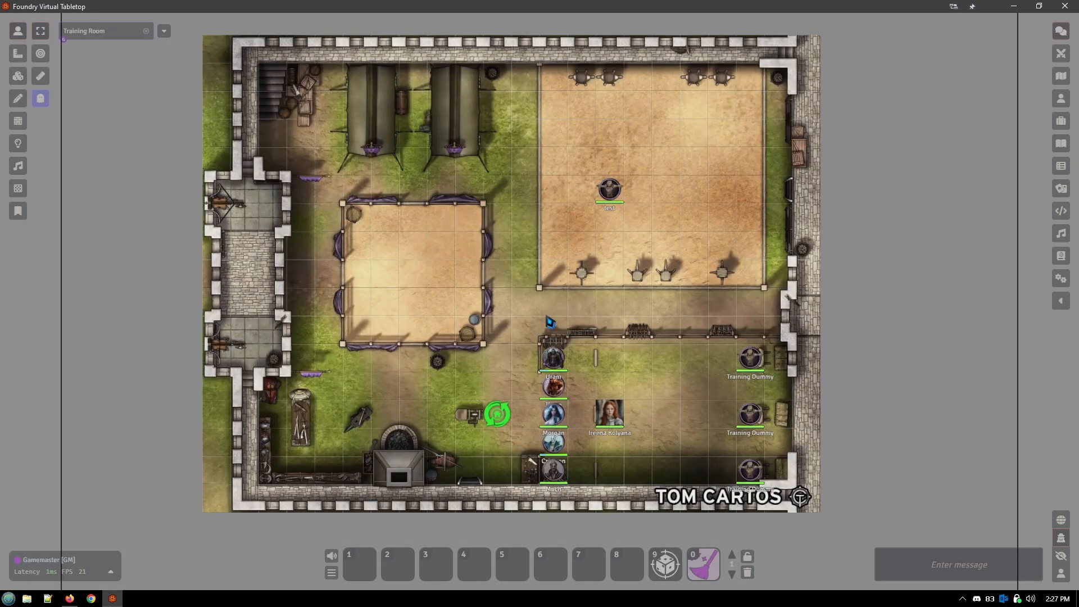
Rename the "test" token "test1", update it, and check its nameplate on the map.
{"action": "left_click_drag", "start_coordinate": [627, 233], "coordinate": [540, 380]}
{"action": "right_click", "coordinate": [534, 342]}
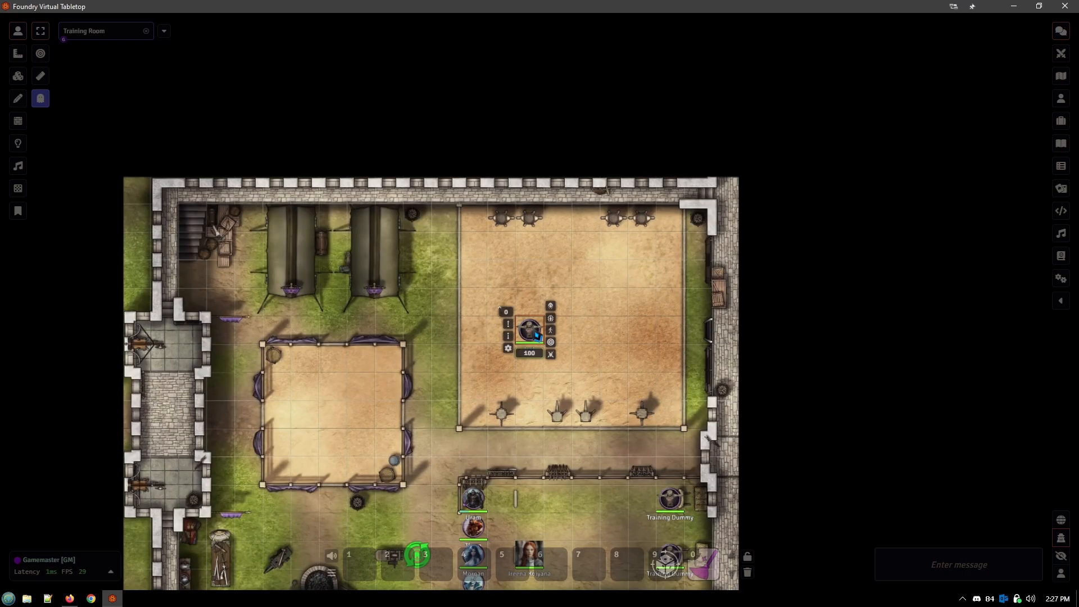
{"action": "left_click", "coordinate": [509, 348]}
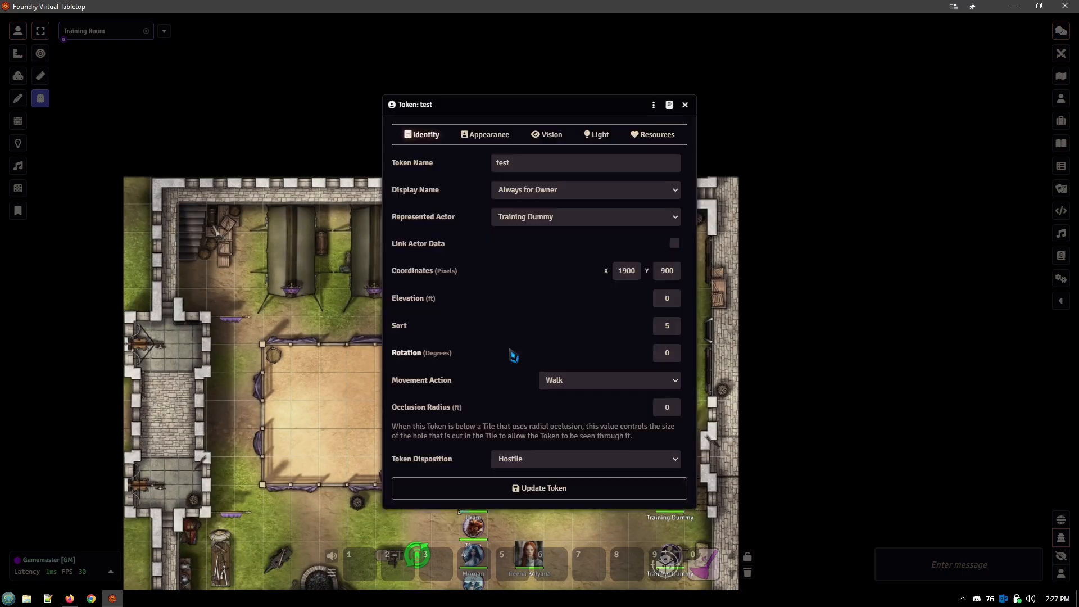
{"action": "left_click", "coordinate": [509, 163]}
{"action": "type", "text": "1"}
{"action": "left_click", "coordinate": [555, 487]}
{"action": "scroll", "coordinate": [553, 402], "scroll_direction": "up", "scroll_amount": 5}
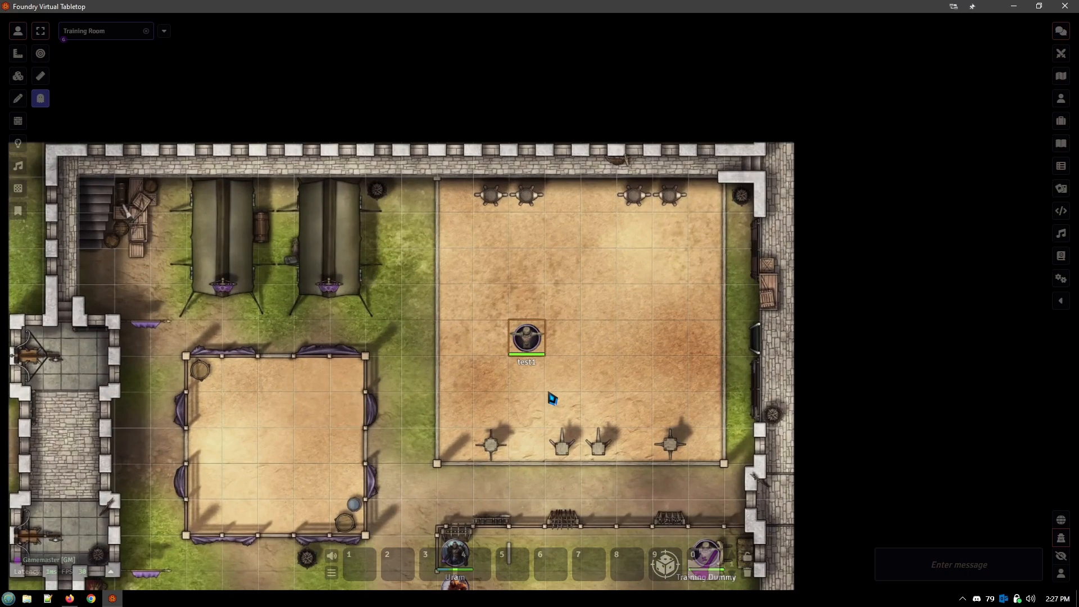
{"action": "scroll", "coordinate": [552, 399], "scroll_direction": "up", "scroll_amount": 1}
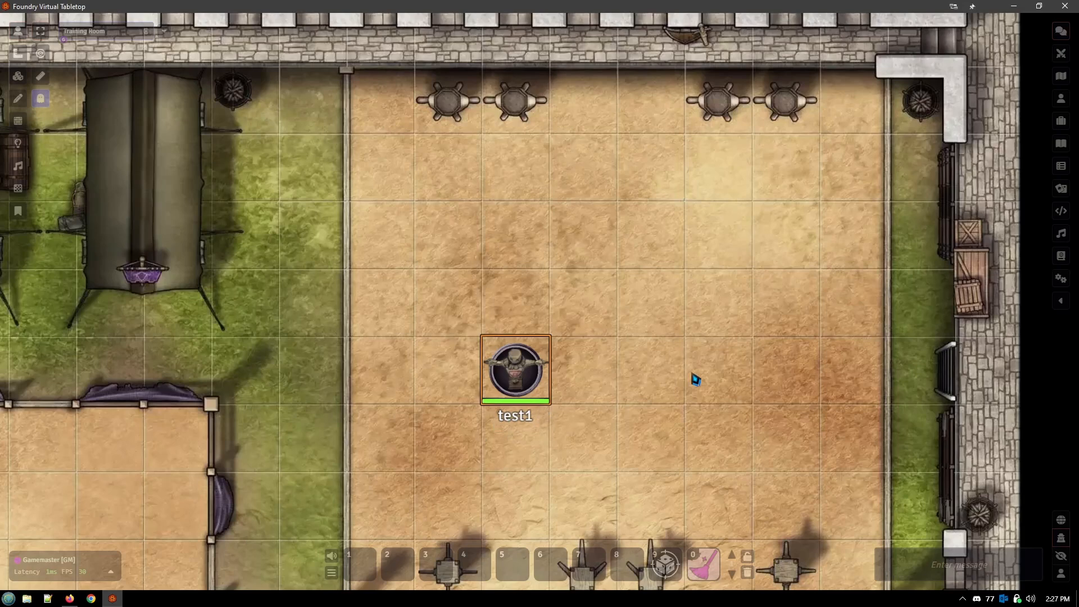
Reactivate only the Big Bad Module Manager module, save the module settings, and reload the application.
{"action": "left_click", "coordinate": [1064, 284]}
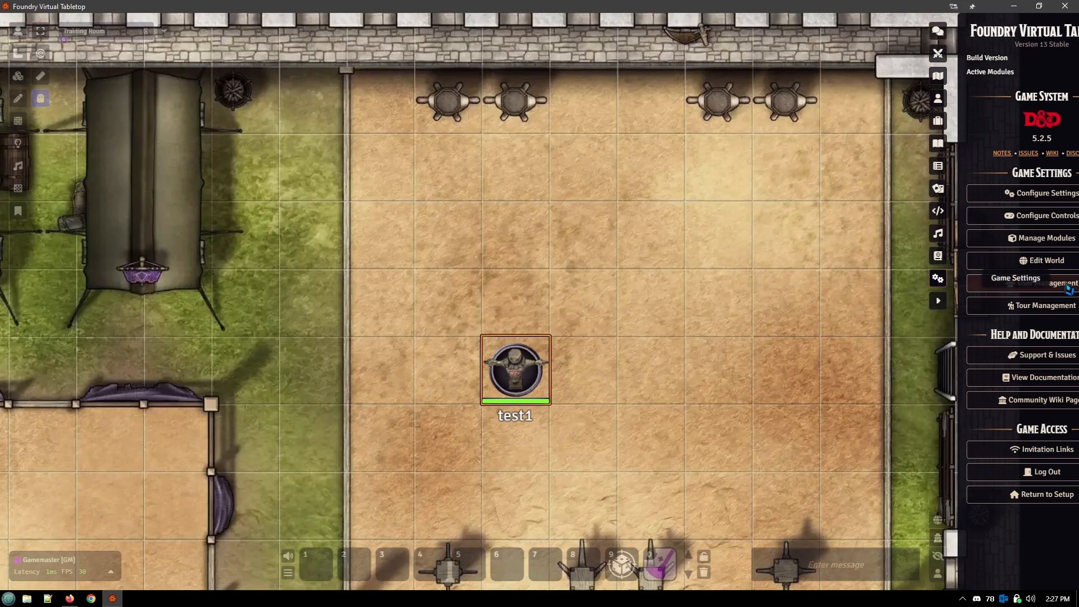
{"action": "left_click", "coordinate": [978, 246]}
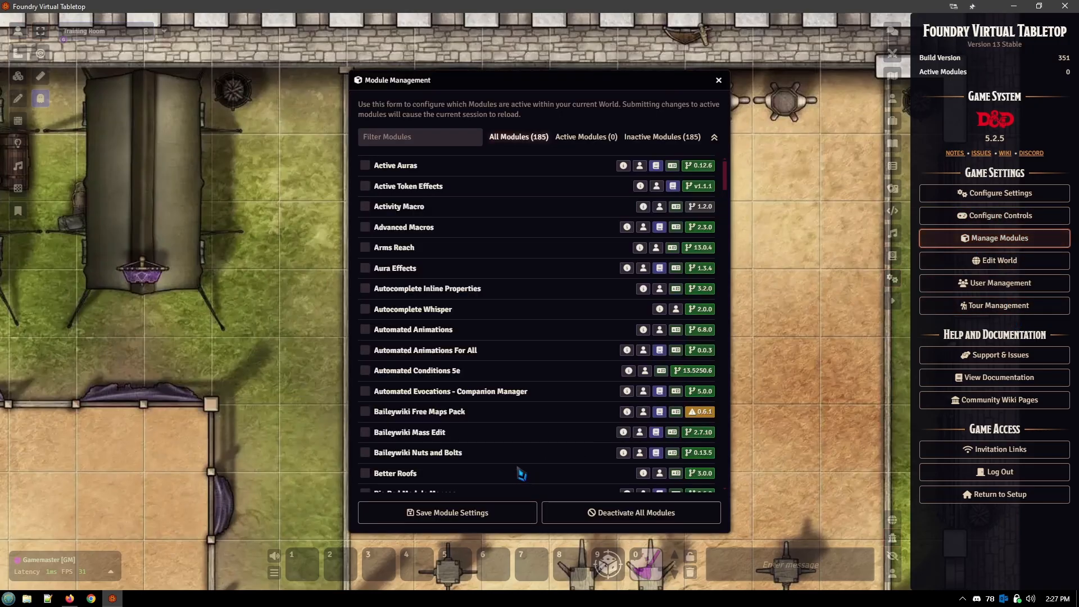
{"action": "scroll", "coordinate": [414, 462], "scroll_direction": "down", "scroll_amount": 1}
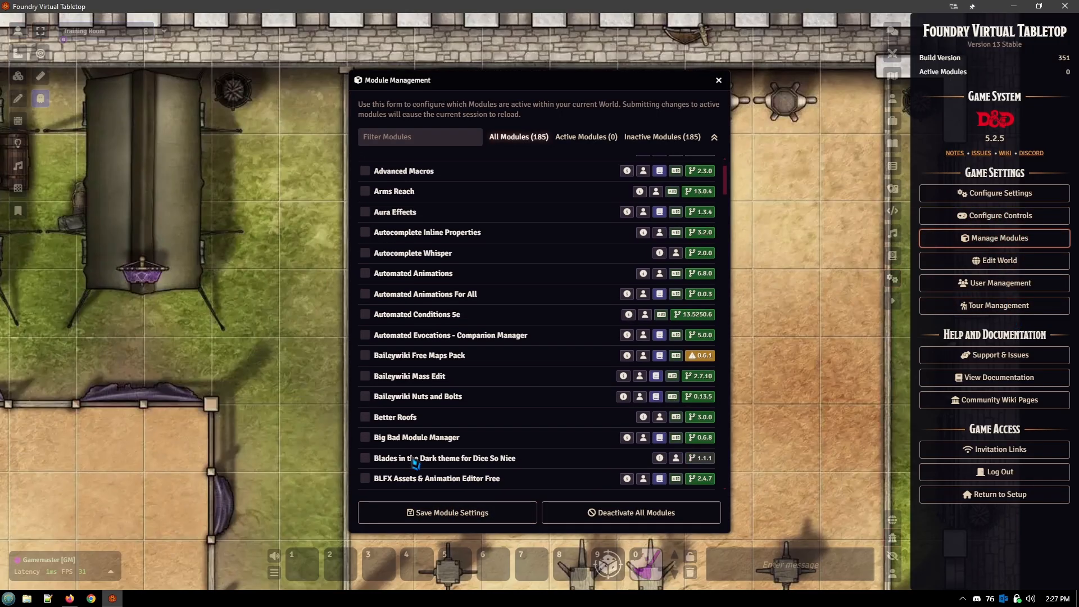
{"action": "left_click", "coordinate": [365, 437]}
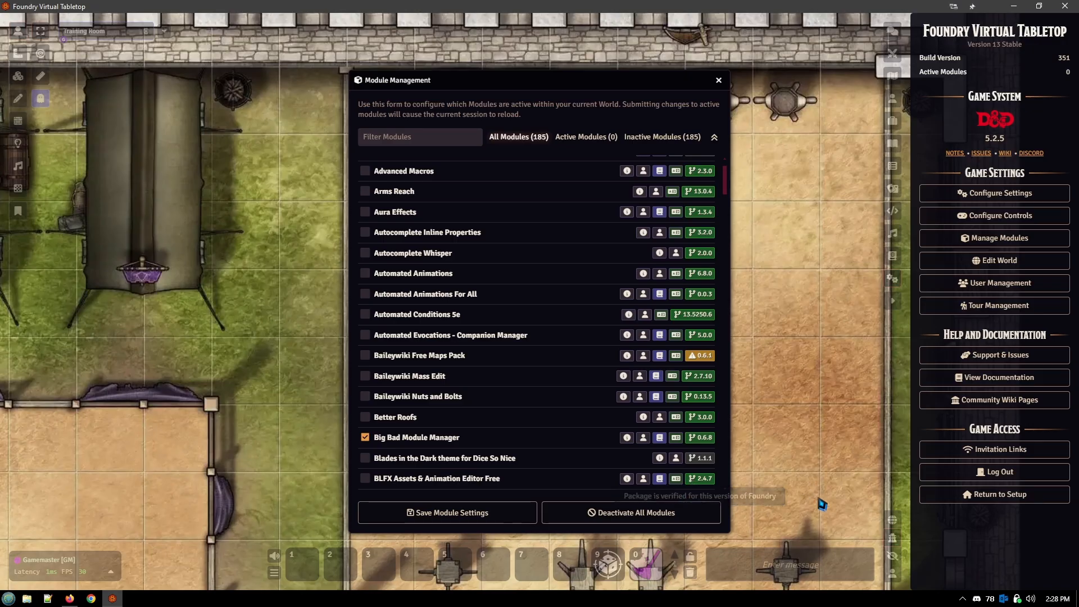
{"action": "left_click", "coordinate": [447, 512]}
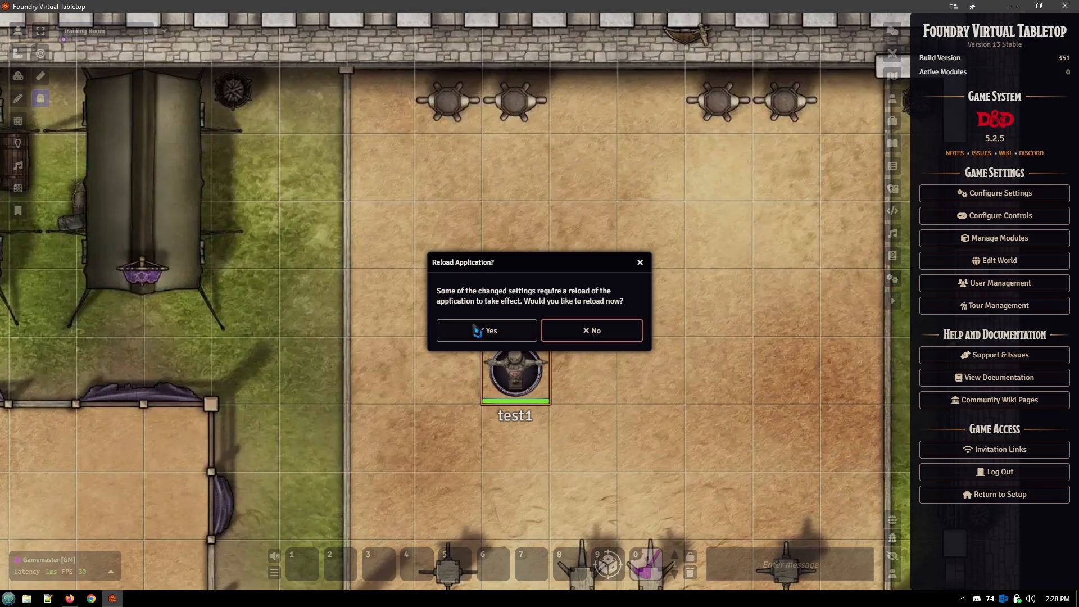
{"action": "left_click", "coordinate": [493, 334]}
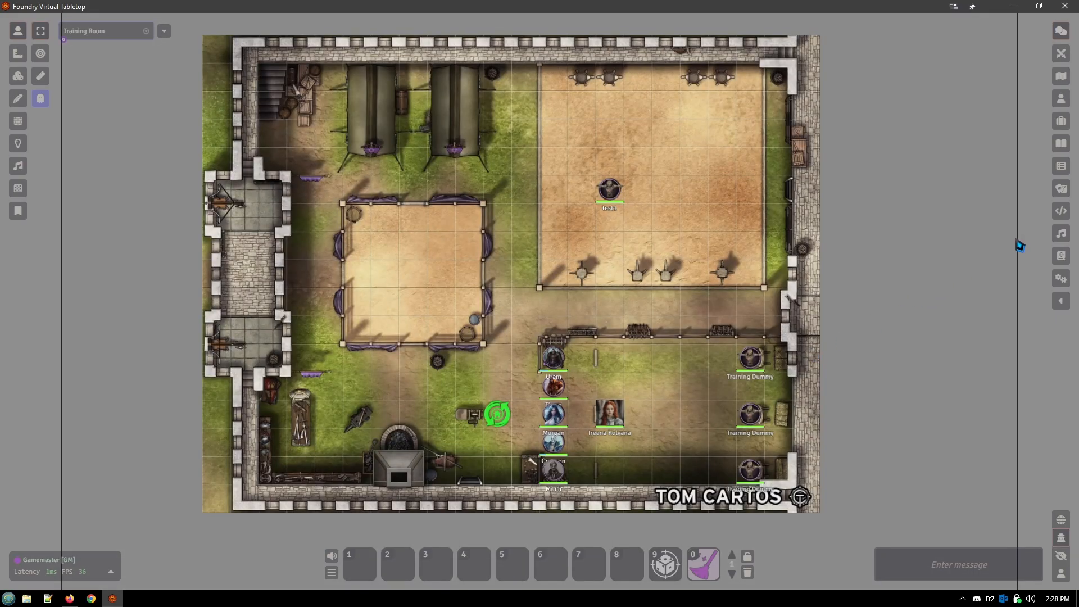
Activate all modules in the Big Bad Module Manager, save the module settings, and reload.
{"action": "left_click", "coordinate": [1063, 284]}
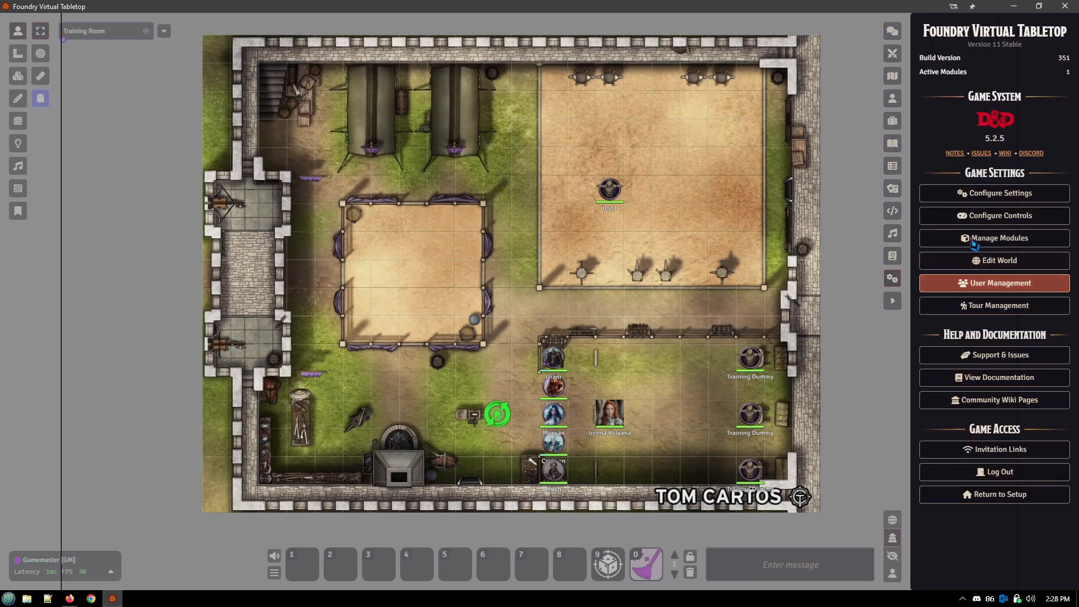
{"action": "left_click", "coordinate": [944, 238]}
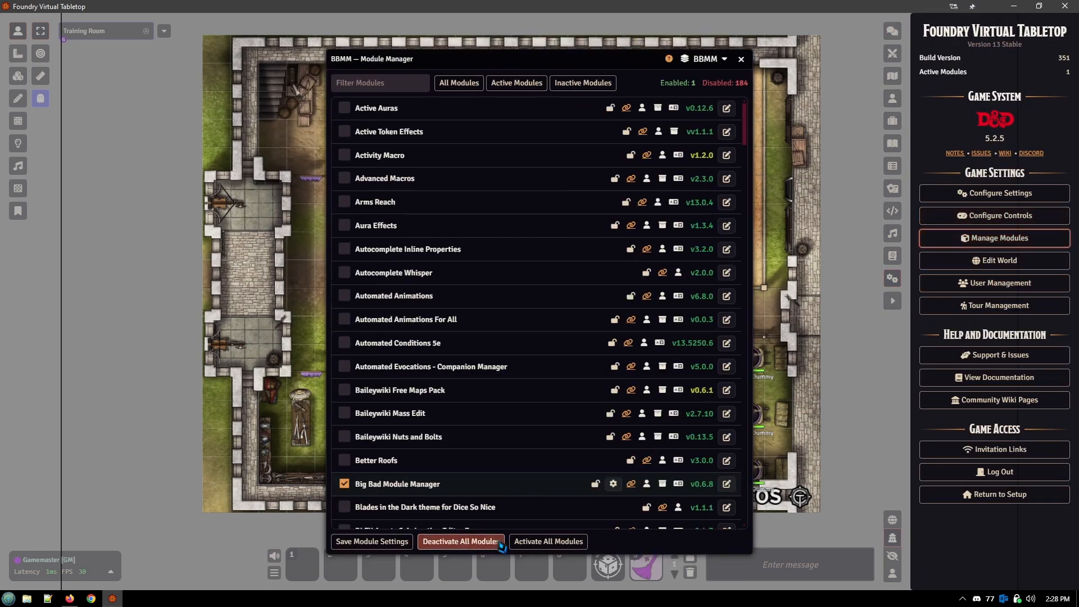
{"action": "left_click", "coordinate": [524, 541]}
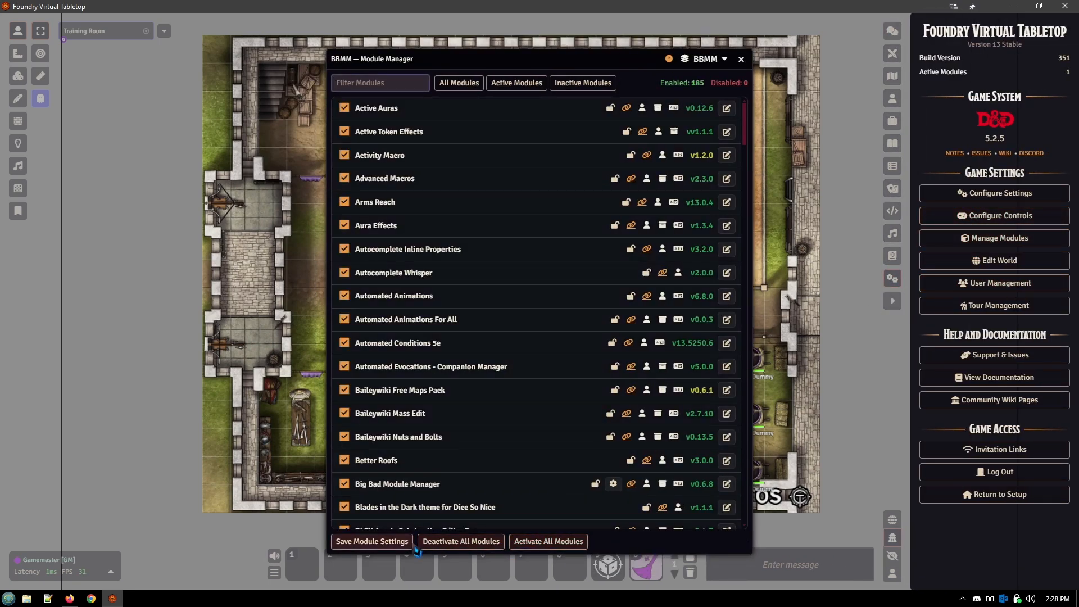
{"action": "left_click", "coordinate": [372, 542]}
{"action": "left_click", "coordinate": [503, 330]}
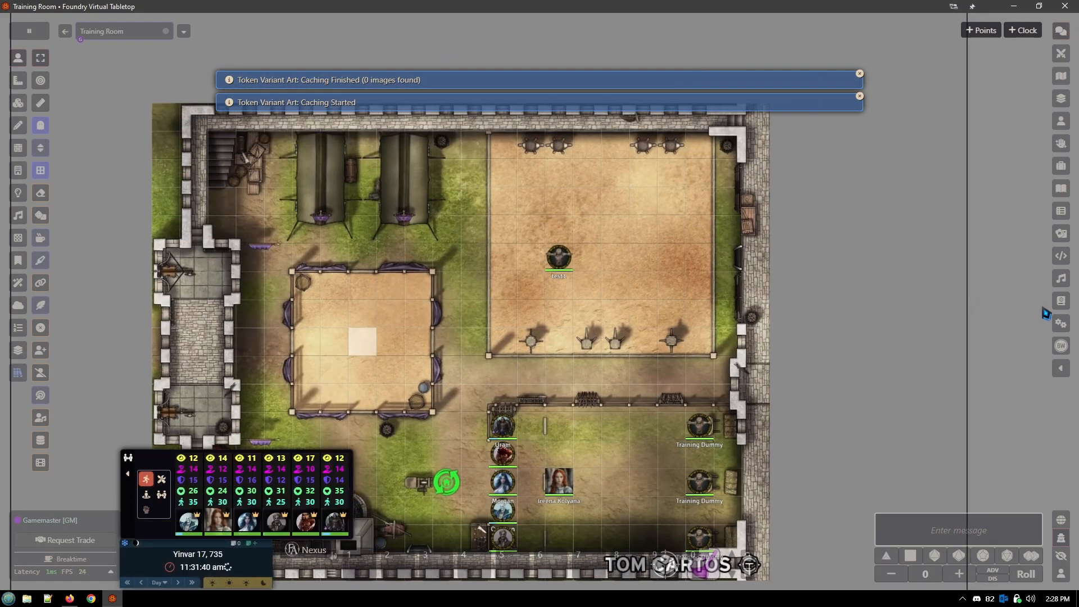
Open the Find the Culprit! tool from the module manager and shift its window slightly aside.
{"action": "left_click", "coordinate": [1061, 323]}
{"action": "left_click", "coordinate": [979, 259]}
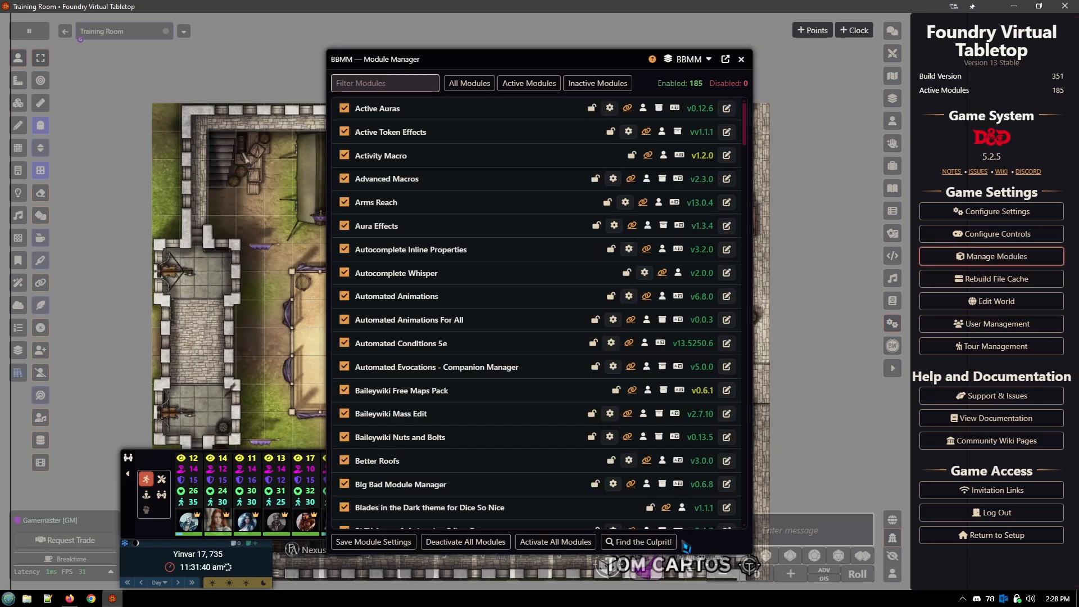
{"action": "left_click", "coordinate": [645, 545]}
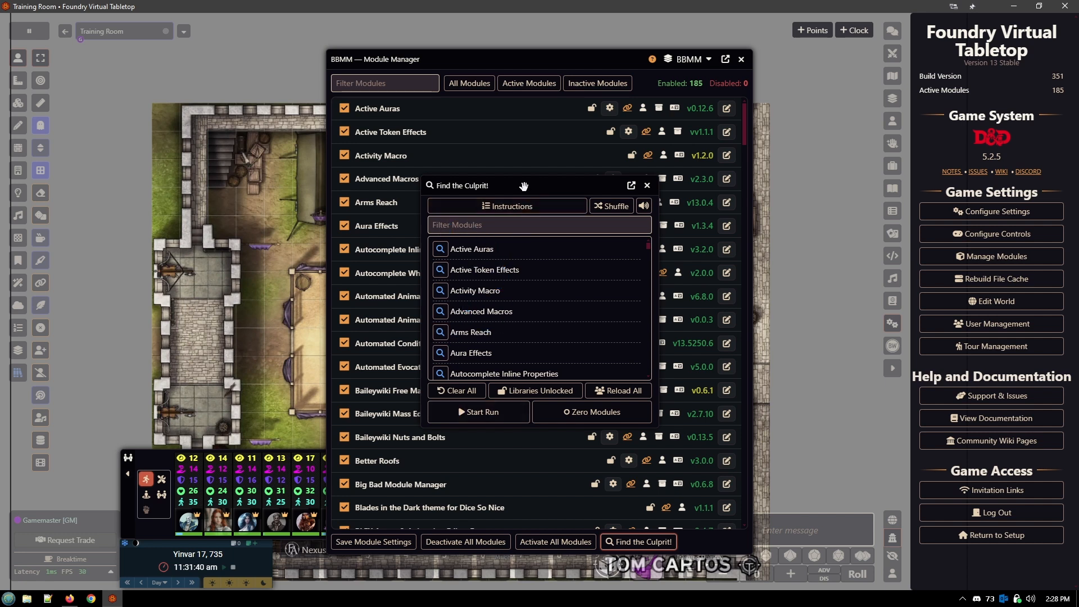
{"action": "left_click_drag", "start_coordinate": [523, 186], "coordinate": [494, 187]}
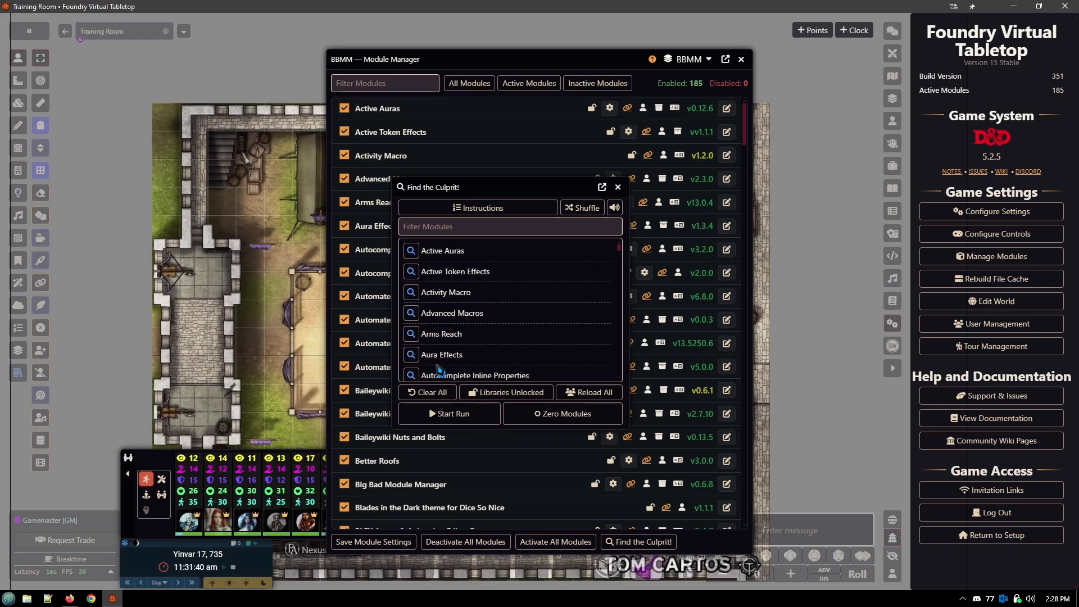
Filter the Find the Culprit! list for "tagger", toggle the Tagger module's pin on and off, and clear all selections.
{"action": "left_click", "coordinate": [484, 231]}
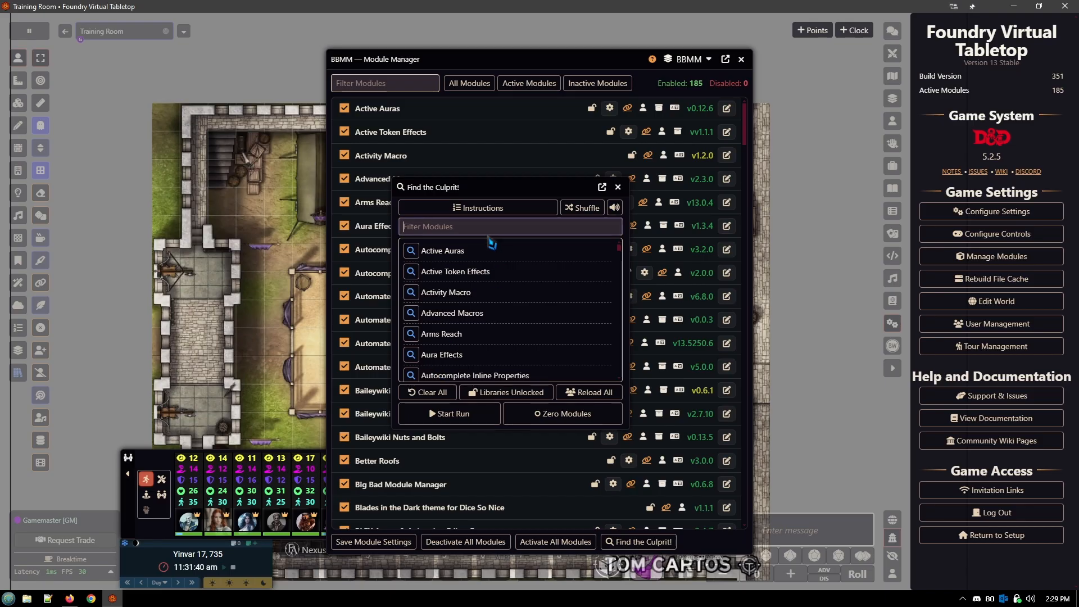
{"action": "type", "text": "tagger"}
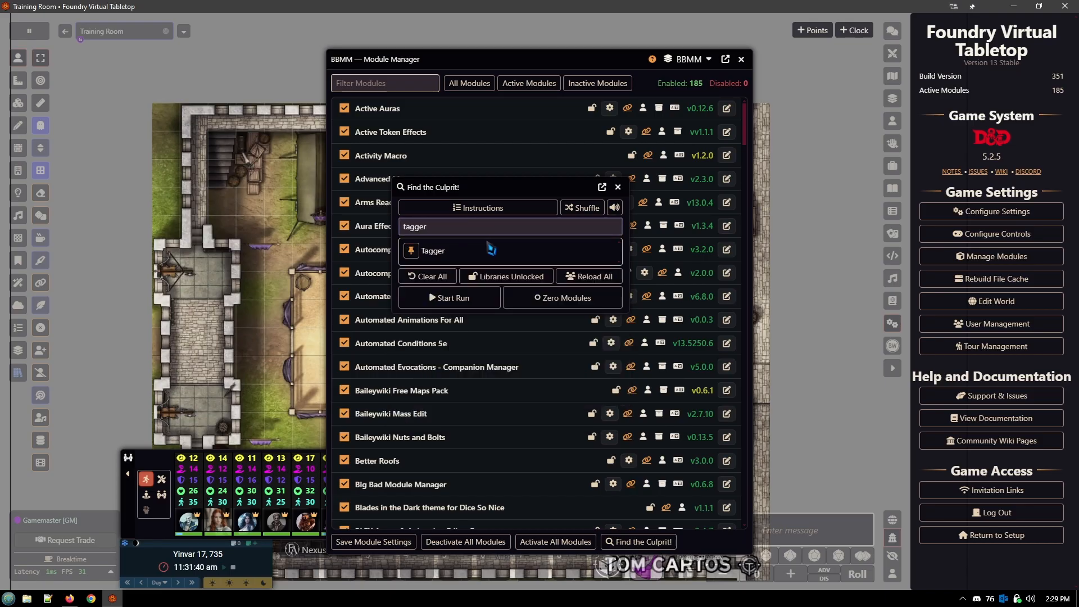
{"action": "left_click", "coordinate": [412, 250]}
{"action": "left_click", "coordinate": [416, 257]}
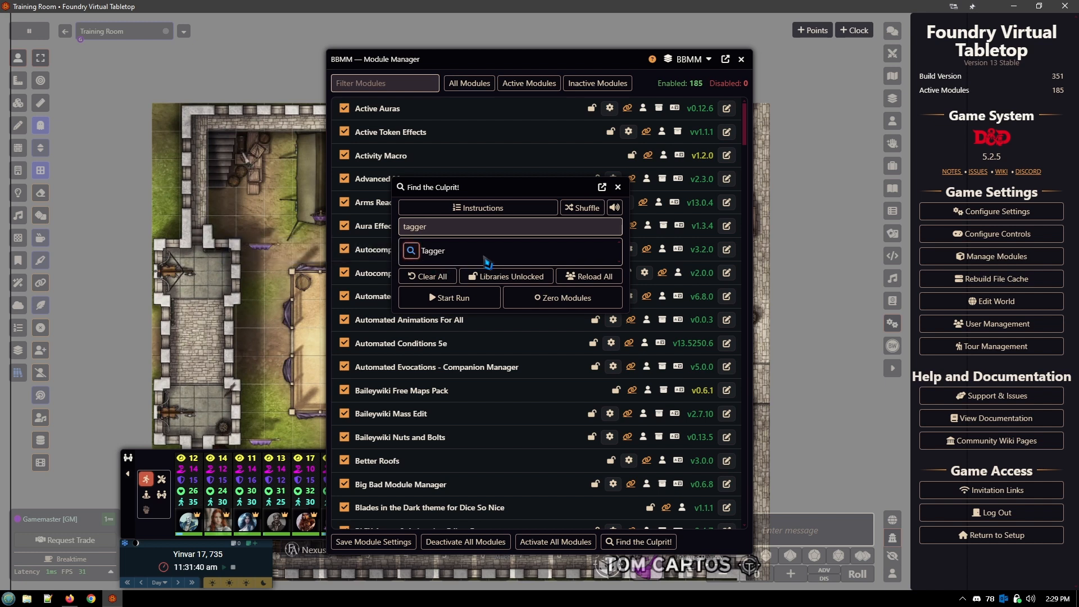
{"action": "left_click", "coordinate": [441, 277]}
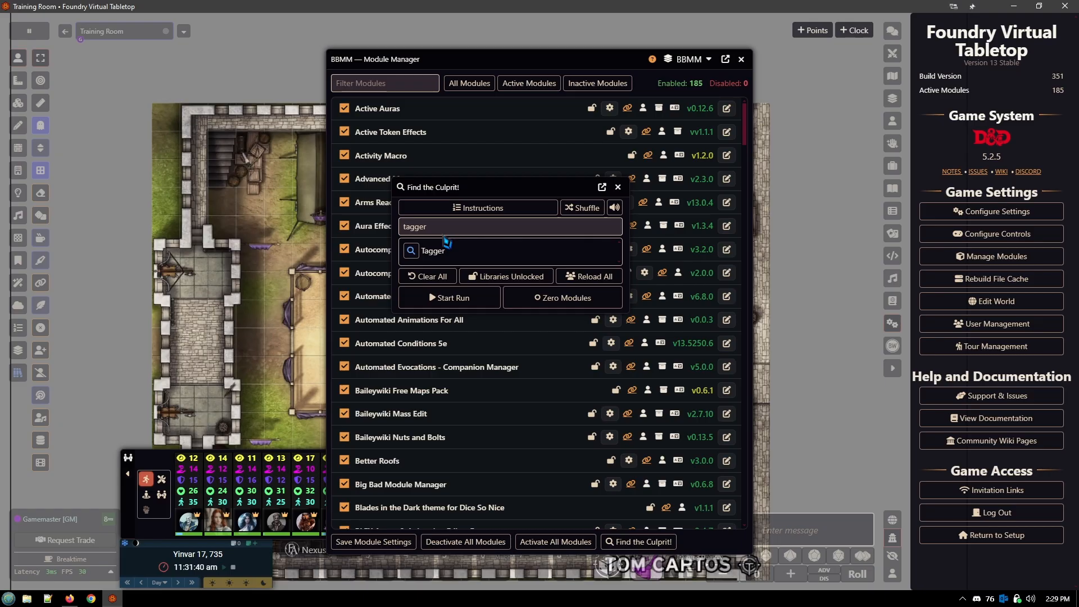
Start the Find the Culprit! run and, with no other modules active, rename the "test1" token "test" and update it.
{"action": "left_click", "coordinate": [450, 298]}
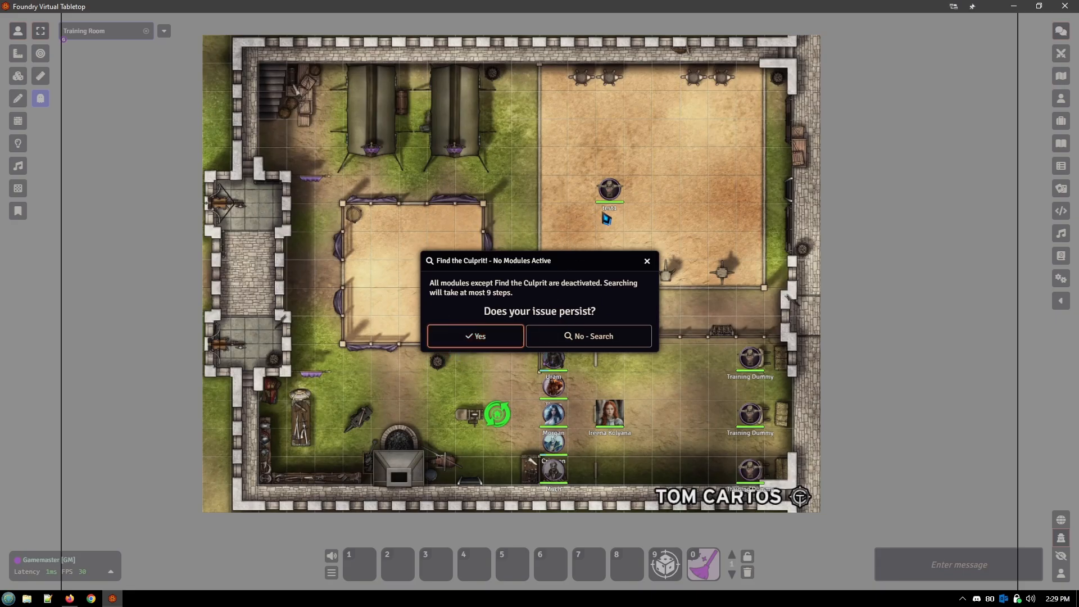
{"action": "right_click", "coordinate": [612, 195]}
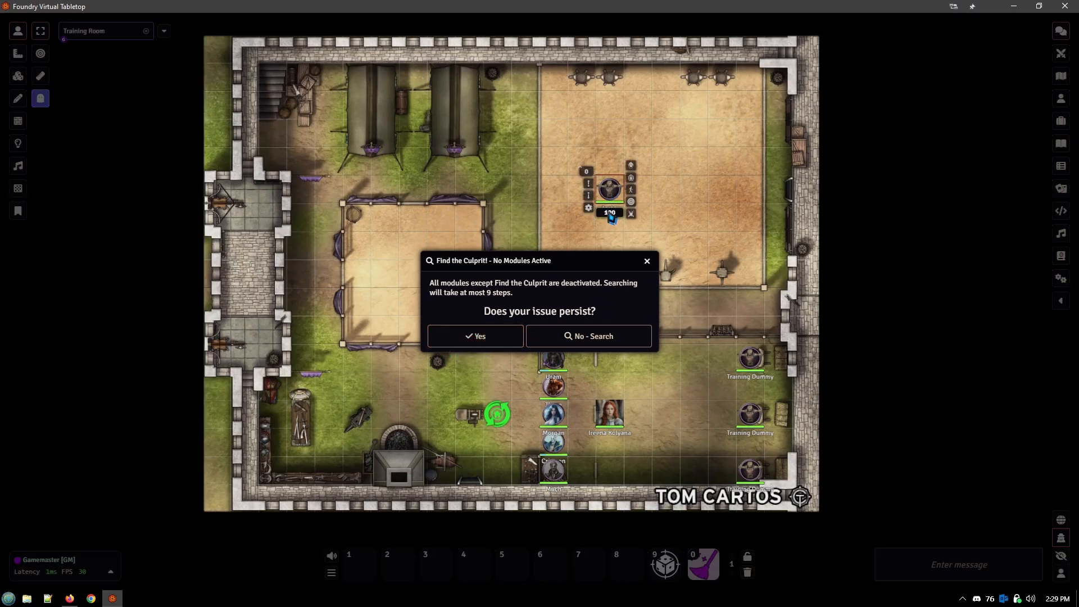
{"action": "left_click", "coordinate": [589, 208]}
{"action": "left_click", "coordinate": [527, 170]}
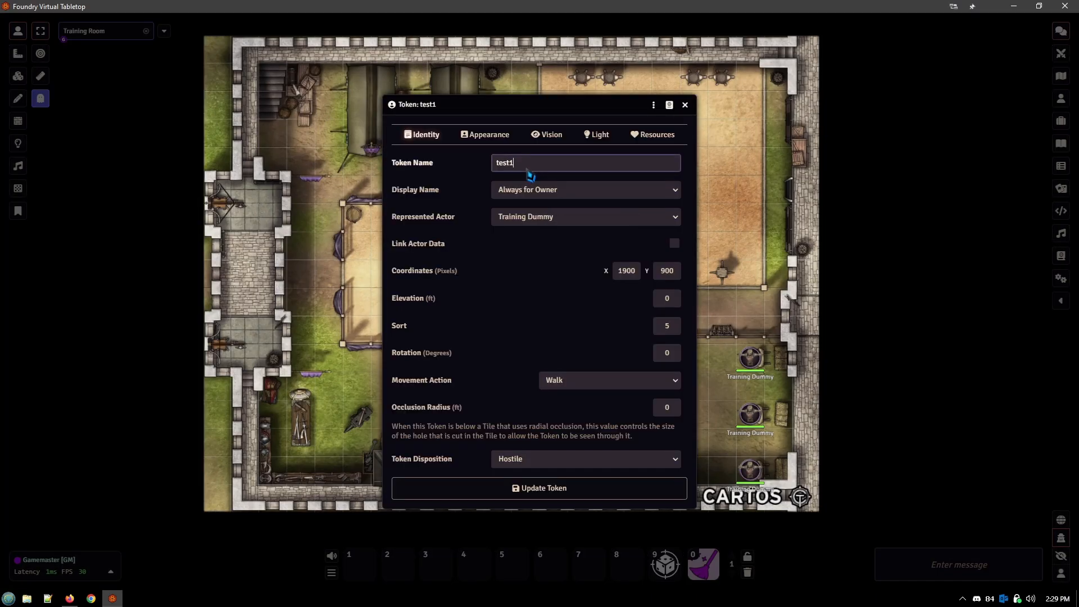
{"action": "left_click", "coordinate": [567, 489]}
Check the renamed token's nameplate and configuration, then report that the issue does not persist and begin the search.
{"action": "scroll", "coordinate": [697, 217], "scroll_direction": "up", "scroll_amount": 9}
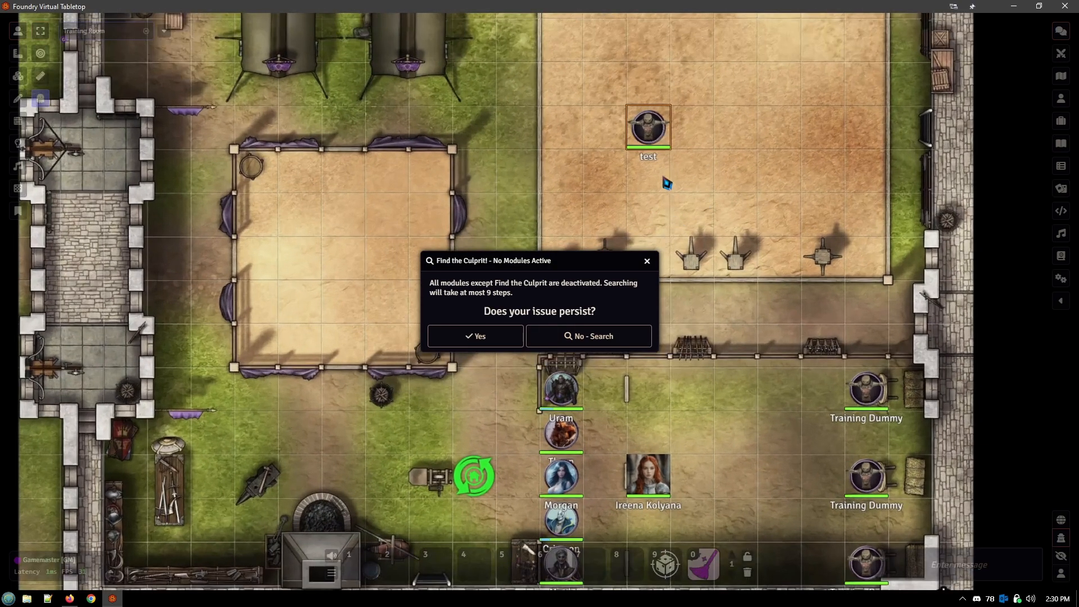
{"action": "right_click", "coordinate": [641, 141]}
{"action": "left_click", "coordinate": [616, 156]}
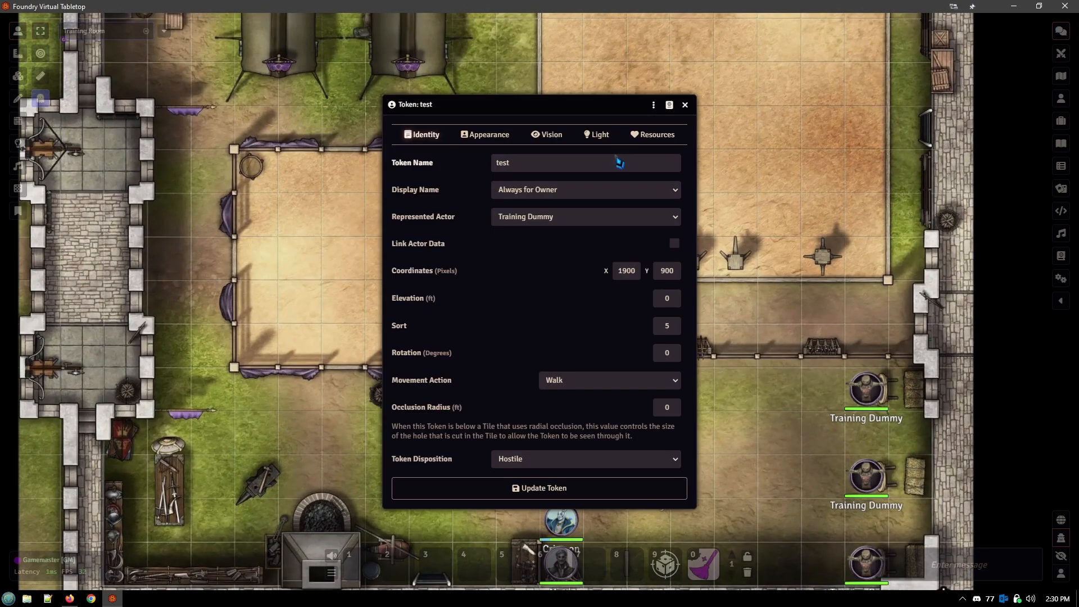
{"action": "left_click", "coordinate": [685, 104]}
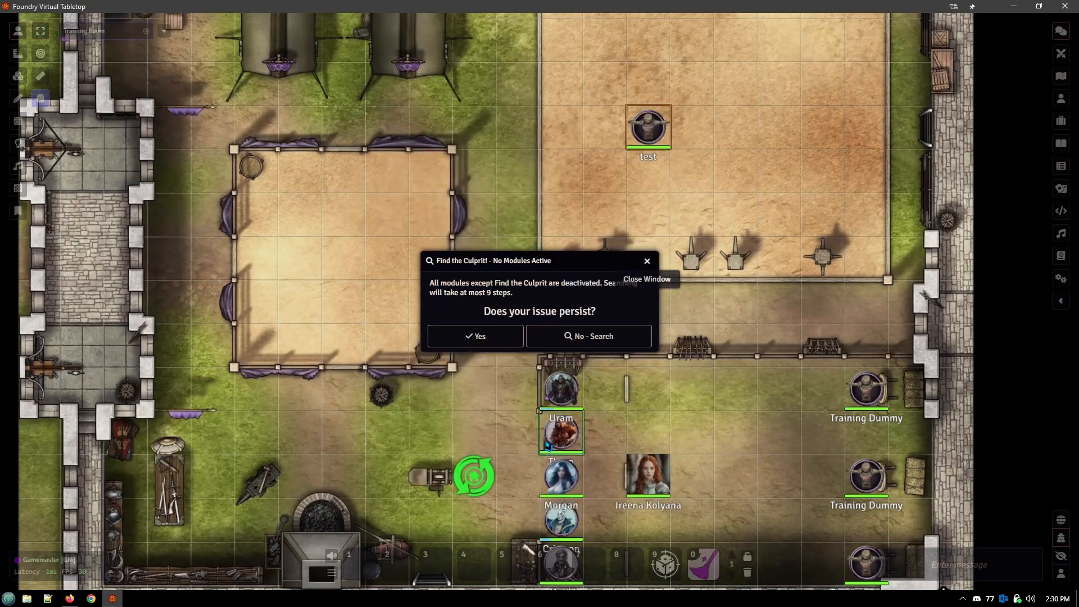
{"action": "left_click", "coordinate": [577, 341]}
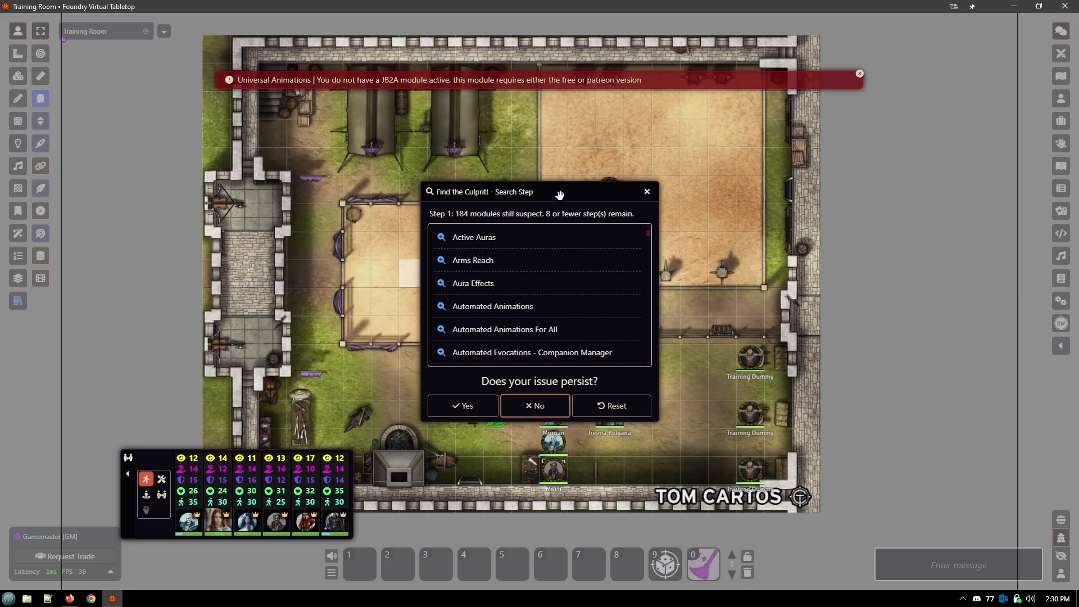
At search step 1, rename the "test" token "test1", update it, and answer No to whether the issue persists.
{"action": "left_click_drag", "start_coordinate": [557, 192], "coordinate": [449, 204]}
{"action": "left_click", "coordinate": [609, 198]}
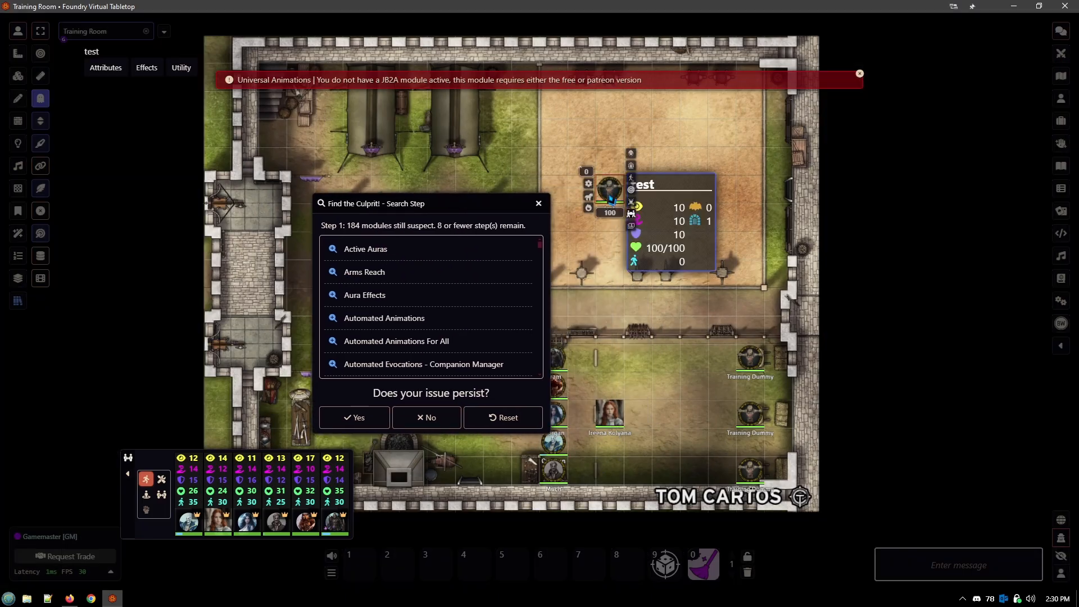
{"action": "right_click", "coordinate": [597, 195]}
{"action": "left_click", "coordinate": [588, 184]}
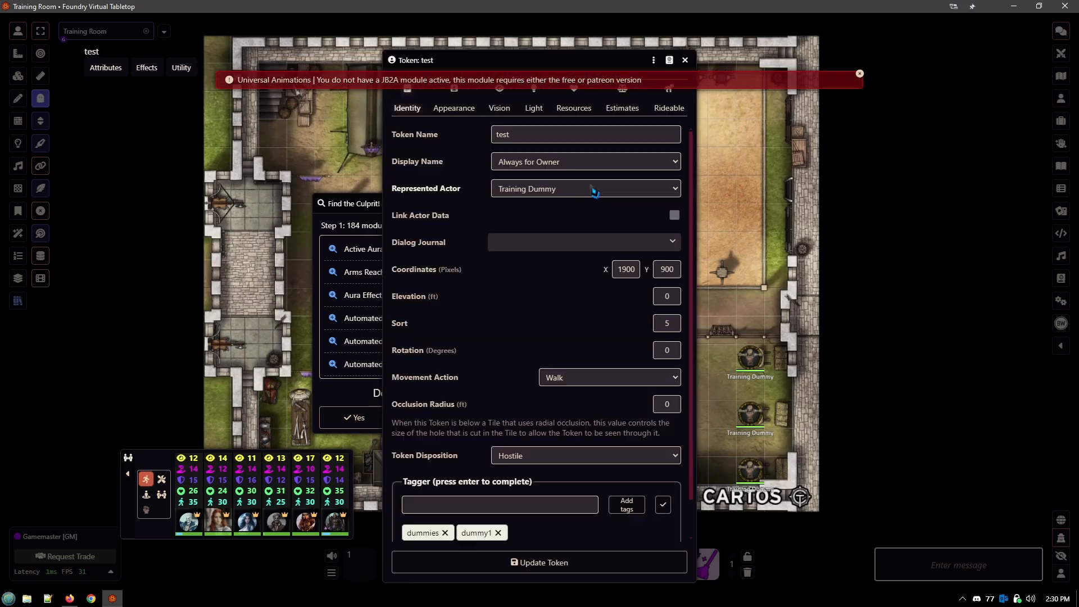
{"action": "left_click", "coordinate": [531, 135]}
{"action": "type", "text": "1"}
{"action": "left_click", "coordinate": [619, 562]}
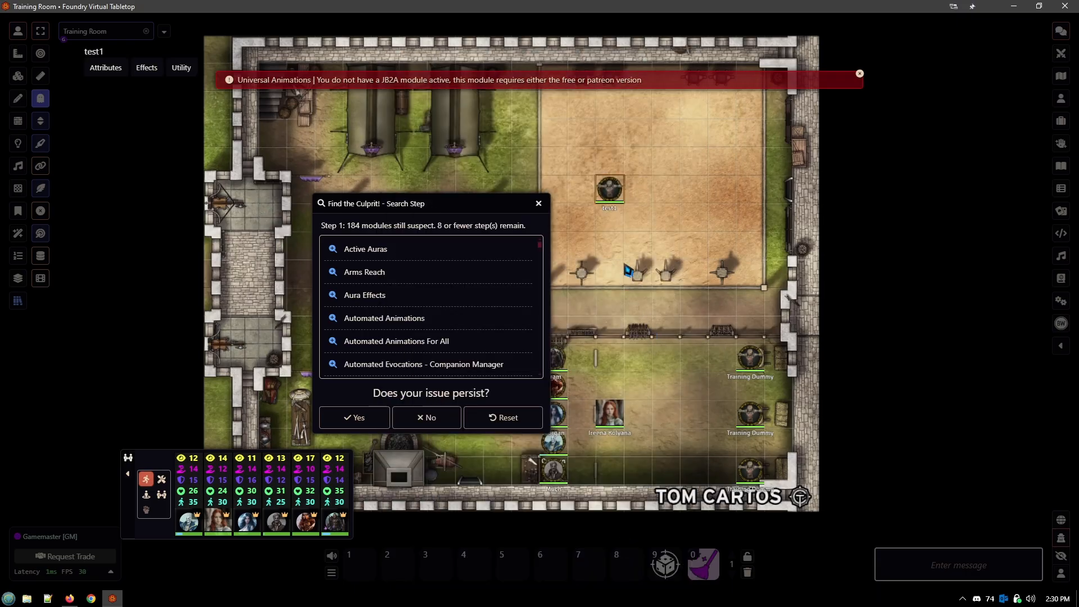
{"action": "scroll", "coordinate": [627, 259], "scroll_direction": "up", "scroll_amount": 4}
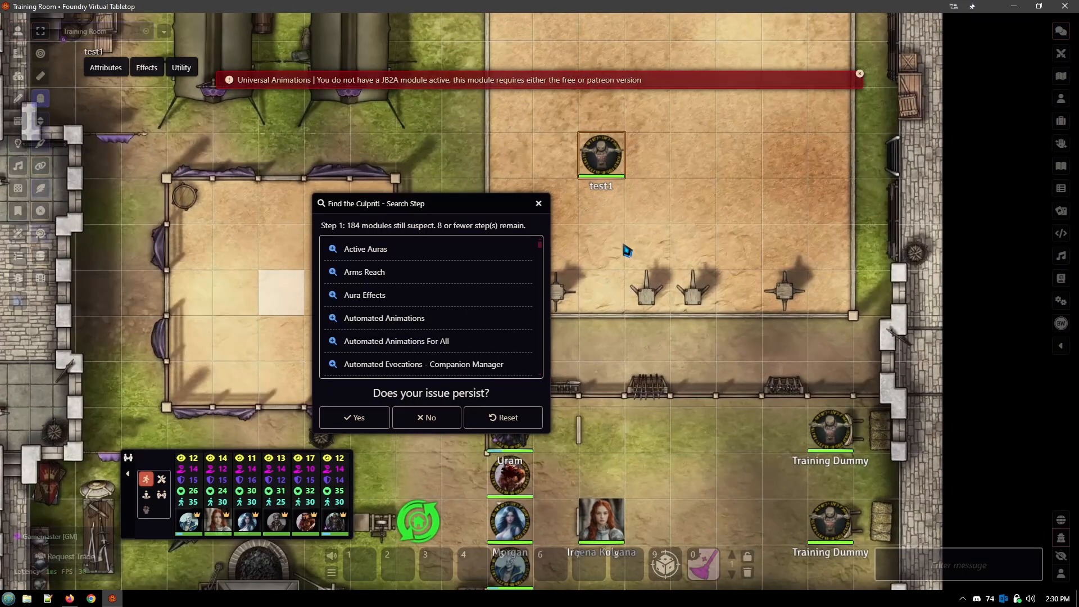
{"action": "left_click", "coordinate": [425, 417]}
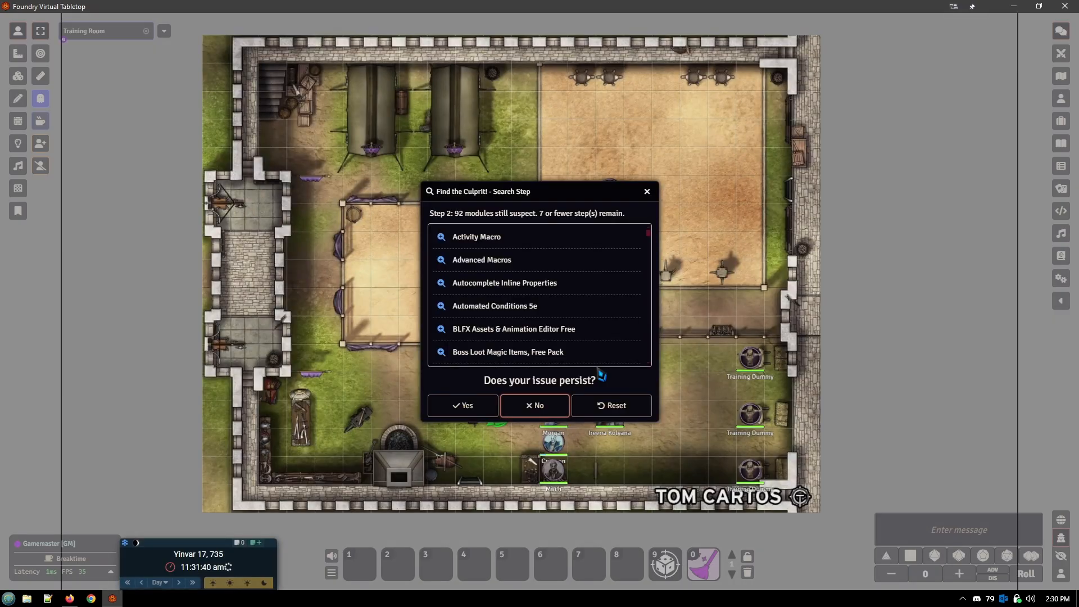
At search step 2, rename the "test1" token "test", update it, and answer No to whether the issue persists.
{"action": "left_click_drag", "start_coordinate": [572, 195], "coordinate": [493, 200]}
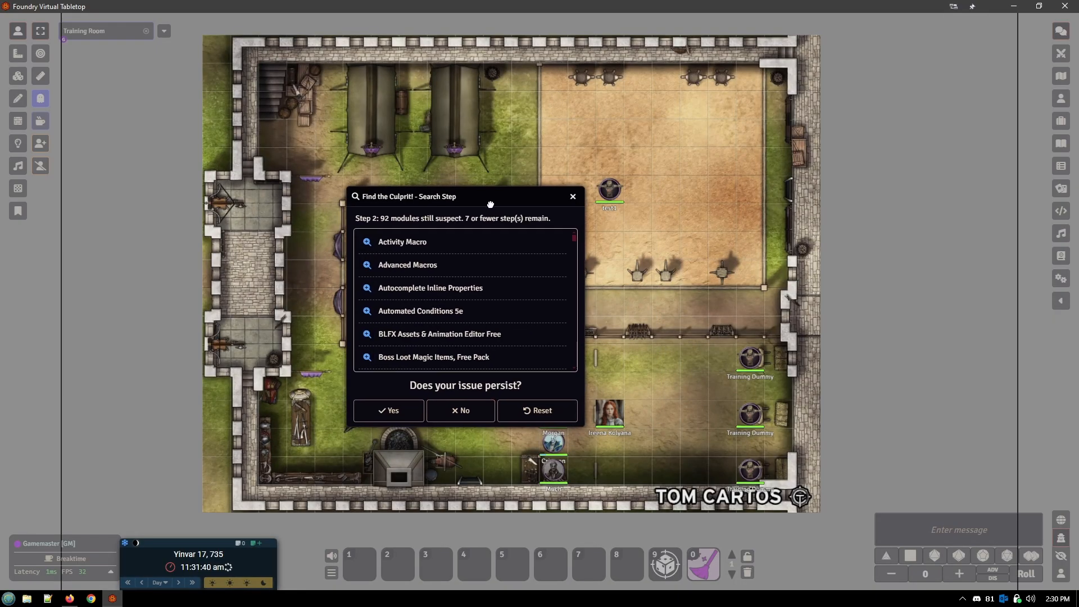
{"action": "right_click", "coordinate": [608, 194]}
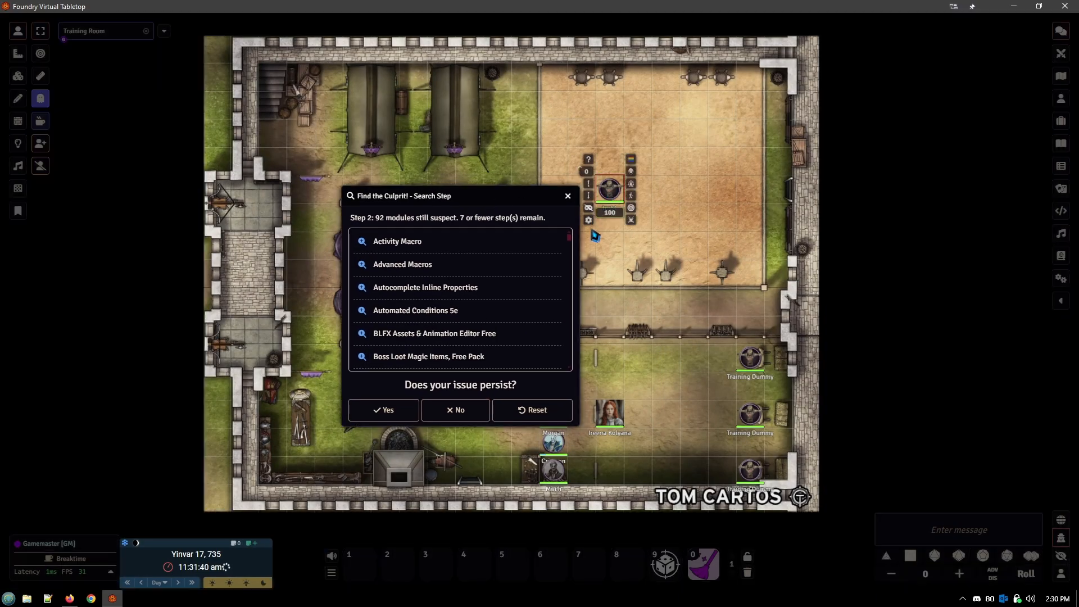
{"action": "left_click", "coordinate": [589, 219]}
{"action": "left_click", "coordinate": [533, 153]}
{"action": "key", "text": "BackSpace"}
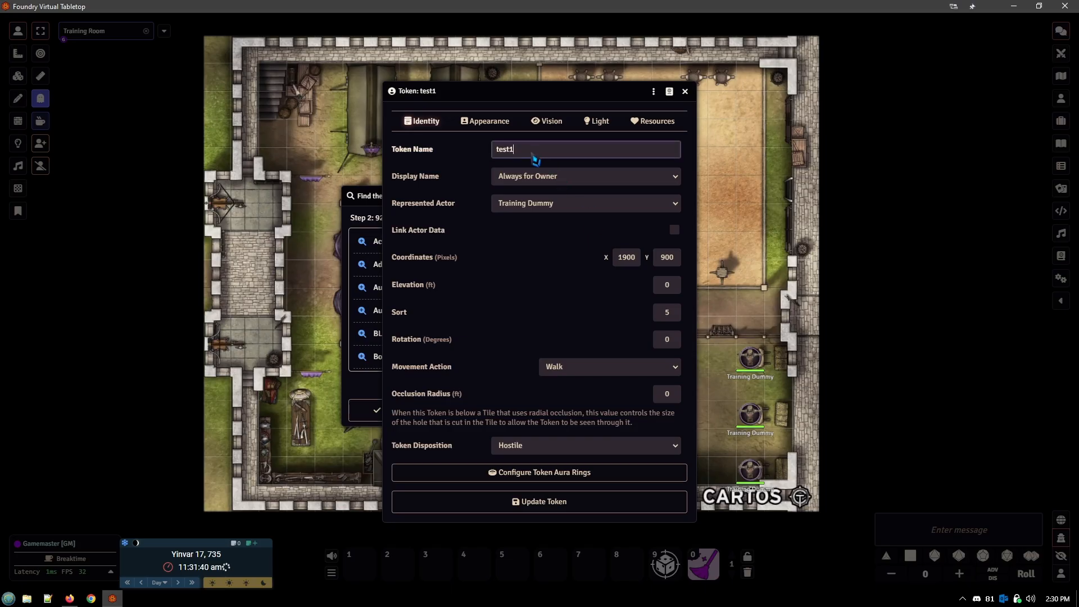
{"action": "left_click", "coordinate": [596, 502]}
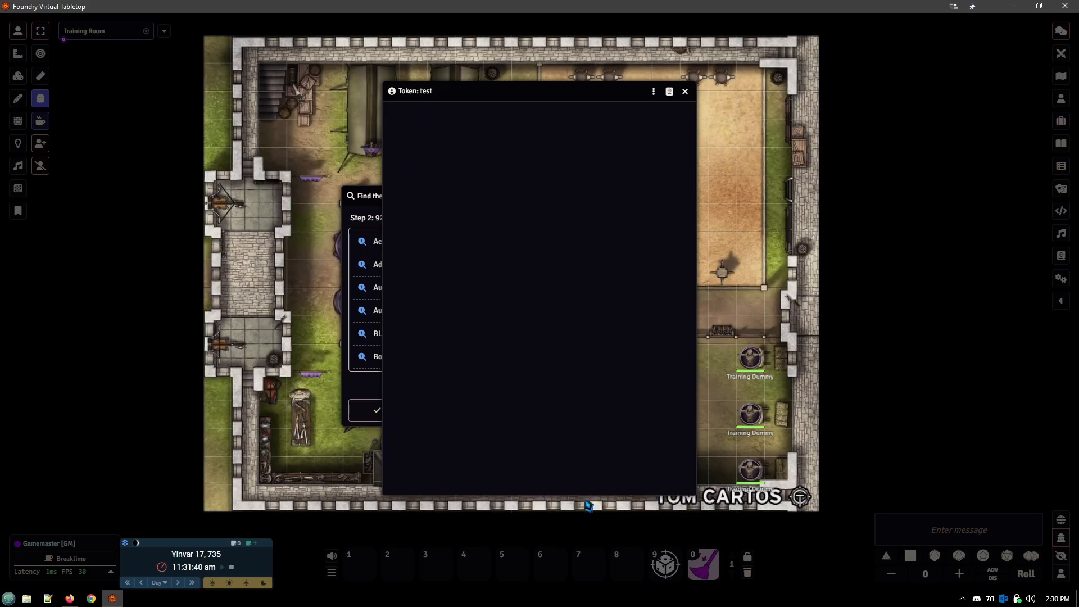
{"action": "scroll", "coordinate": [634, 265], "scroll_direction": "up", "scroll_amount": 1}
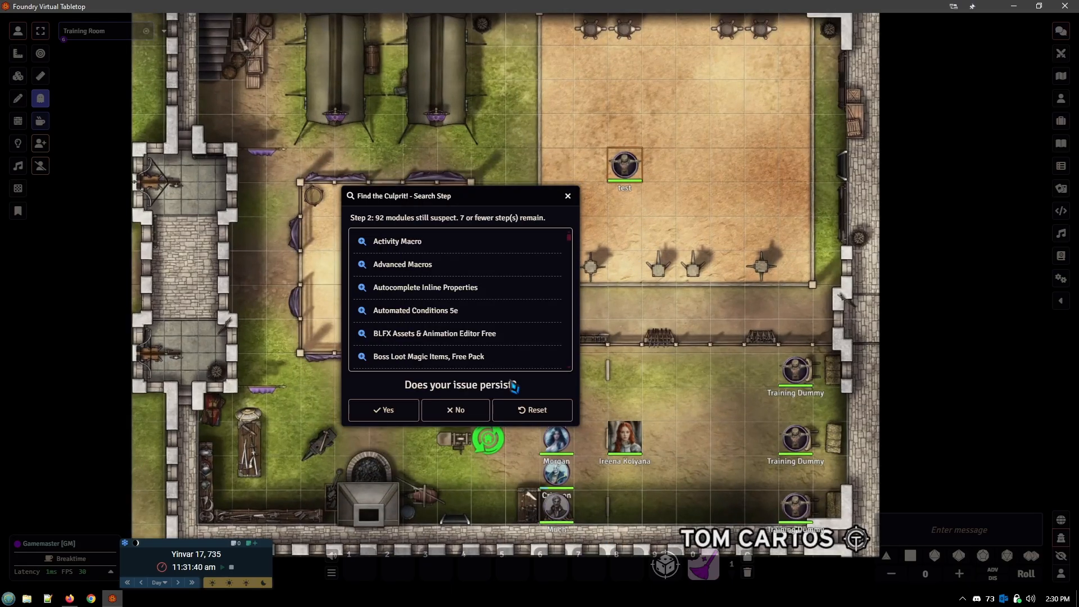
{"action": "left_click", "coordinate": [464, 411]}
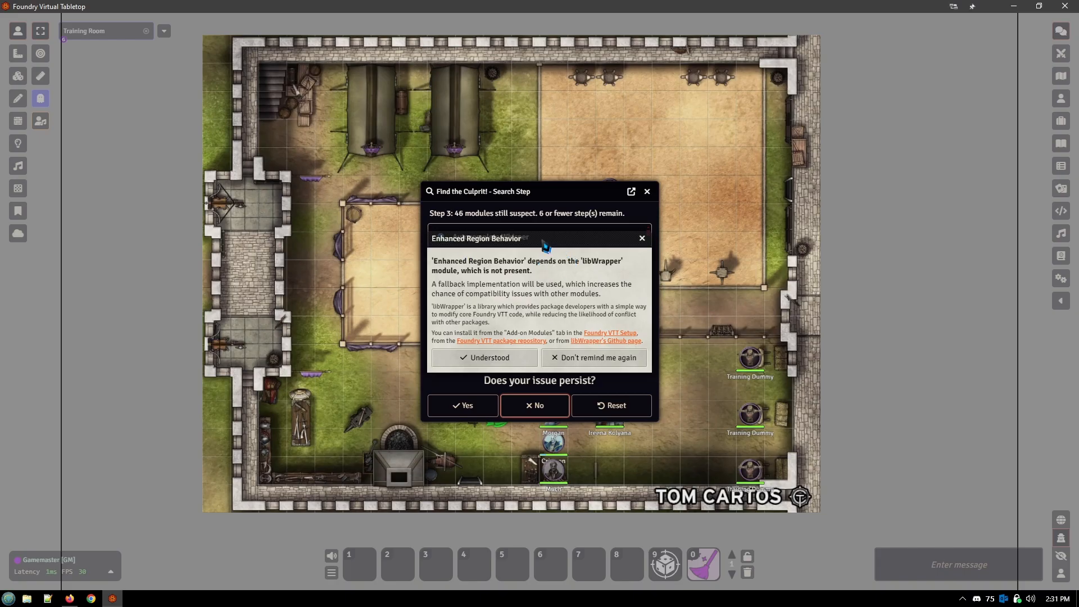
Acknowledge the Enhanced Region Behavior libWrapper warning and shift the search step 3 window clear of the test token.
{"action": "left_click_drag", "start_coordinate": [542, 238], "coordinate": [283, 210]}
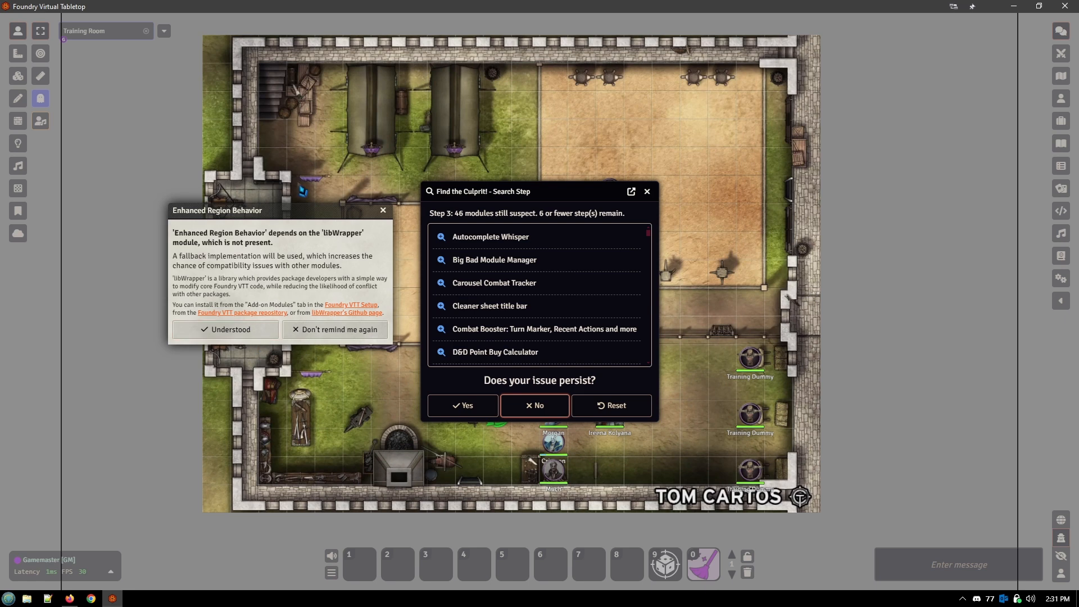
{"action": "left_click", "coordinate": [248, 333]}
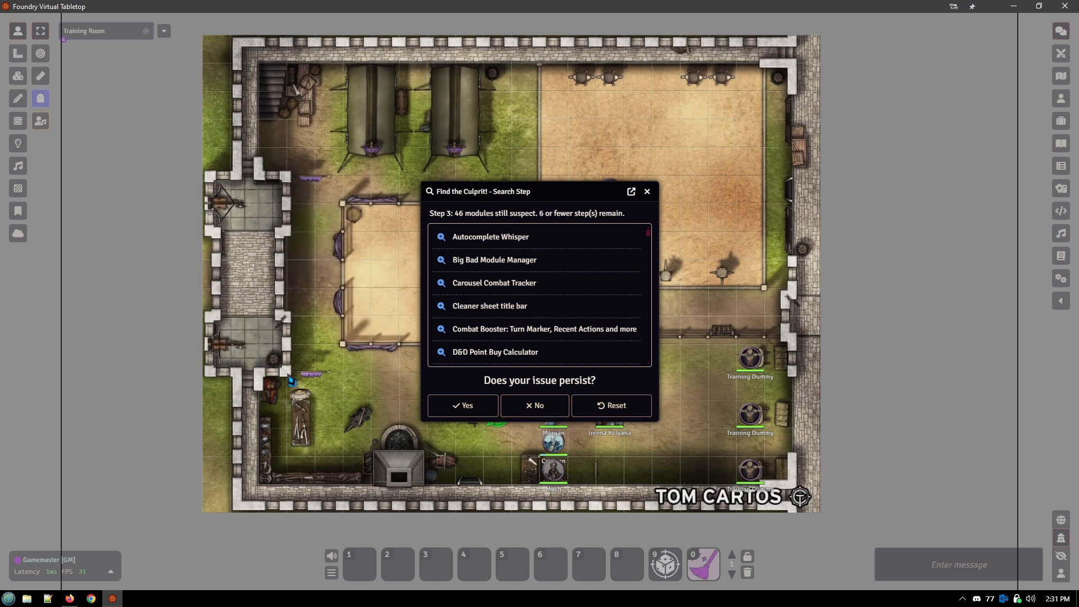
{"action": "left_click_drag", "start_coordinate": [555, 187], "coordinate": [430, 191]}
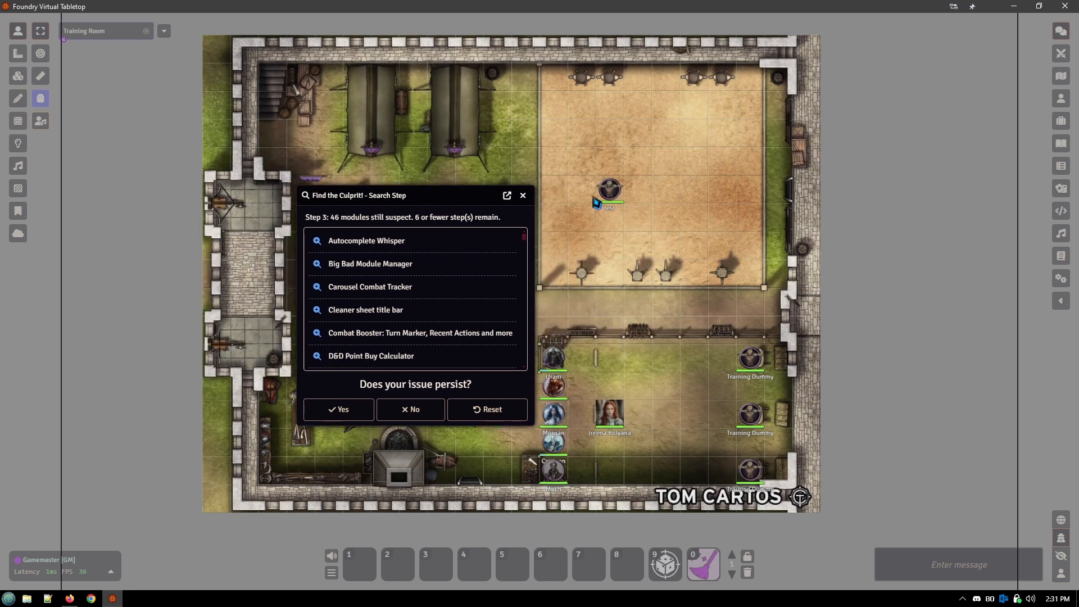
At search step 3, rename the "test" token "test1", update it, and answer No to whether the issue persists.
{"action": "right_click", "coordinate": [599, 194]}
{"action": "left_click", "coordinate": [588, 208]}
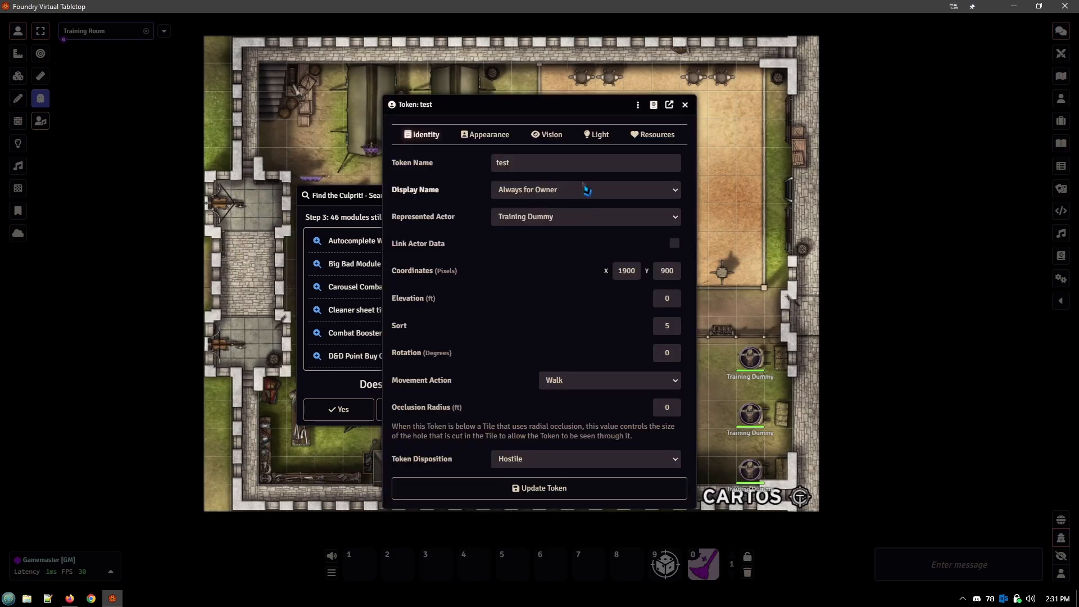
{"action": "left_click", "coordinate": [543, 162]}
{"action": "type", "text": "1"}
{"action": "left_click", "coordinate": [549, 487]}
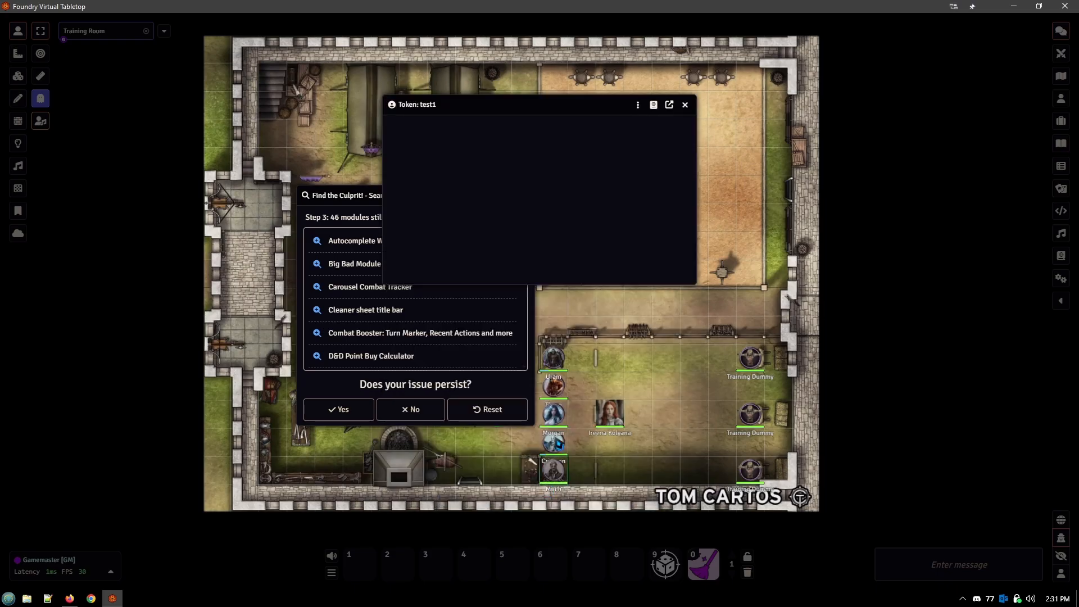
{"action": "left_click", "coordinate": [411, 409]}
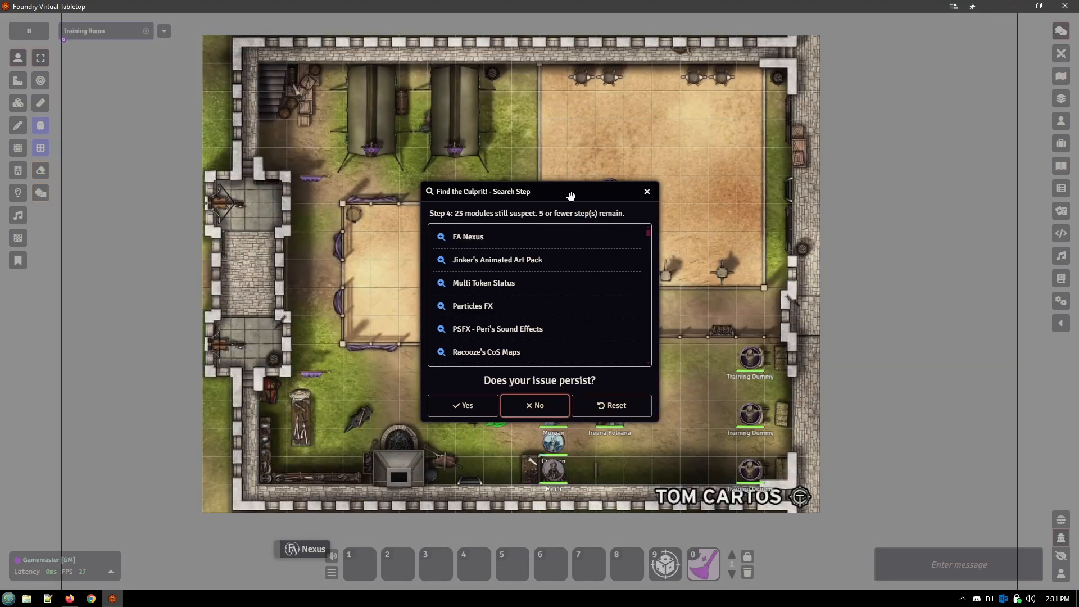
At search step 4, try to rename the "test1" token "test", check its nameplate, and answer Yes to whether the issue persists.
{"action": "left_click_drag", "start_coordinate": [571, 196], "coordinate": [450, 146]}
{"action": "right_click", "coordinate": [624, 211]}
{"action": "left_click", "coordinate": [594, 214]}
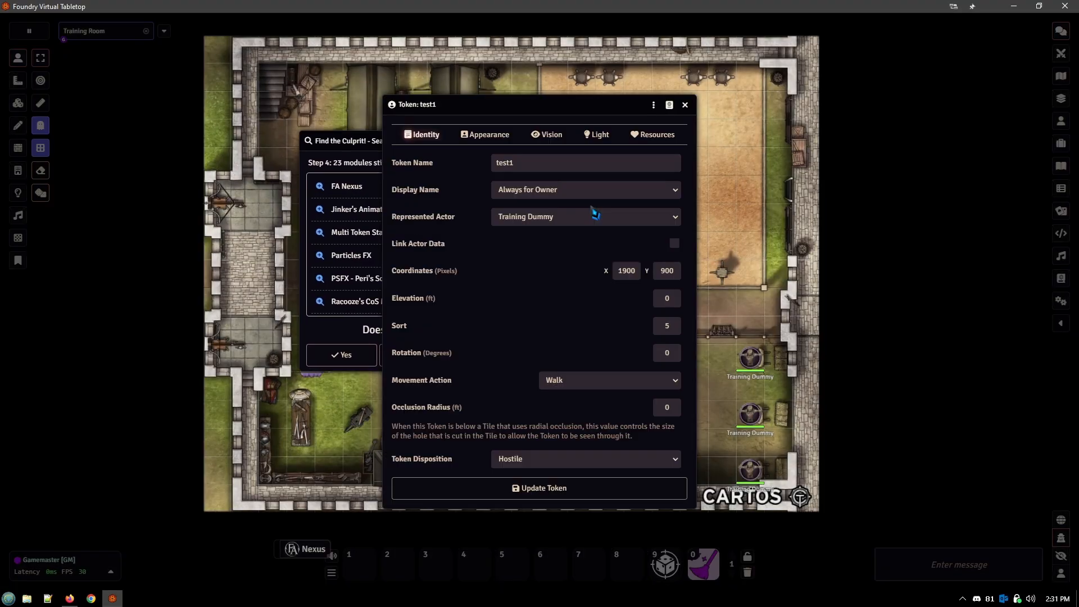
{"action": "left_click", "coordinate": [566, 169]}
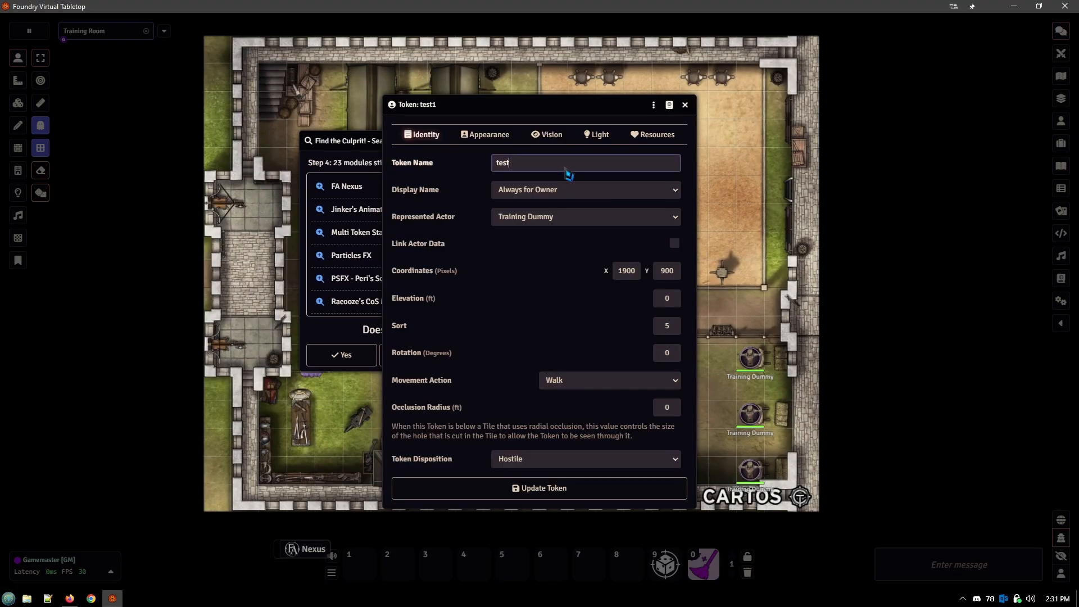
{"action": "left_click", "coordinate": [565, 489]}
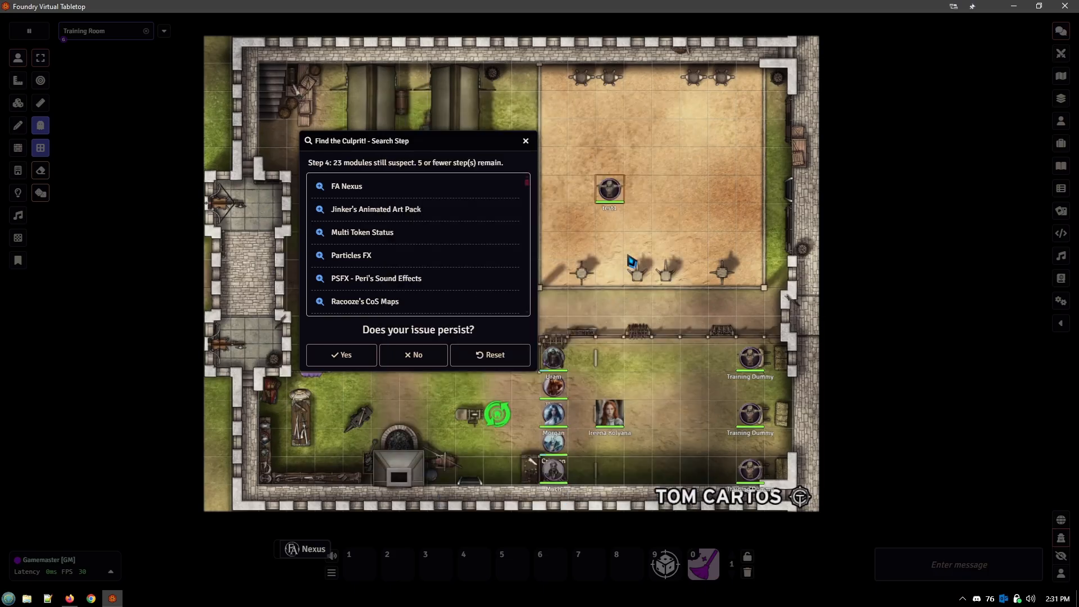
{"action": "scroll", "coordinate": [632, 262], "scroll_direction": "up", "scroll_amount": 2}
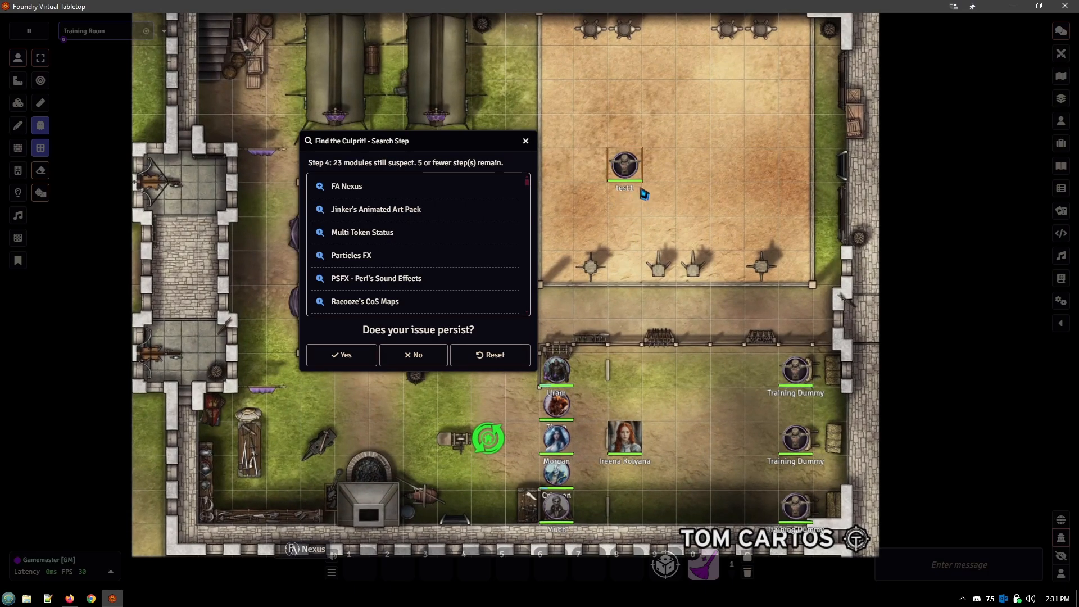
{"action": "left_click", "coordinate": [325, 362]}
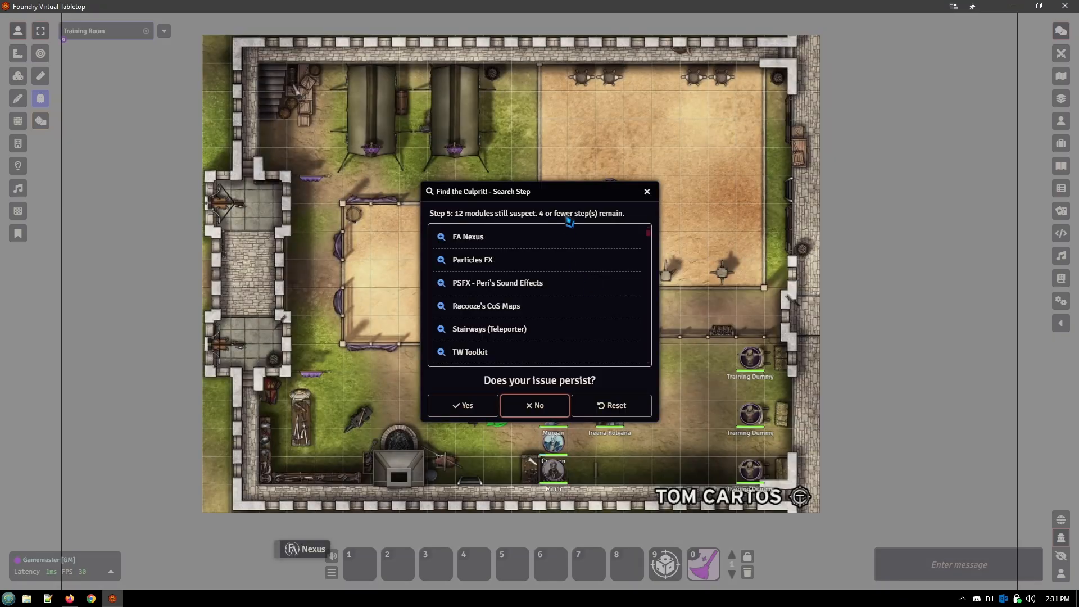
At search step 5, rename the "test1" token "test", update it, and answer No to whether the issue persists.
{"action": "left_click_drag", "start_coordinate": [542, 193], "coordinate": [397, 155]}
{"action": "right_click", "coordinate": [611, 197]}
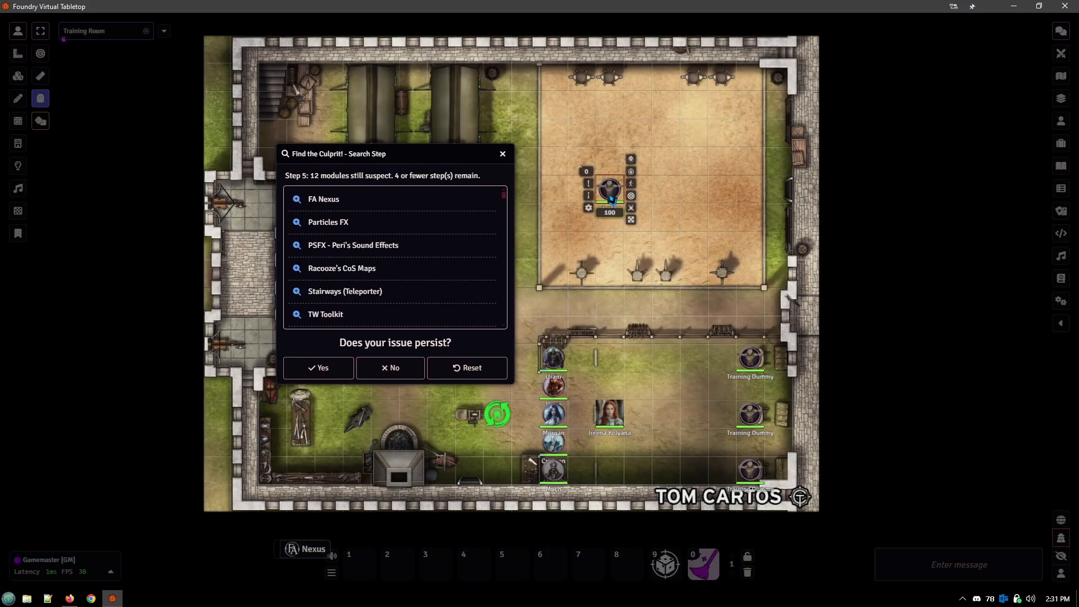
{"action": "left_click", "coordinate": [588, 208]}
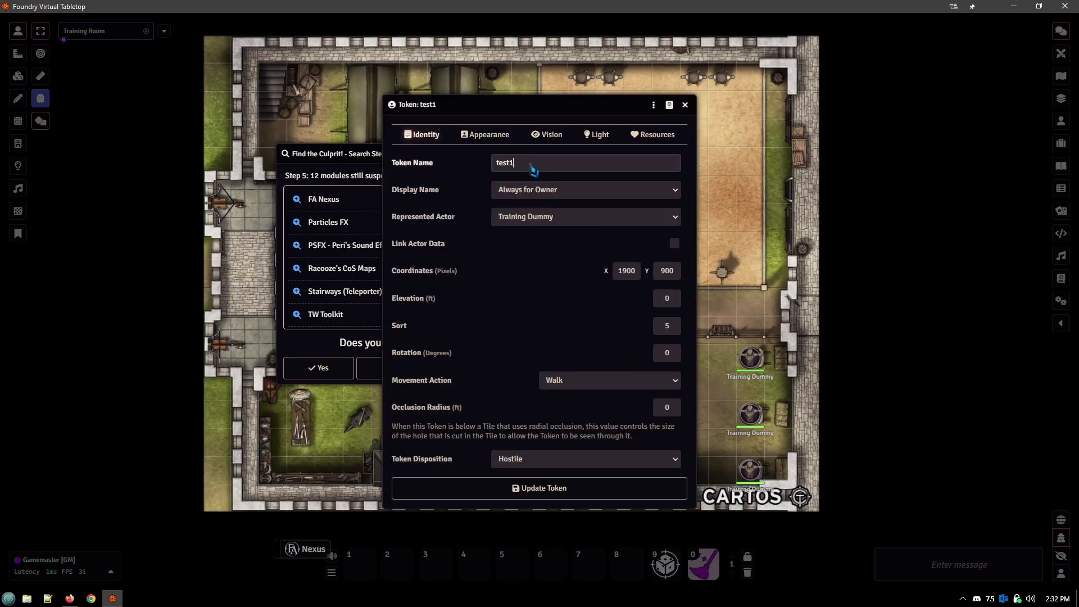
{"action": "left_click", "coordinate": [558, 489]}
{"action": "scroll", "coordinate": [634, 207], "scroll_direction": "up", "scroll_amount": 3}
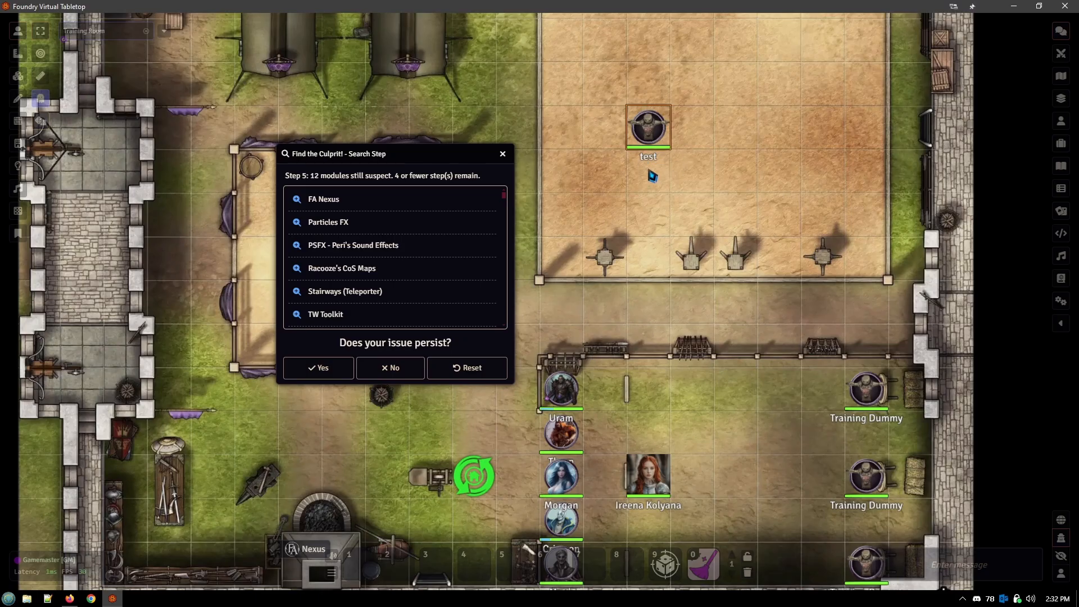
{"action": "left_click", "coordinate": [405, 372]}
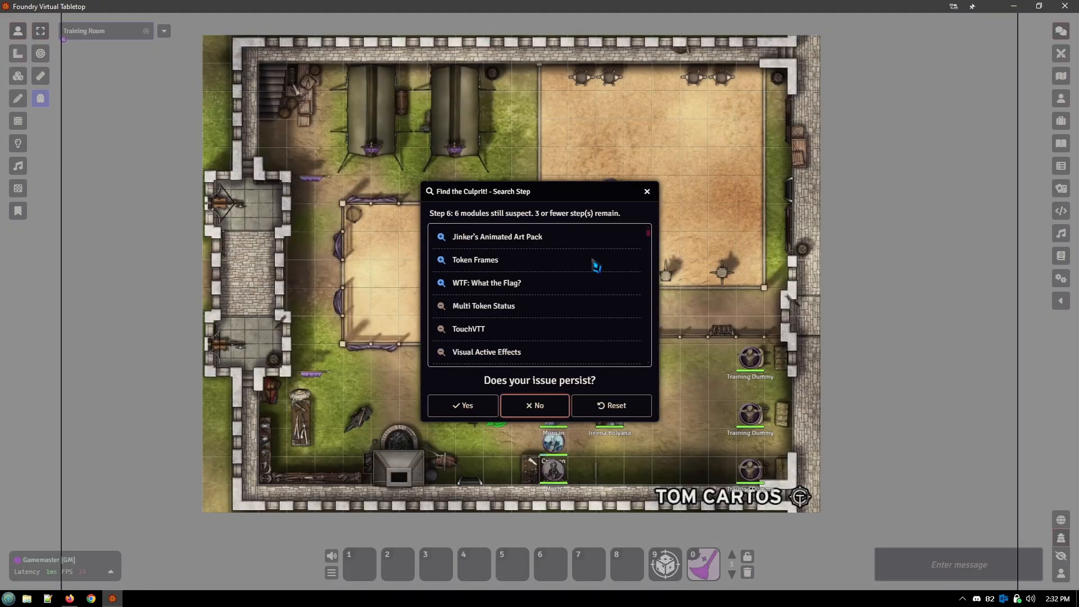
At search step 6, rename the "test" token "test1", update it, and answer No to whether the issue persists.
{"action": "left_click_drag", "start_coordinate": [547, 192], "coordinate": [430, 166]}
{"action": "right_click", "coordinate": [610, 194]}
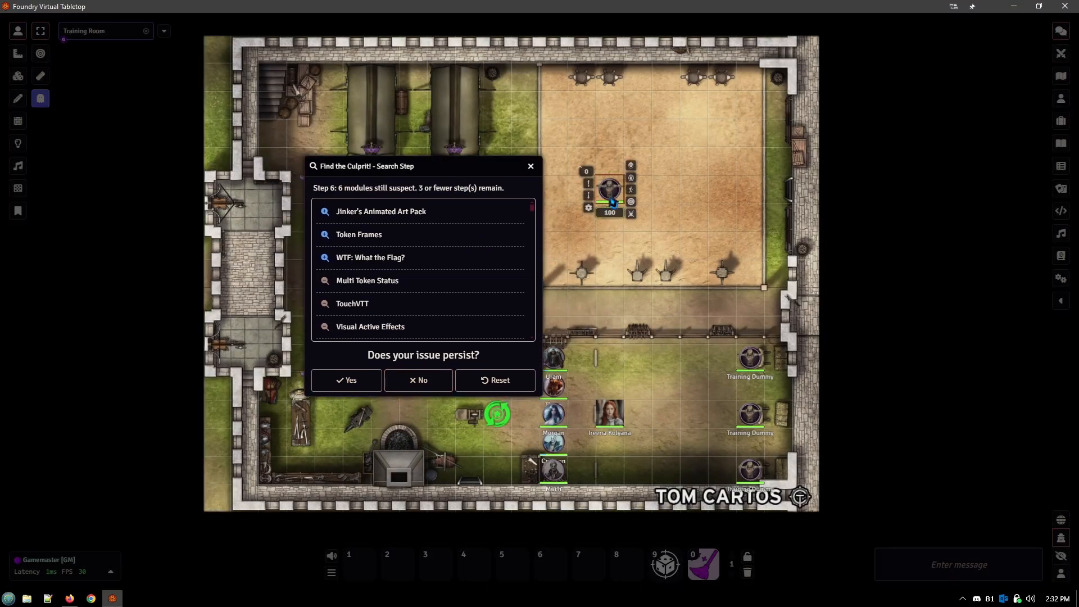
{"action": "left_click", "coordinate": [588, 208]}
{"action": "left_click", "coordinate": [530, 166]}
{"action": "type", "text": "1"}
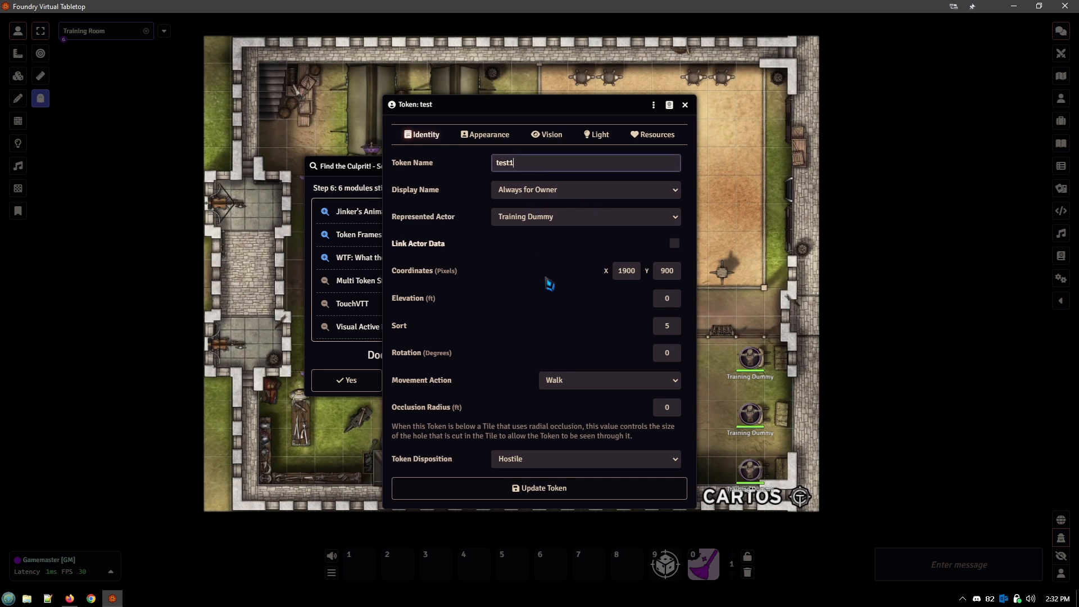
{"action": "left_click", "coordinate": [562, 488]}
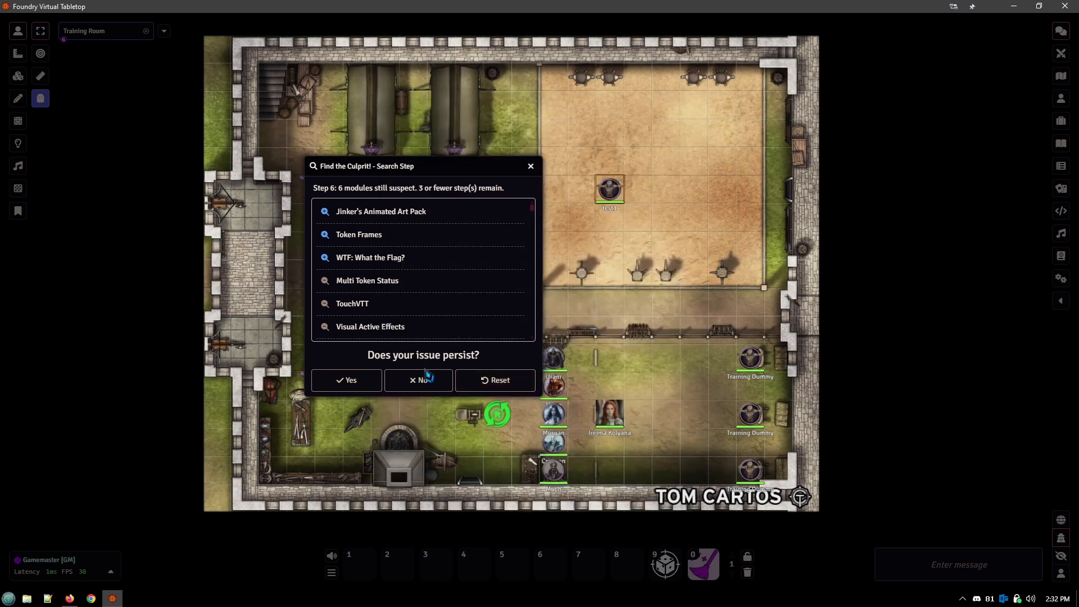
{"action": "left_click", "coordinate": [420, 392]}
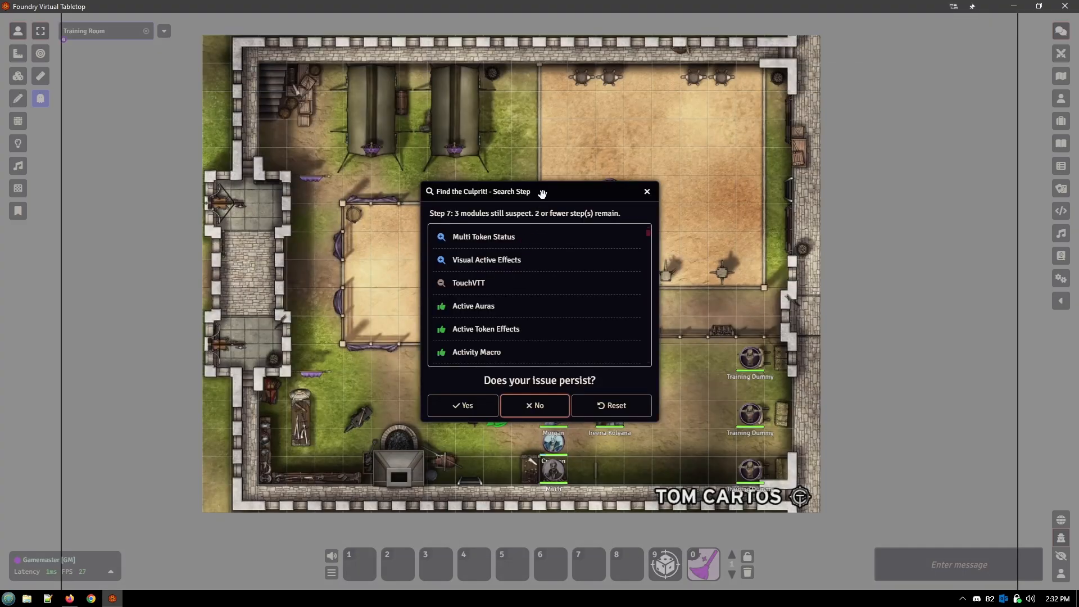
At search step 7, try to rename the "test1" token, check its nameplate, and answer Yes to whether the issue persists.
{"action": "left_click_drag", "start_coordinate": [542, 193], "coordinate": [444, 132]}
{"action": "right_click", "coordinate": [609, 197]}
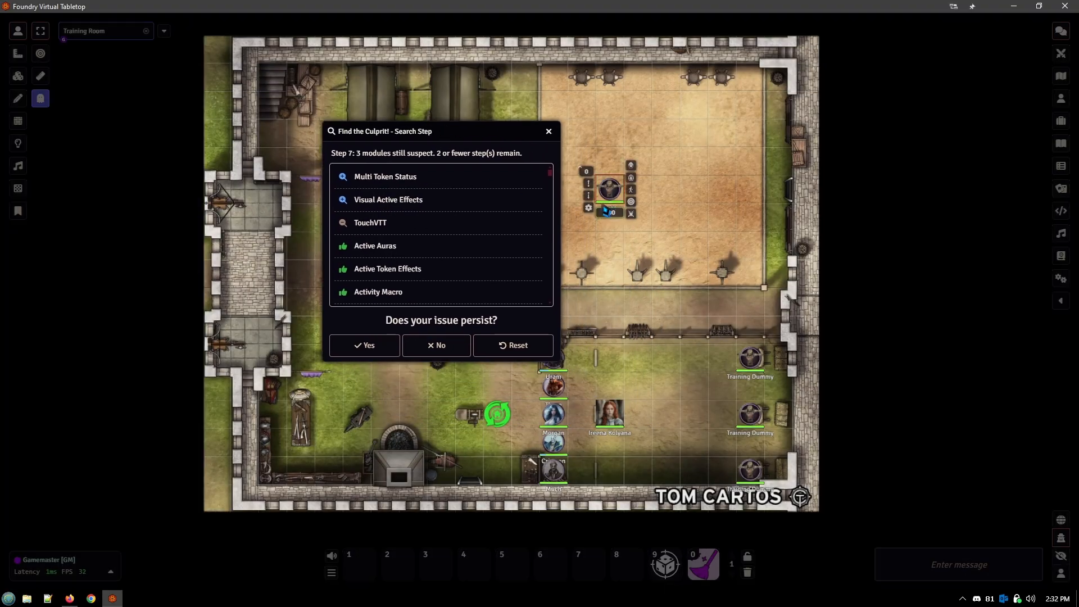
{"action": "left_click", "coordinate": [589, 208]}
{"action": "left_click", "coordinate": [537, 164]}
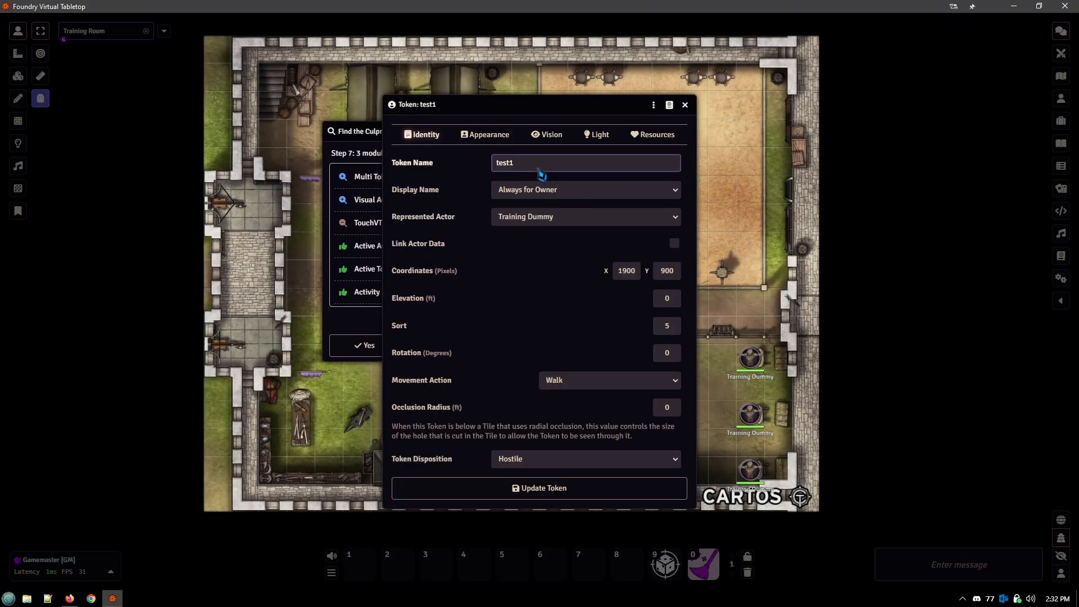
{"action": "left_click", "coordinate": [546, 488]}
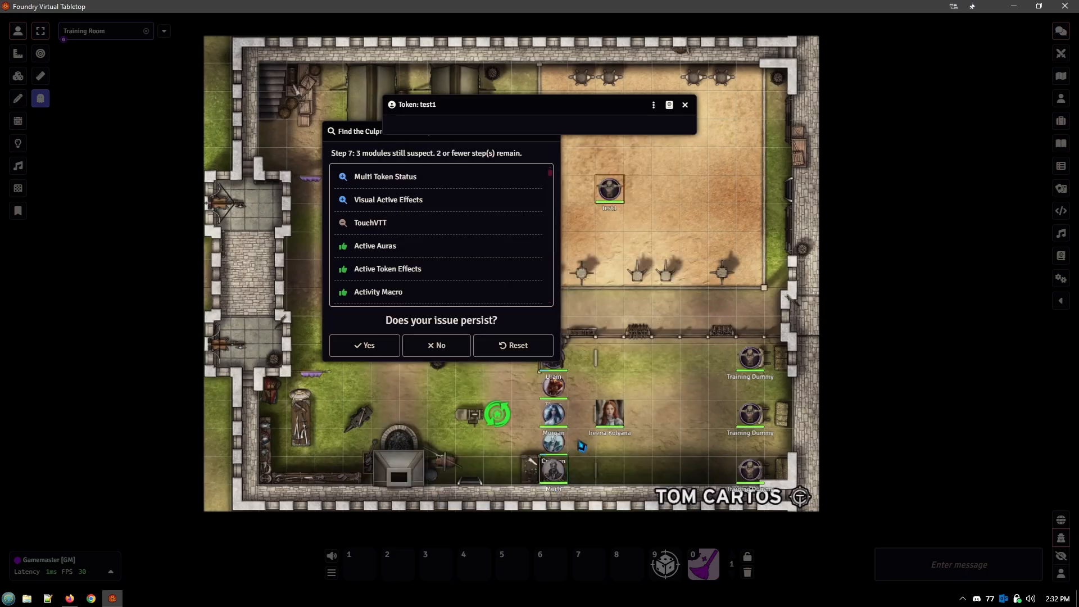
{"action": "scroll", "coordinate": [638, 242], "scroll_direction": "up", "scroll_amount": 2}
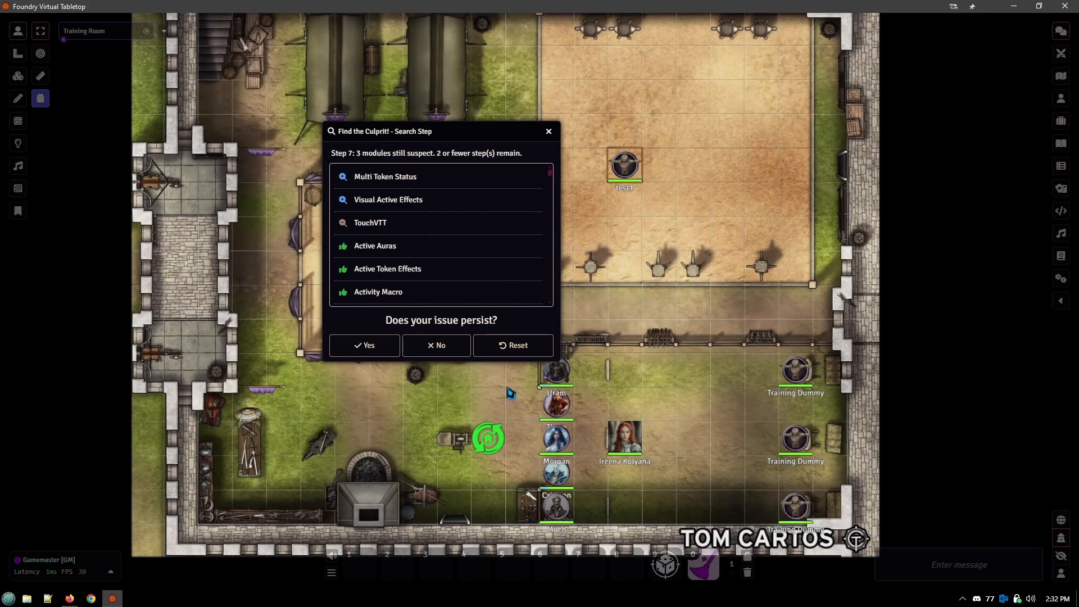
{"action": "left_click", "coordinate": [364, 346]}
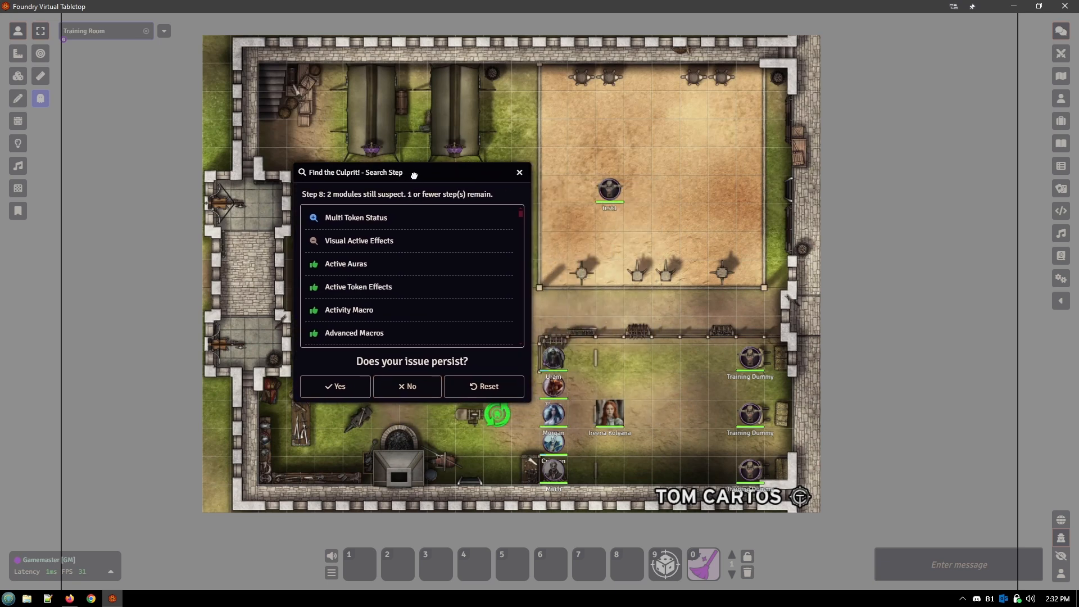
At search step 8, try to rename the "test1" token once more and answer Yes to whether the issue persists.
{"action": "double_click", "coordinate": [610, 190]}
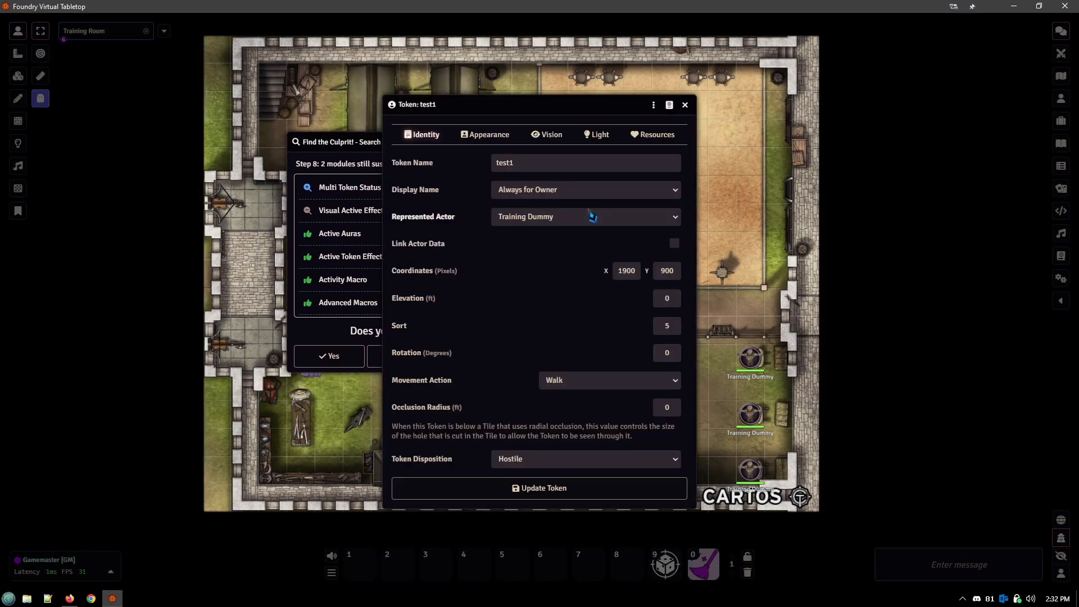
{"action": "left_click", "coordinate": [535, 163]}
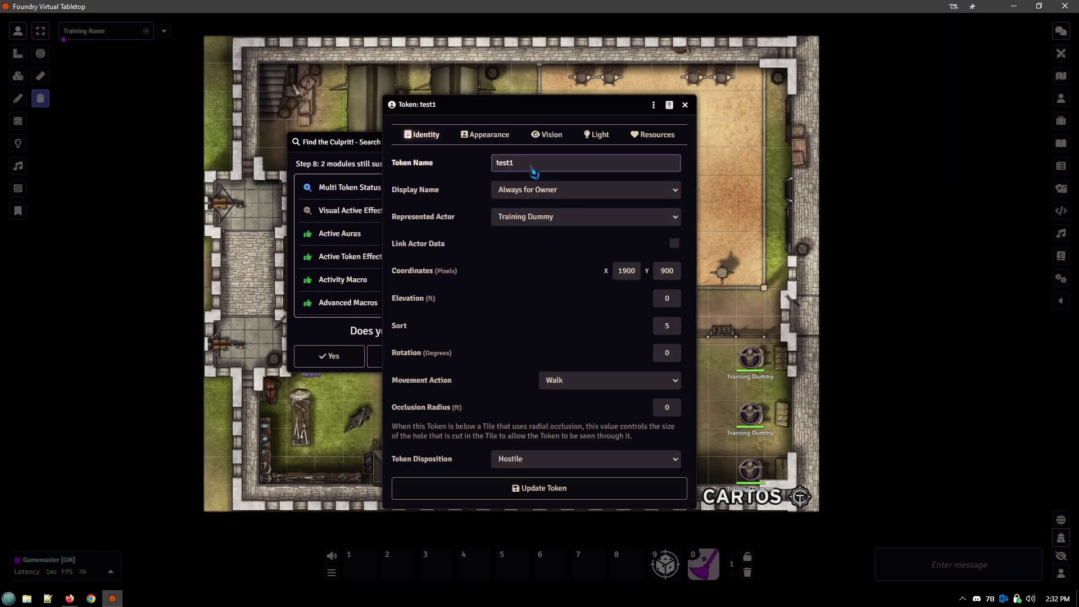
{"action": "left_click", "coordinate": [560, 489]}
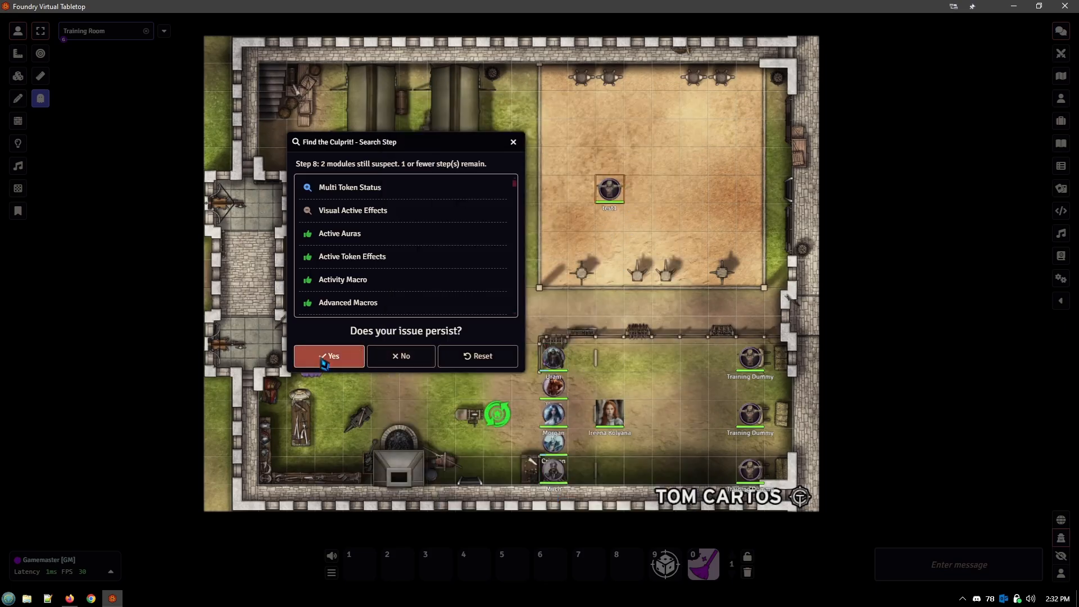
{"action": "left_click", "coordinate": [345, 364]}
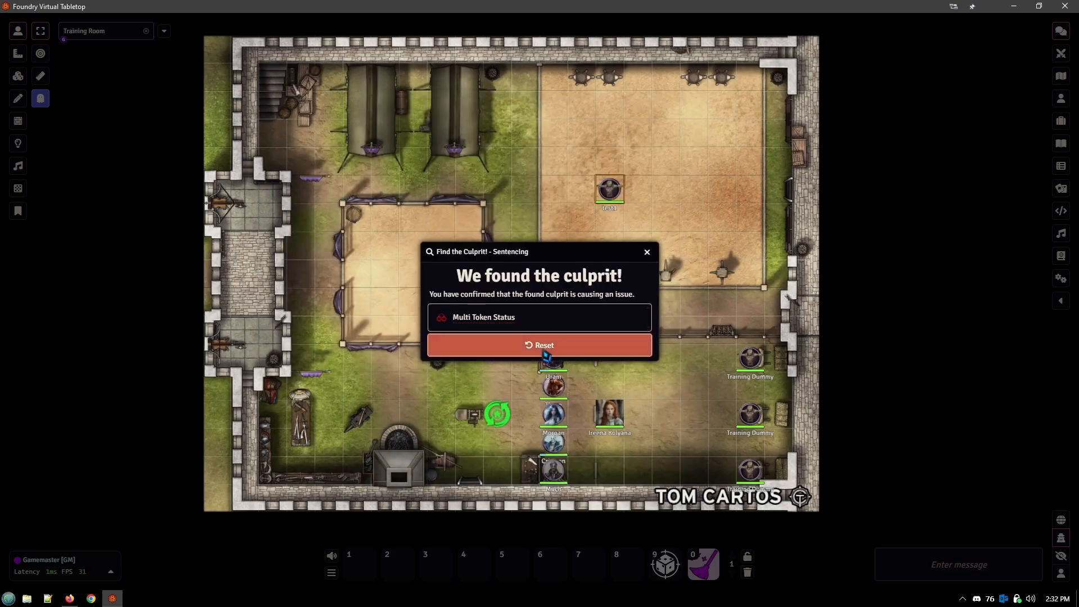
Reset the finished culprit search and filter the installed modules by "mult" to locate Multi Token Status.
{"action": "left_click_drag", "start_coordinate": [534, 252], "coordinate": [451, 185]}
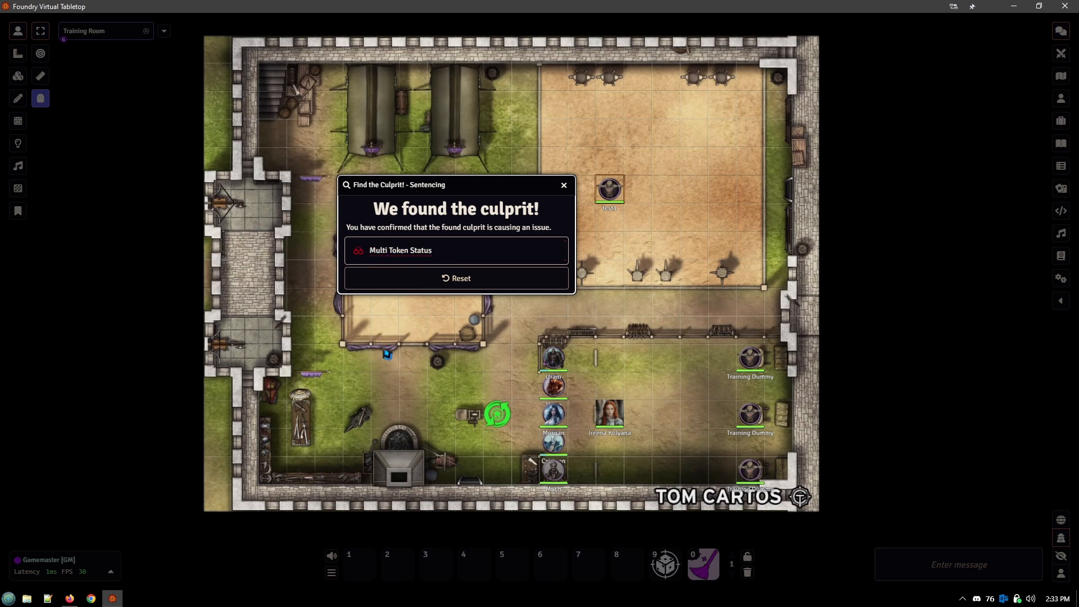
{"action": "left_click", "coordinate": [460, 281]}
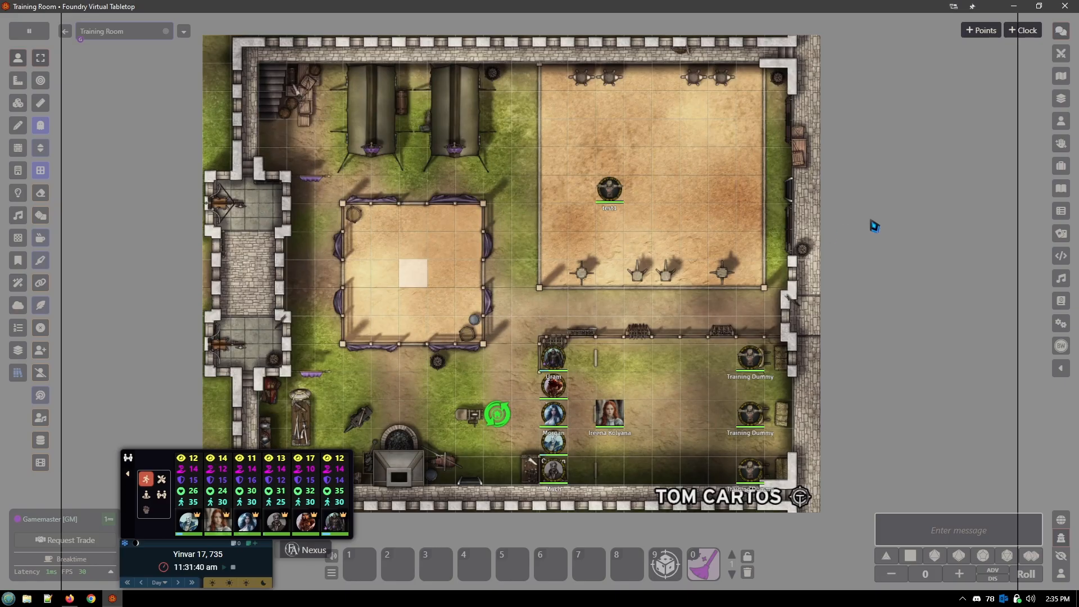
{"action": "left_click", "coordinate": [1061, 323]}
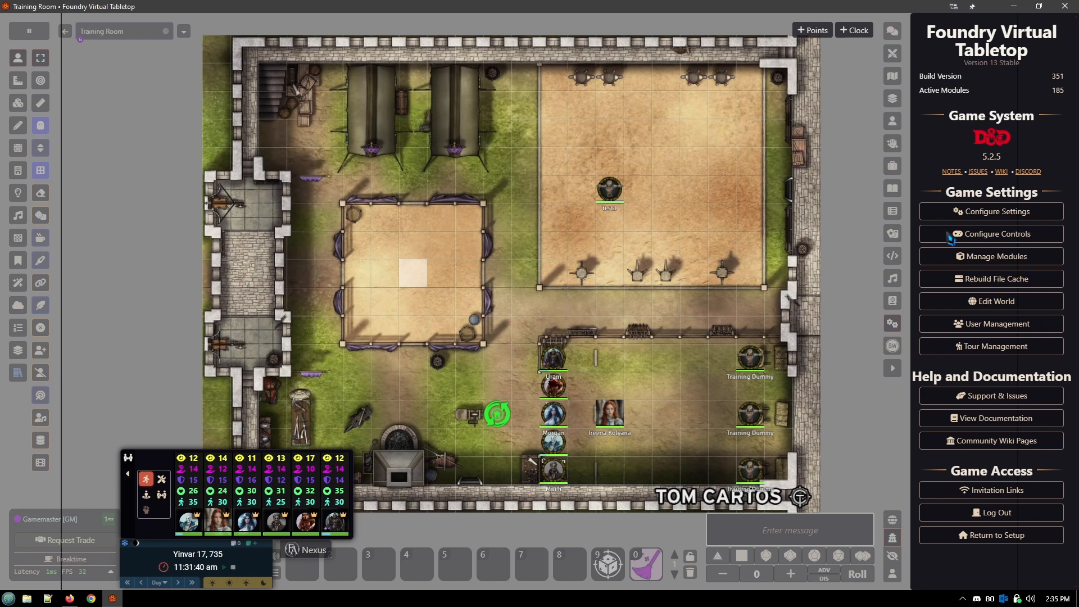
{"action": "left_click", "coordinate": [967, 264]}
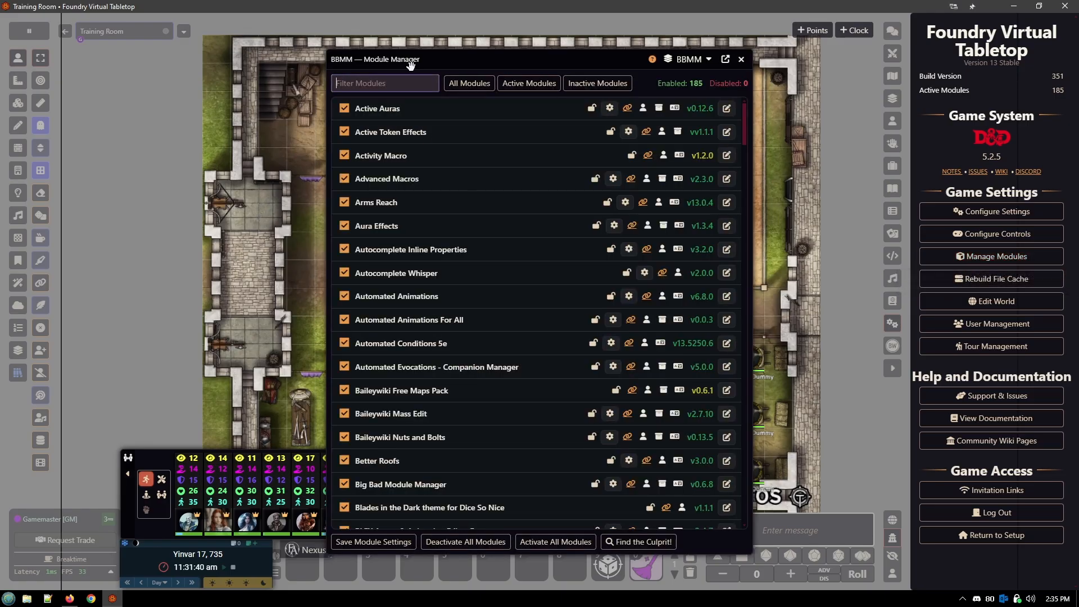
{"action": "type", "text": "mult"}
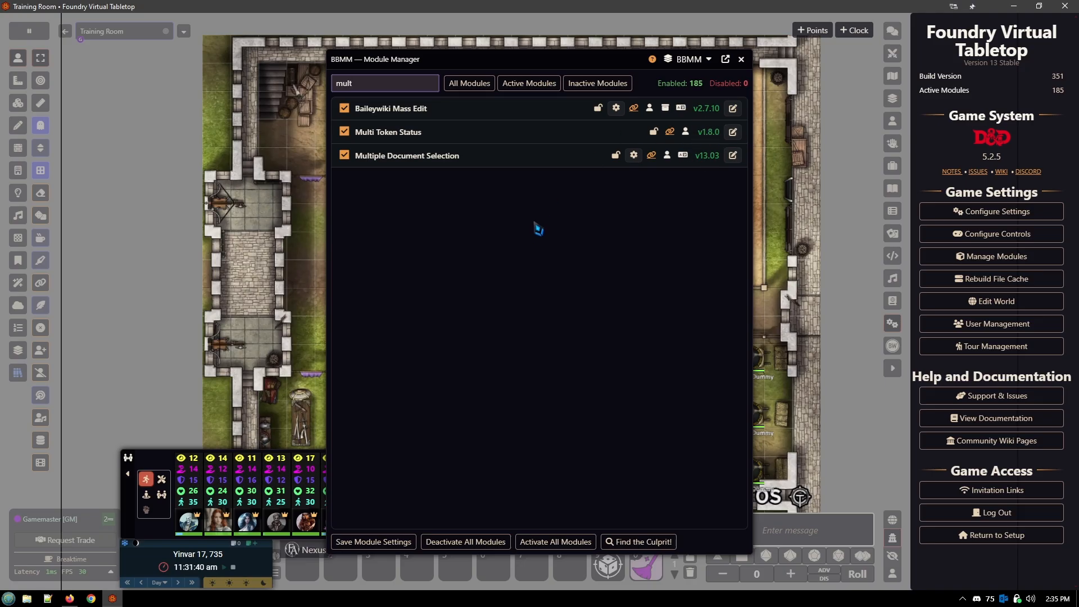
Switch to Firefox and look through the open issues of the monks-active-tiles GitHub repository for existing bug reports.
{"action": "left_click", "coordinate": [69, 599]}
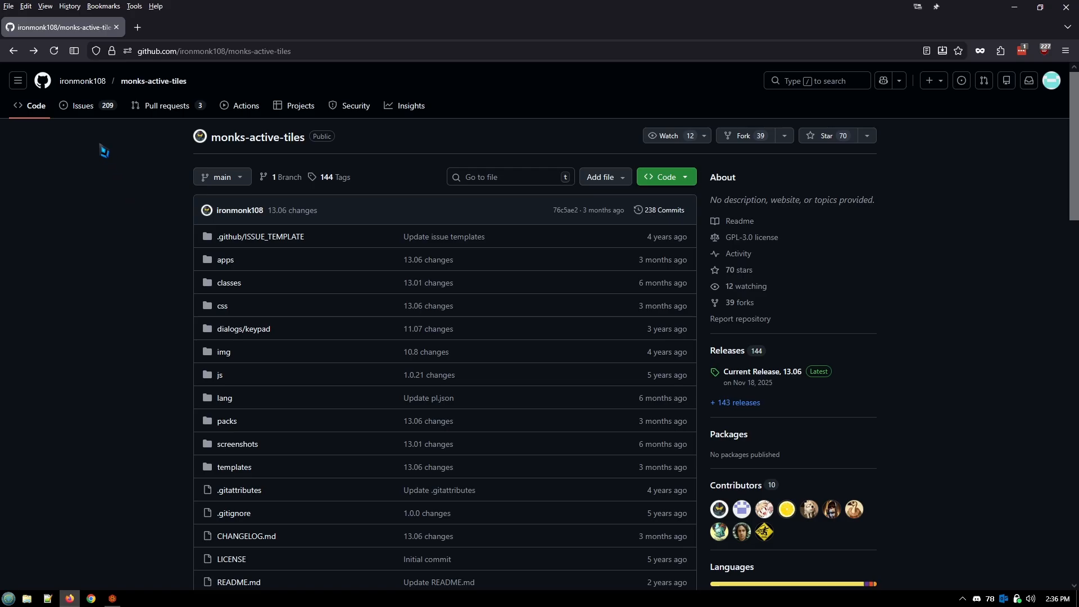
{"action": "left_click", "coordinate": [80, 107]}
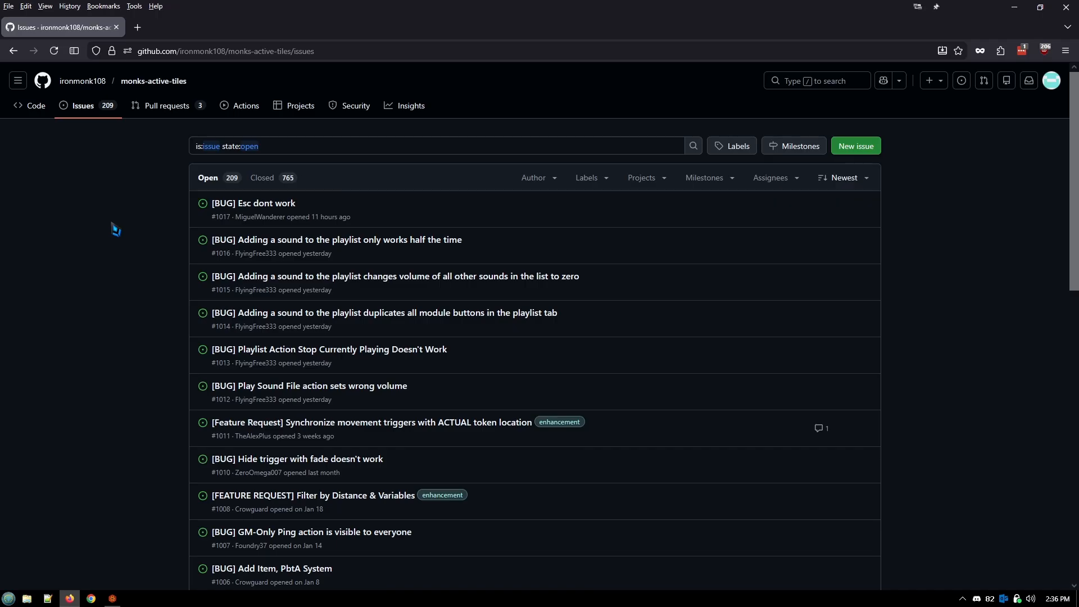
{"action": "scroll", "coordinate": [289, 277], "scroll_direction": "down", "scroll_amount": 10}
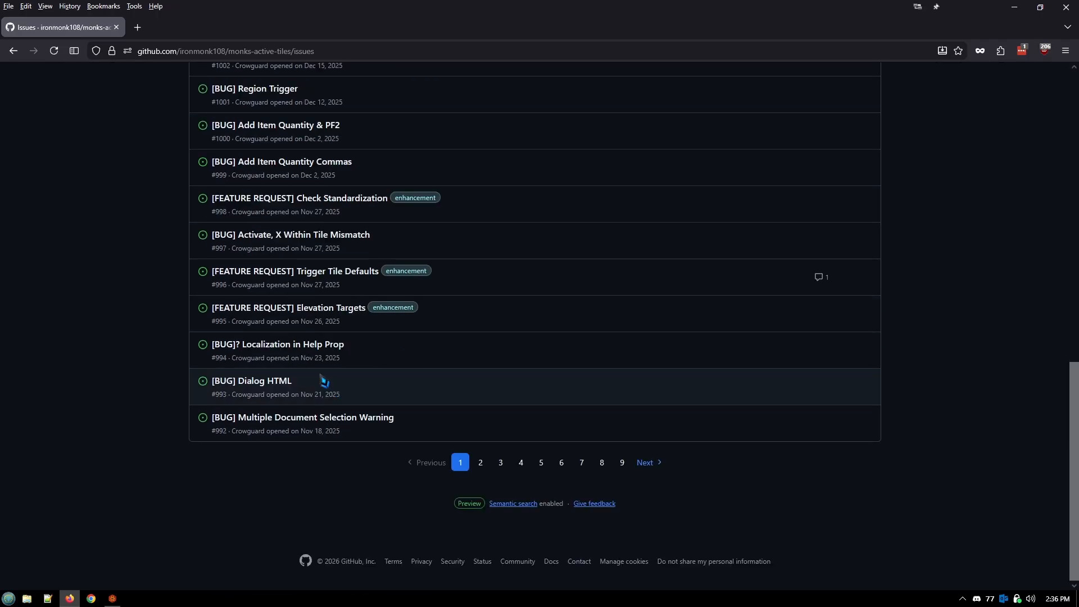
{"action": "scroll", "coordinate": [324, 382], "scroll_direction": "up", "scroll_amount": 10}
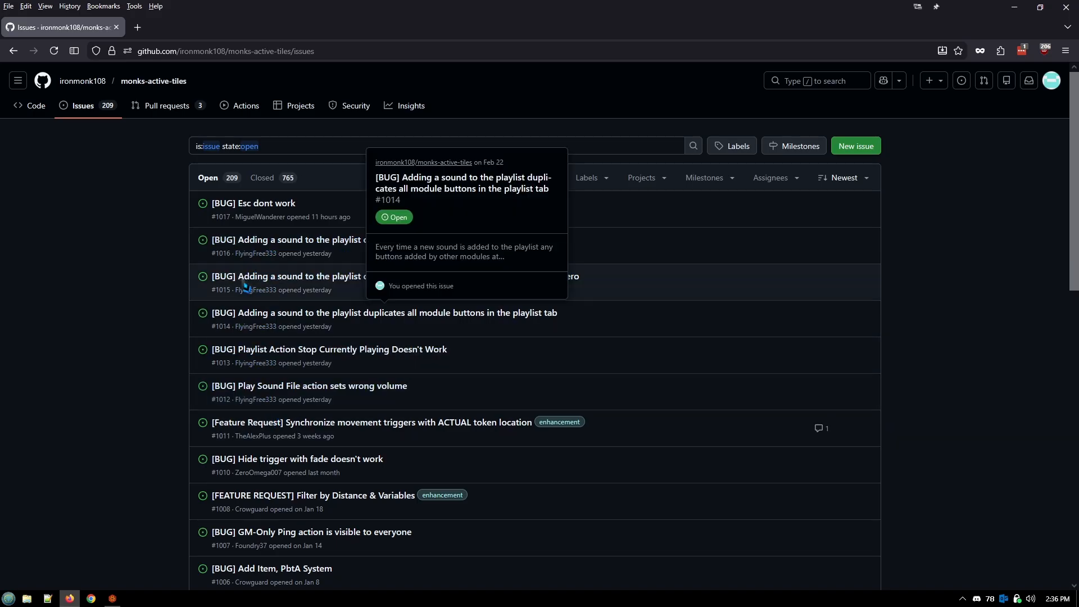
{"action": "mouse_move", "coordinate": [292, 279]}
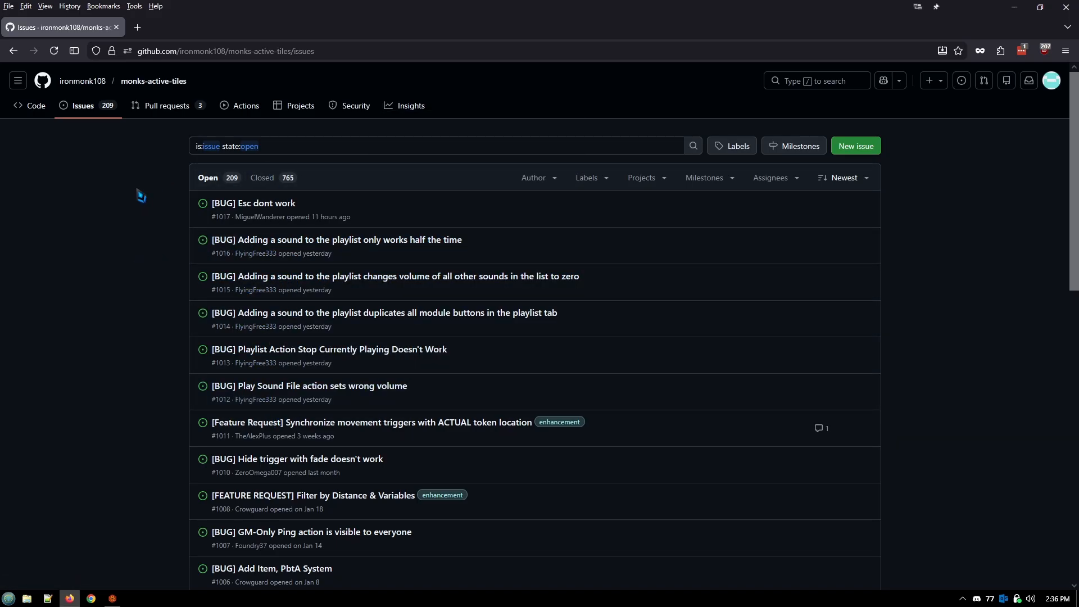
Start a new issue from the Bug report template in the monks-active-tiles repository and read through its sections.
{"action": "left_click", "coordinate": [866, 151]}
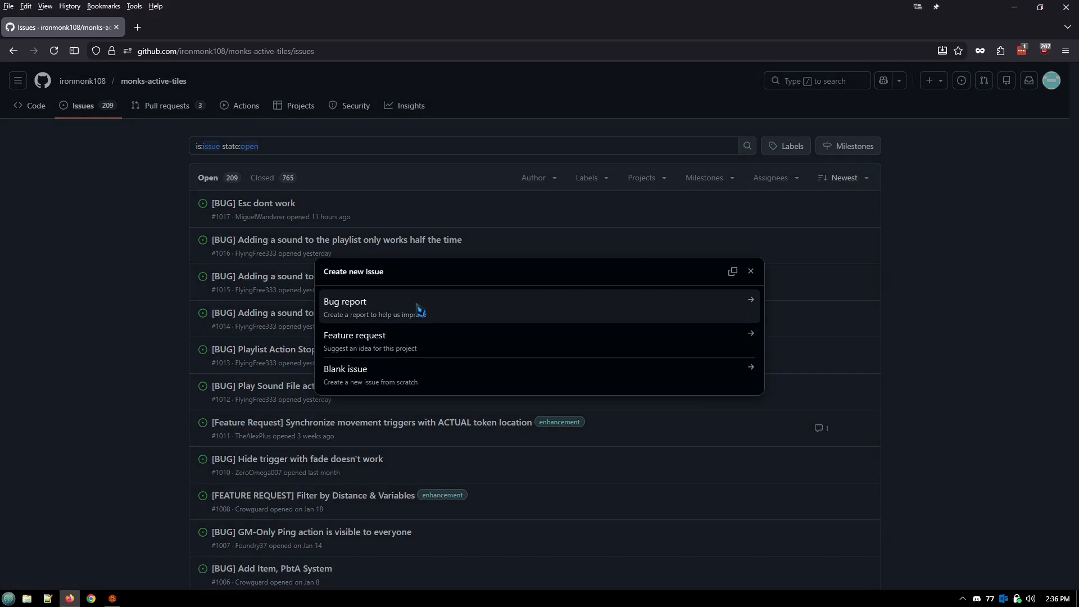
{"action": "left_click", "coordinate": [393, 318]}
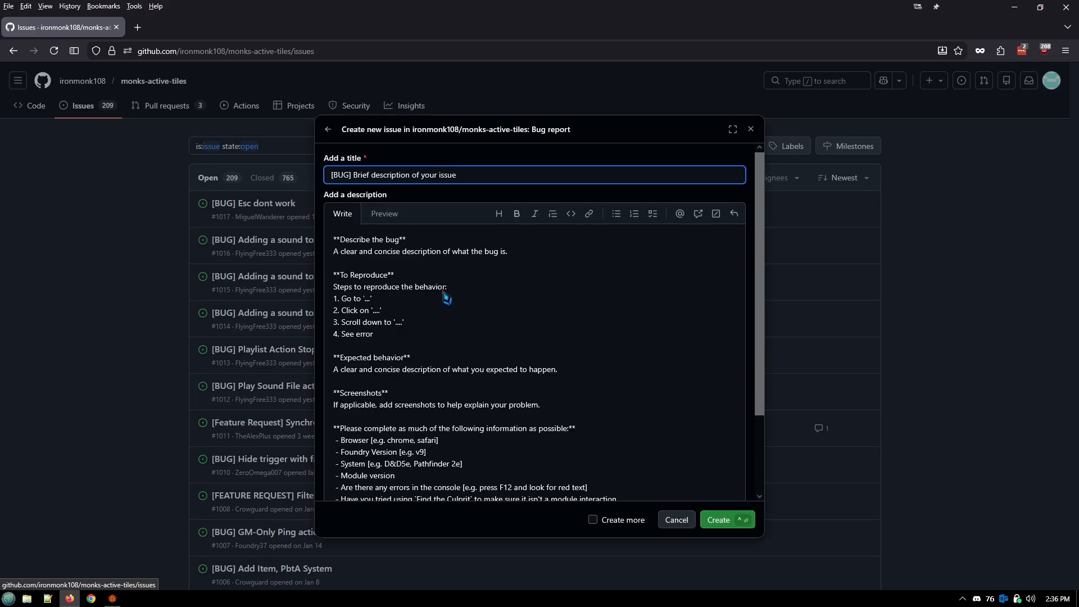
{"action": "scroll", "coordinate": [447, 297], "scroll_direction": "down", "scroll_amount": 3}
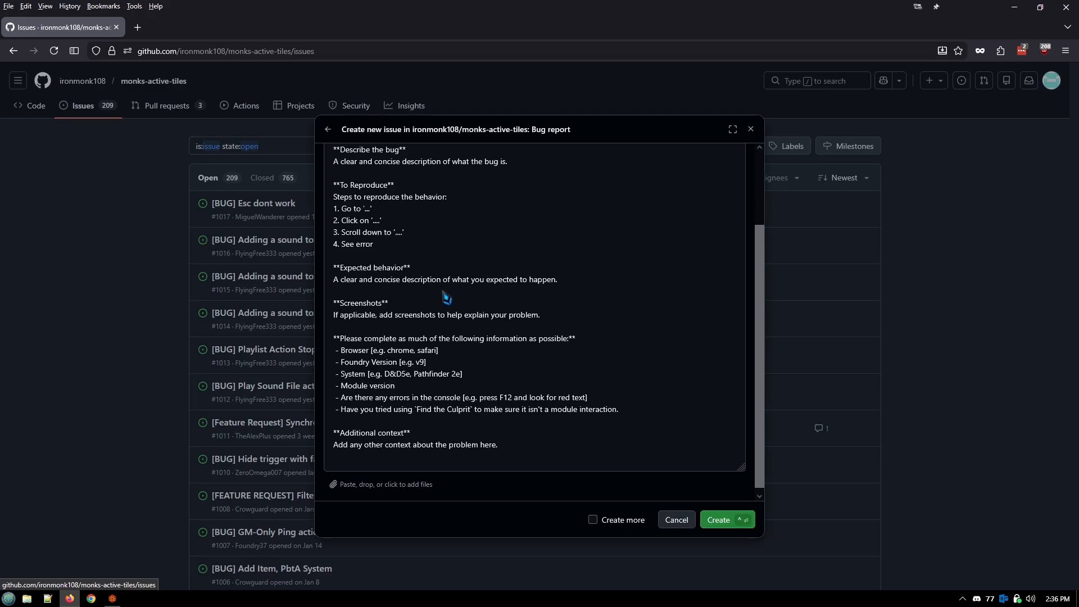
{"action": "scroll", "coordinate": [447, 298], "scroll_direction": "up", "scroll_amount": 3}
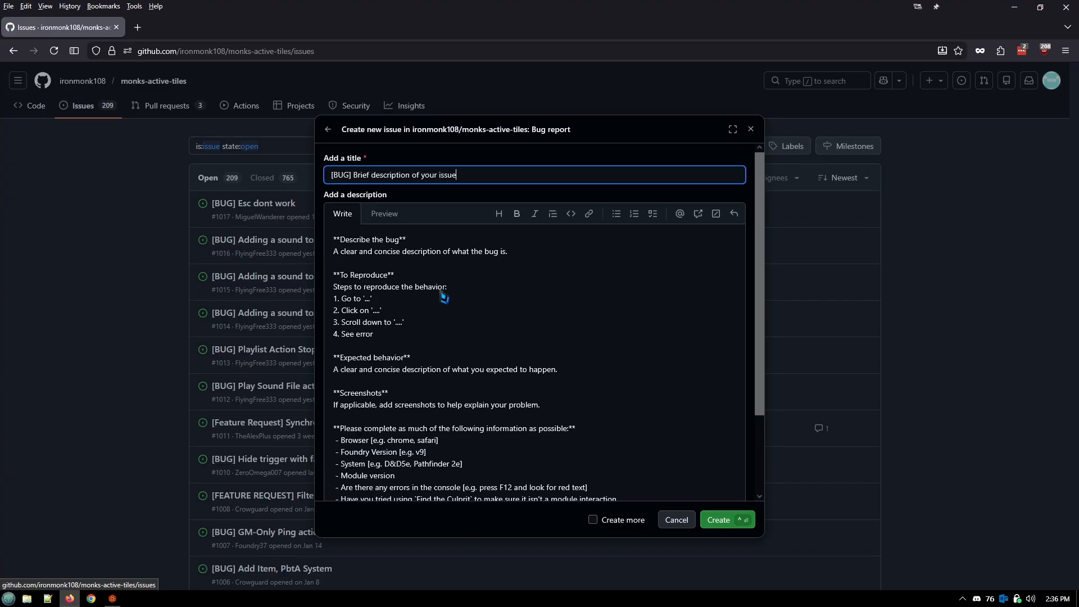
{"action": "scroll", "coordinate": [444, 298], "scroll_direction": "down", "scroll_amount": 3}
{"action": "scroll", "coordinate": [416, 388], "scroll_direction": "up", "scroll_amount": 3}
Remove the placeholder description after the [BUG] prefix in the issue title and review the information requested in the description template.
{"action": "left_click_drag", "start_coordinate": [460, 176], "coordinate": [361, 187]}
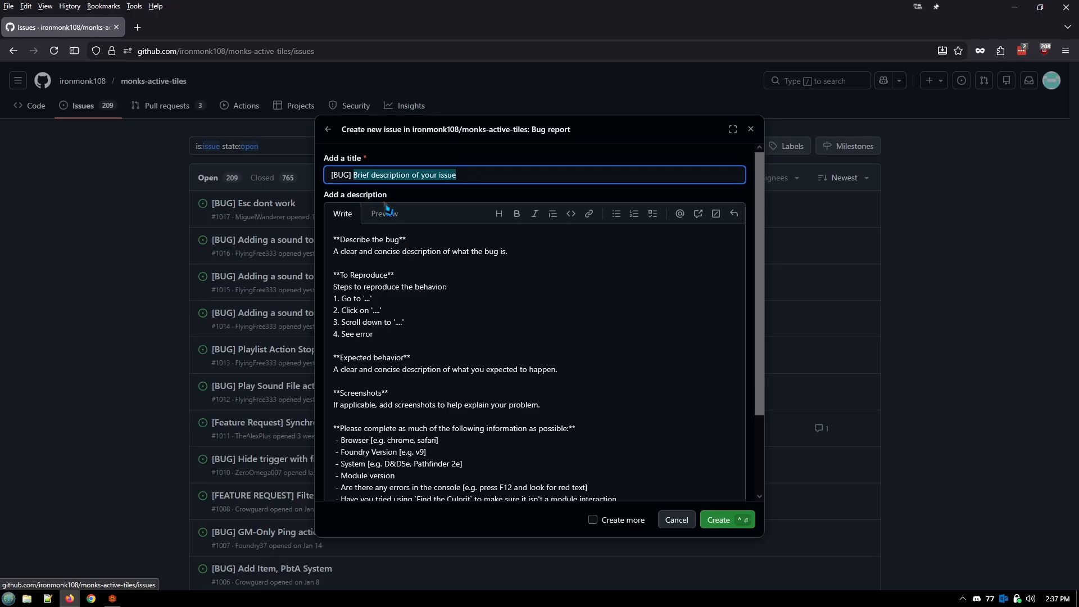
{"action": "key", "text": "BackSpace"}
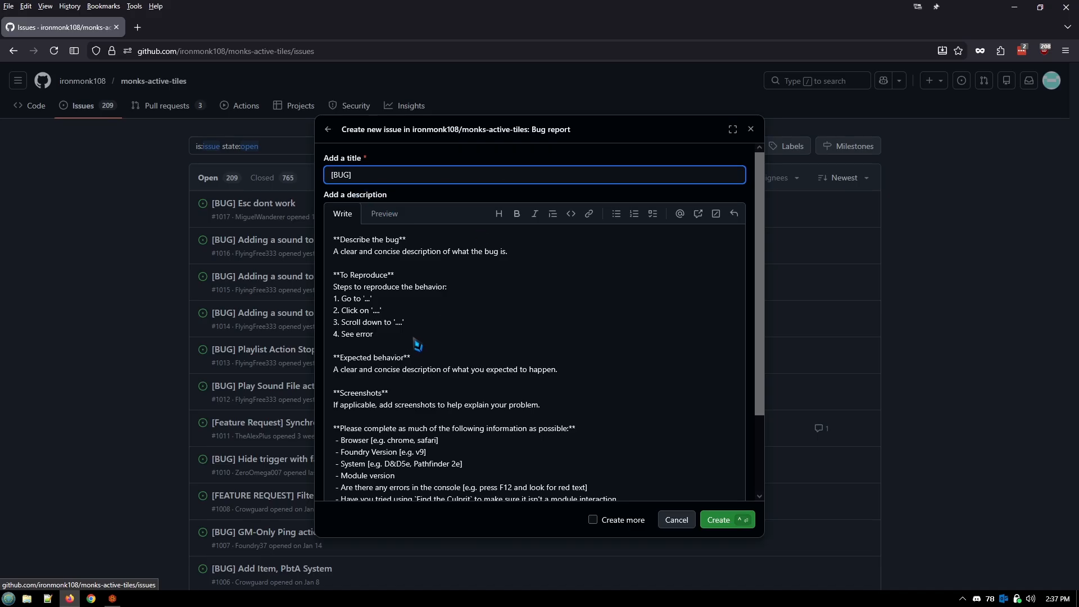
{"action": "left_click", "coordinate": [359, 251]}
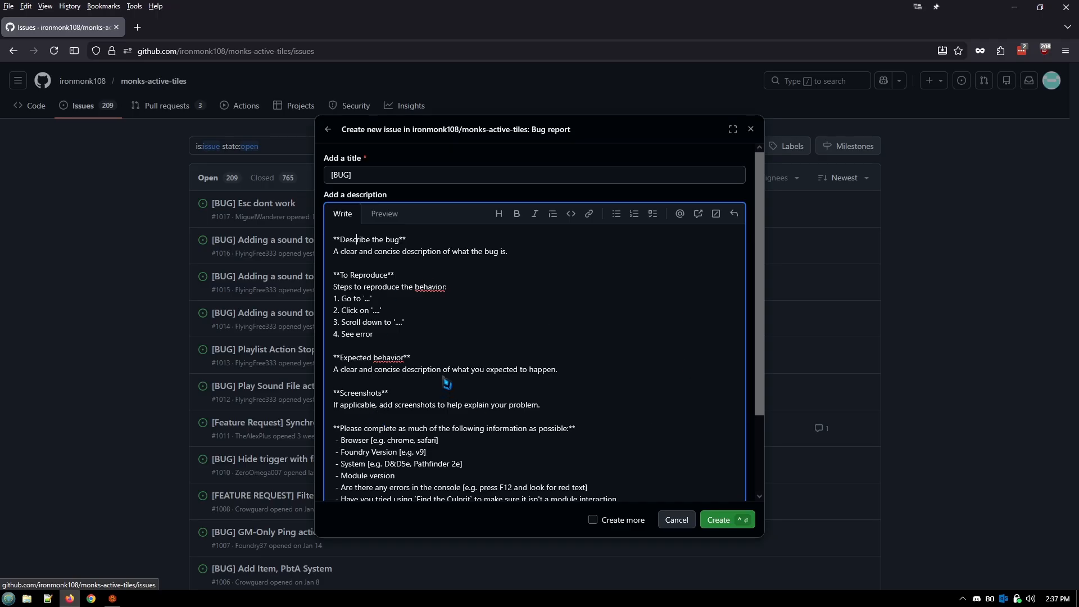
{"action": "scroll", "coordinate": [448, 380], "scroll_direction": "down", "scroll_amount": 3}
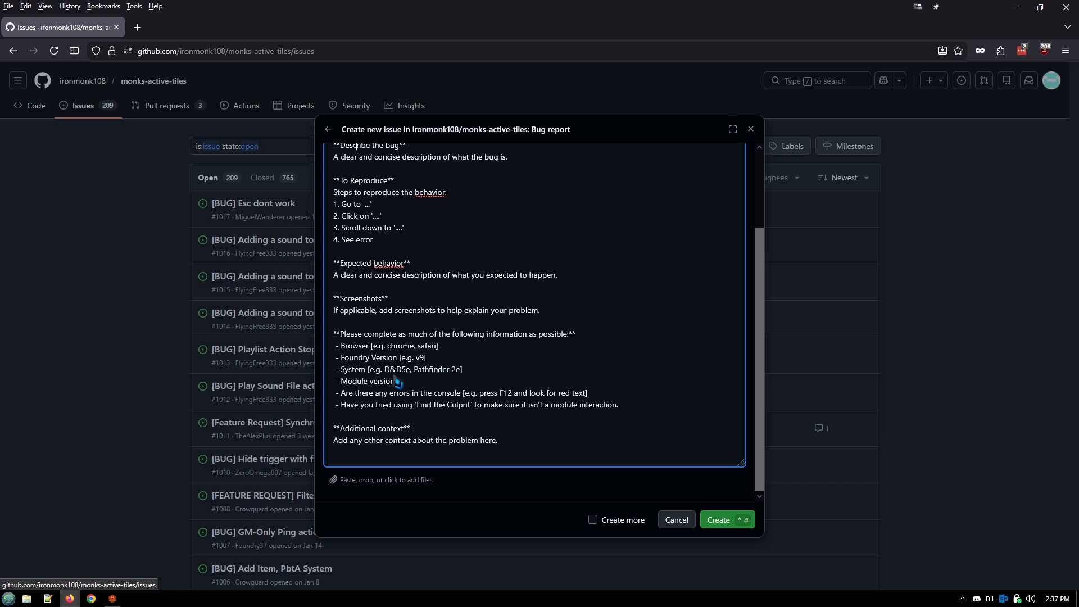
Switch to Foundry Virtual Tabletop to check the module versions in the Module Manager against the information requested in the Firefox bug report.
{"action": "left_click", "coordinate": [113, 599]}
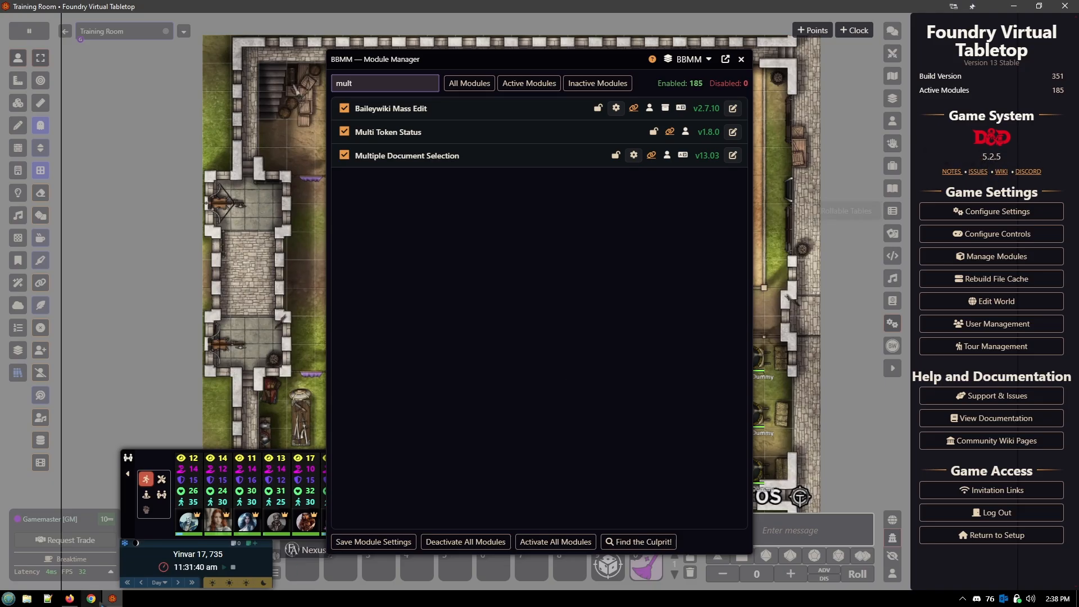
{"action": "left_click", "coordinate": [69, 599]}
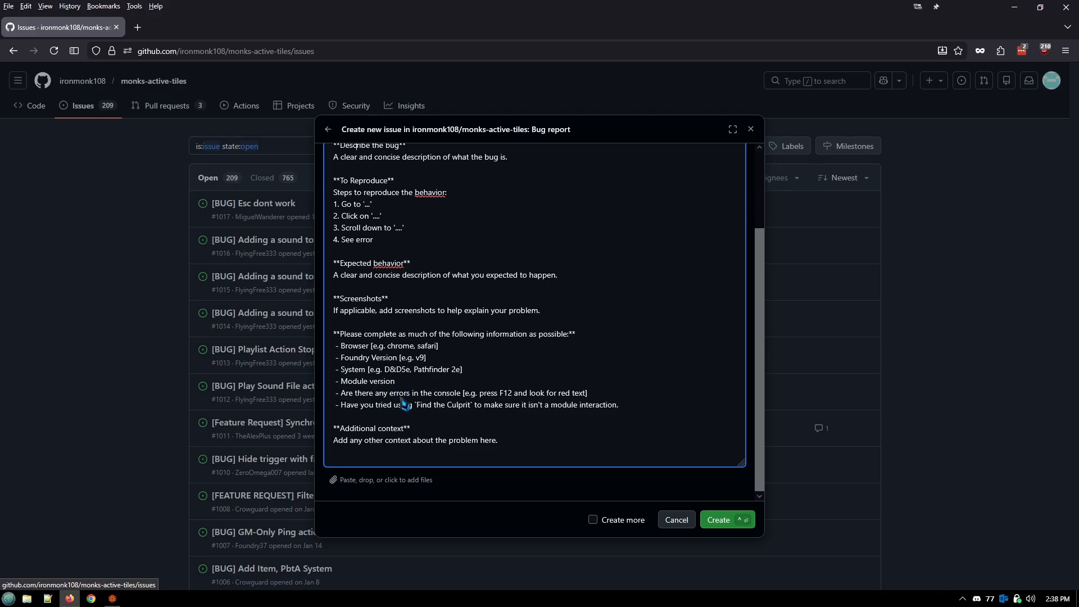
{"action": "left_click", "coordinate": [113, 598]}
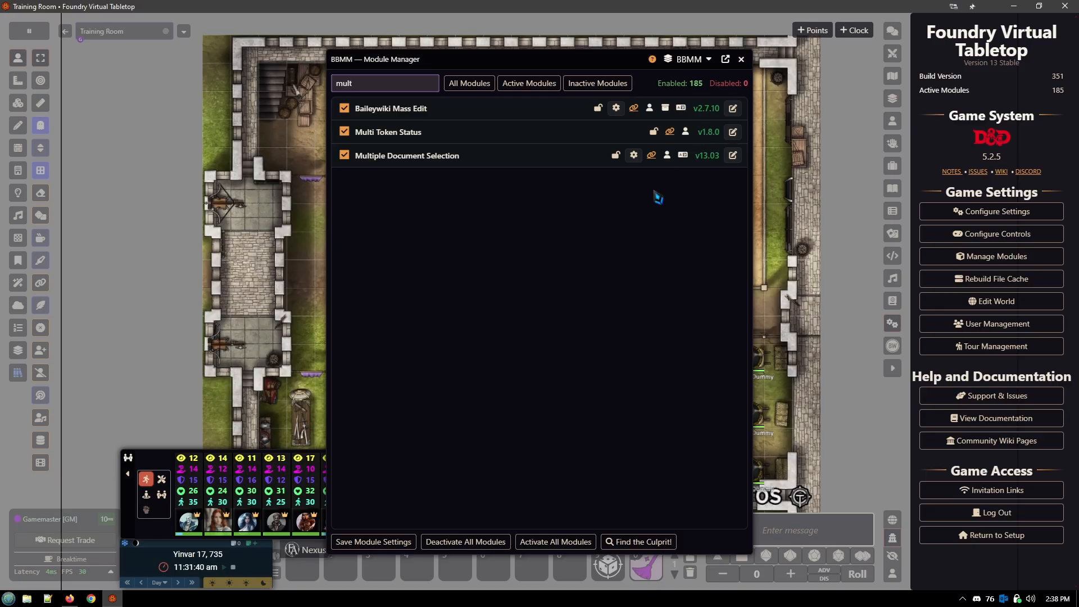
{"action": "left_click", "coordinate": [69, 598]}
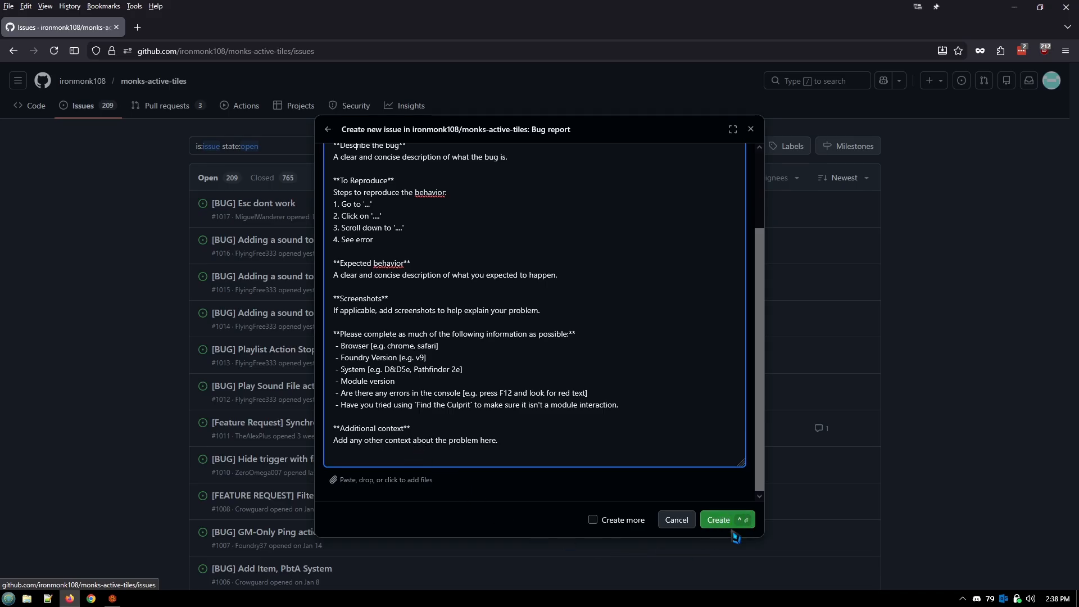
Close the new bug report, discarding the unsaved changes, and switch back to the Module Manager in Foundry Virtual Tabletop.
{"action": "left_click", "coordinate": [750, 129]}
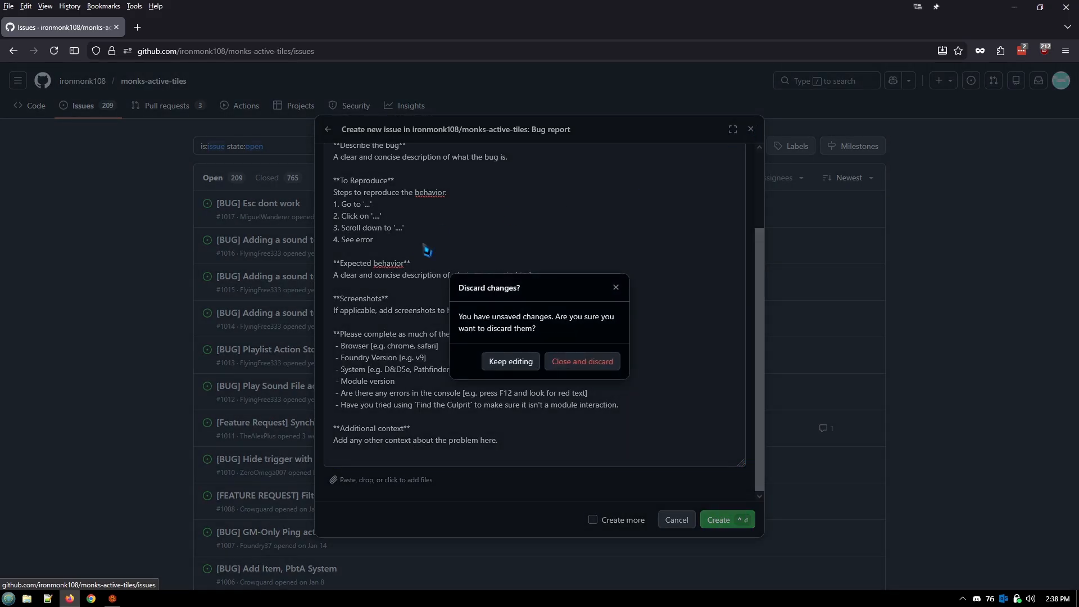
{"action": "left_click", "coordinate": [579, 362]}
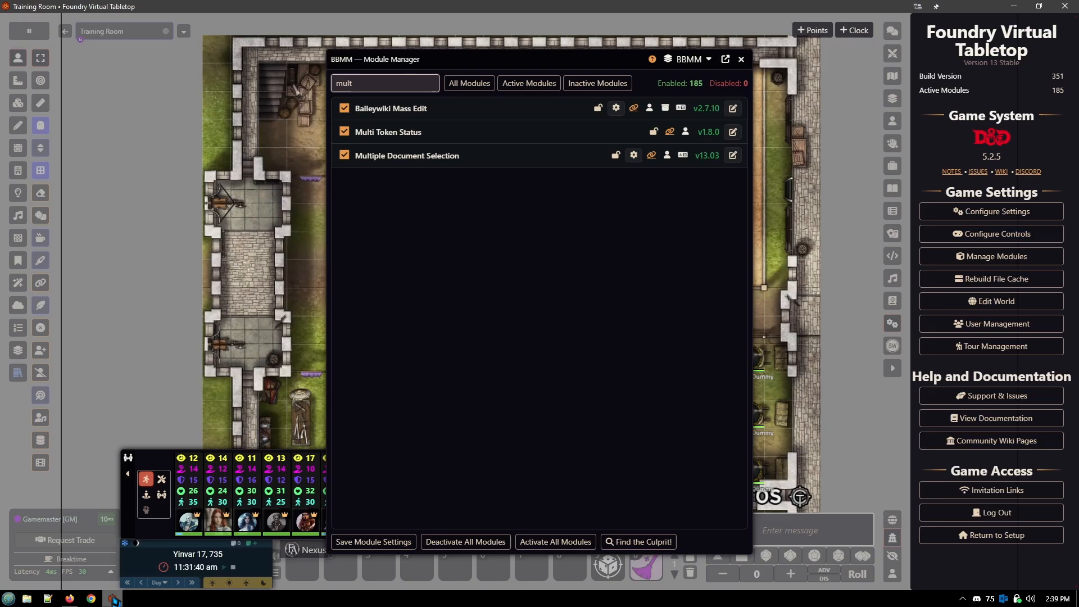
{"action": "left_click", "coordinate": [112, 599]}
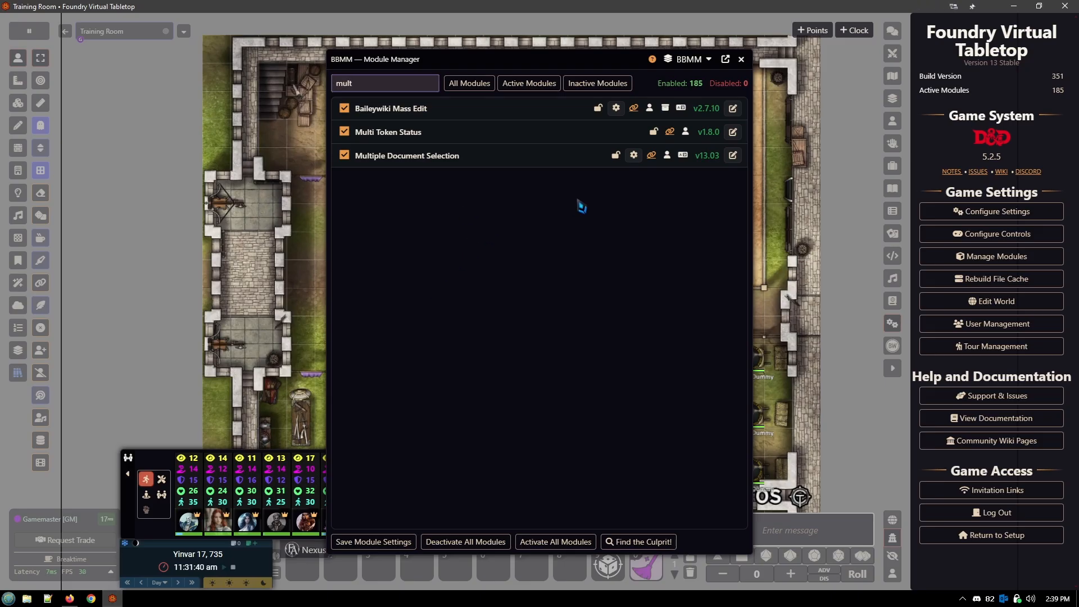